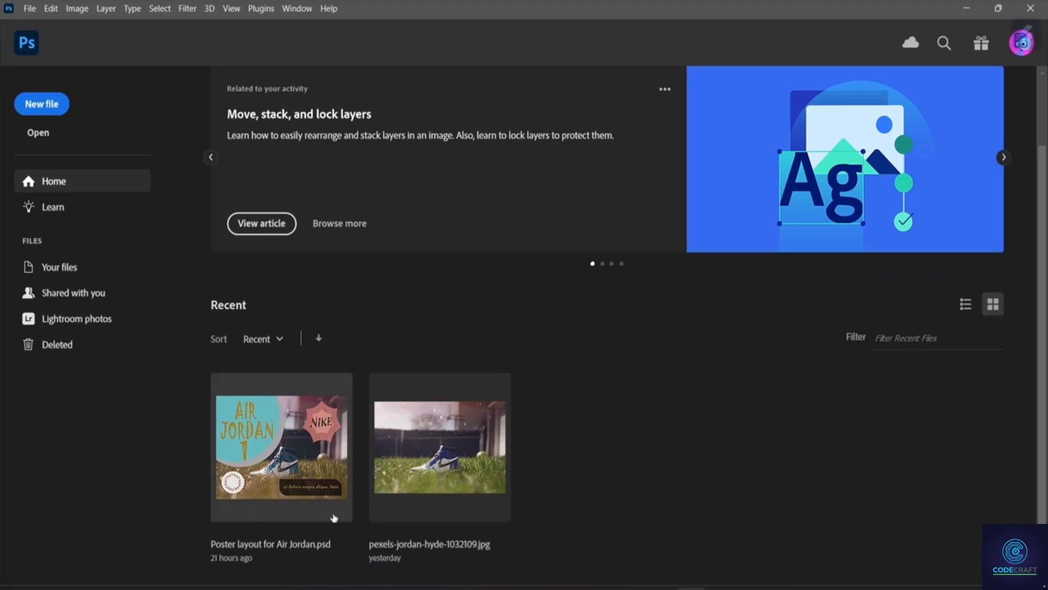
Open the Photoshop document "Poster layout for Air Jordan" from the Downloads folder.
{"action": "left_click", "coordinate": [32, 8]}
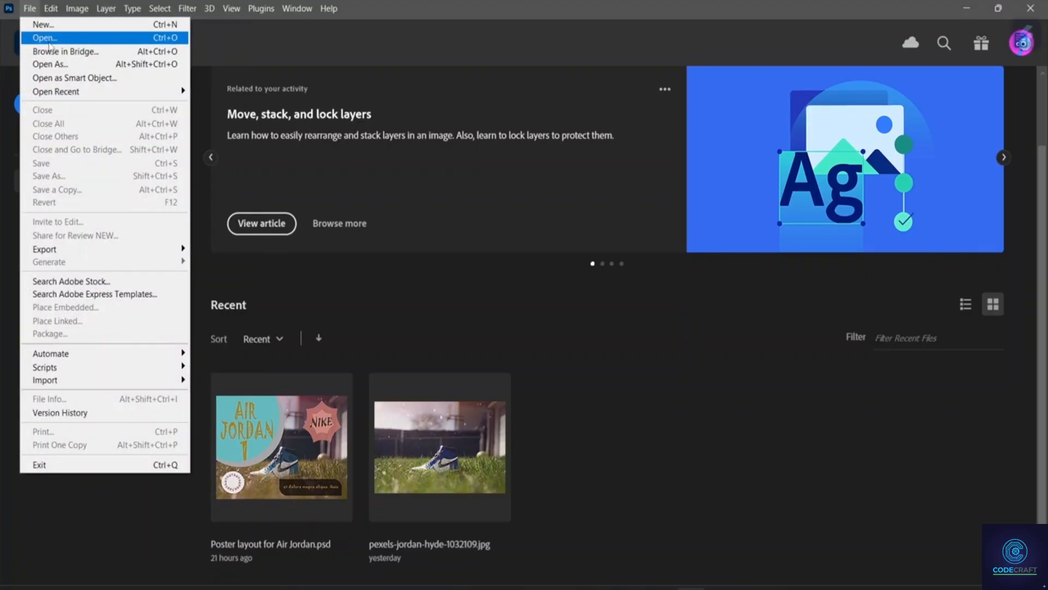
{"action": "left_click", "coordinate": [47, 38]}
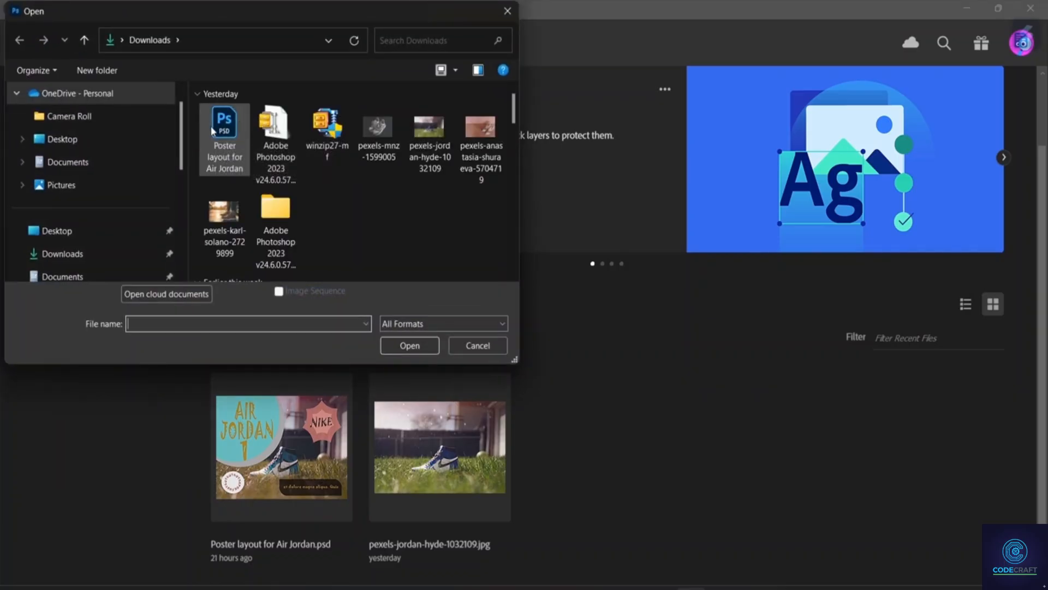
{"action": "left_click", "coordinate": [225, 132]}
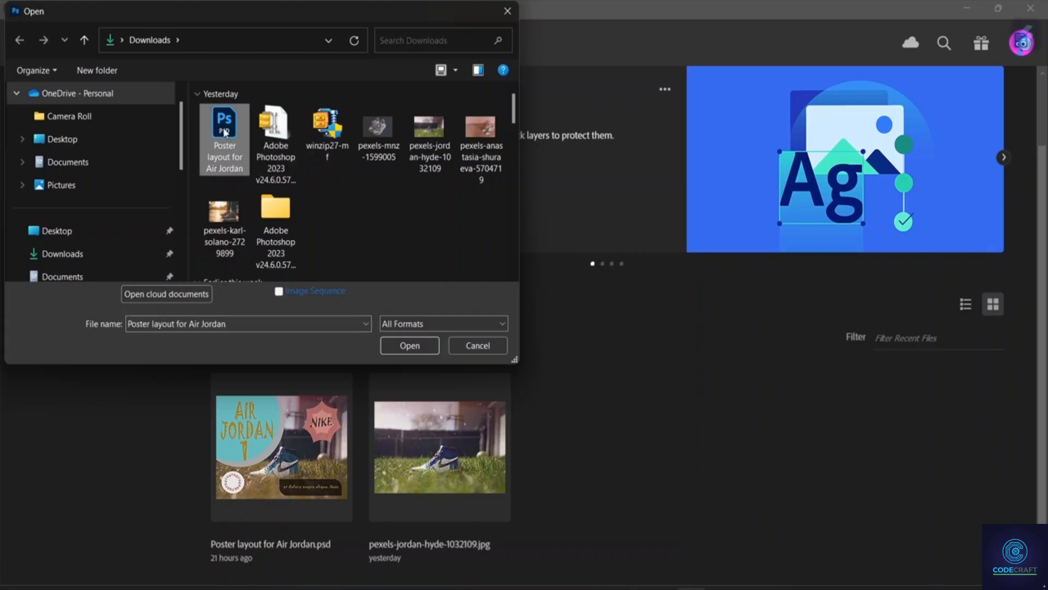
{"action": "left_click", "coordinate": [408, 347]}
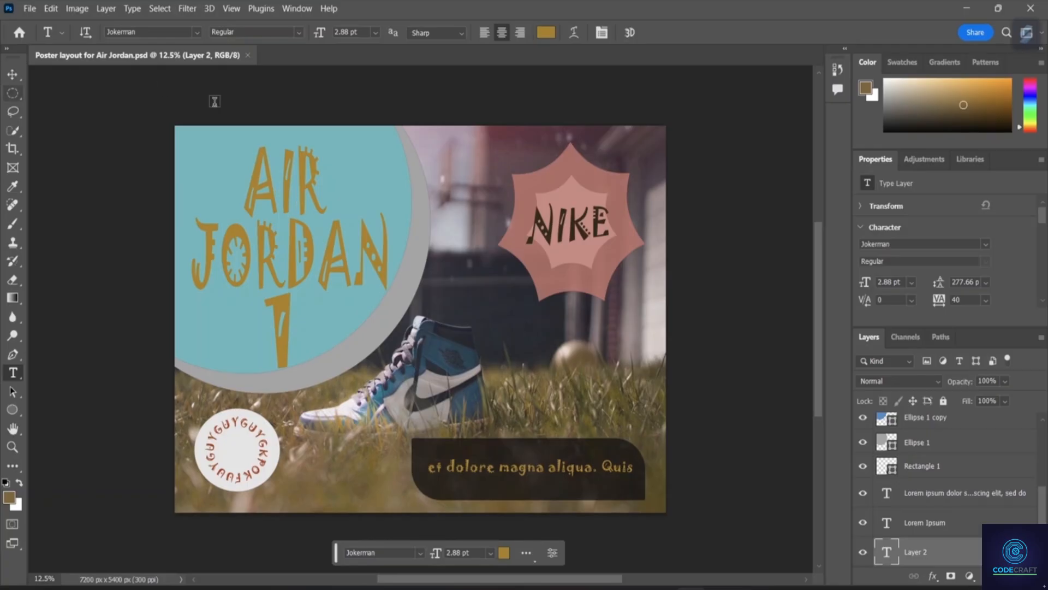
Find and select the AIR JORDAN text layer in the layer stack.
{"action": "scroll", "coordinate": [262, 248], "scroll_direction": "down", "scroll_amount": 1}
{"action": "scroll", "coordinate": [262, 249], "scroll_direction": "up", "scroll_amount": 2}
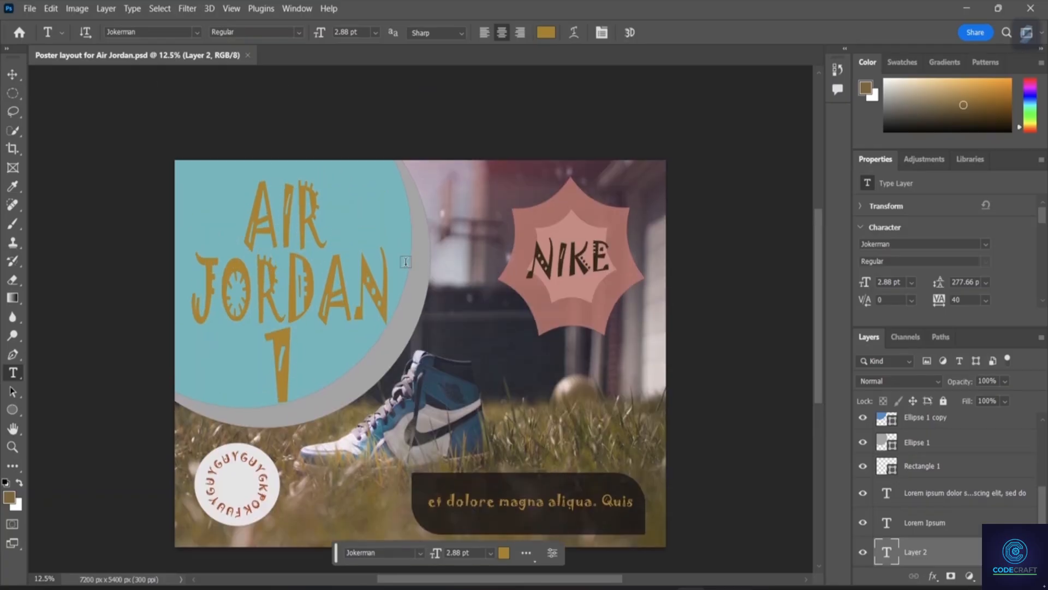
{"action": "left_click", "coordinate": [1042, 420]}
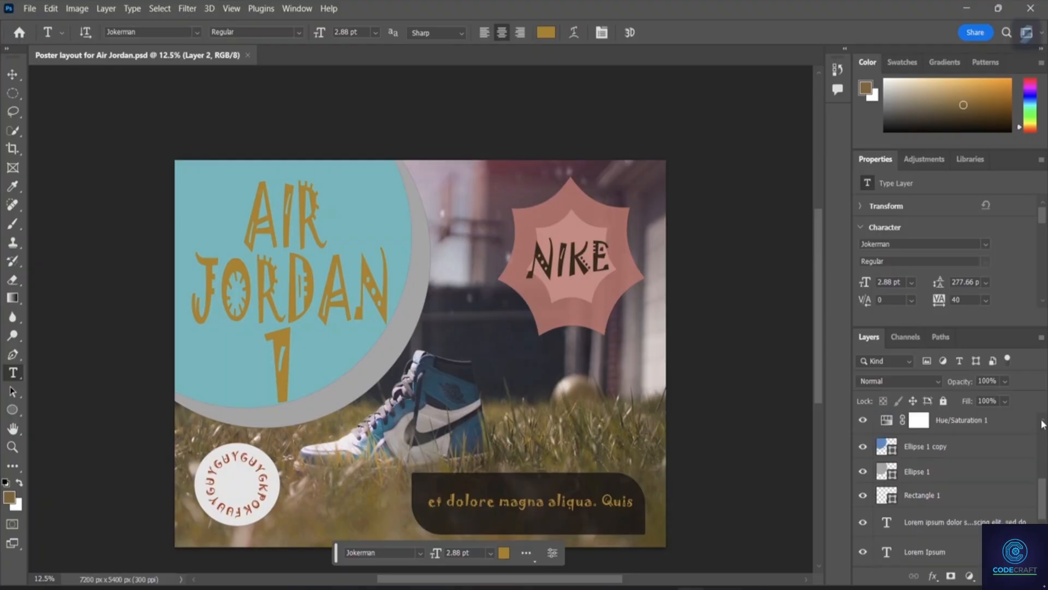
{"action": "left_click", "coordinate": [1042, 420]}
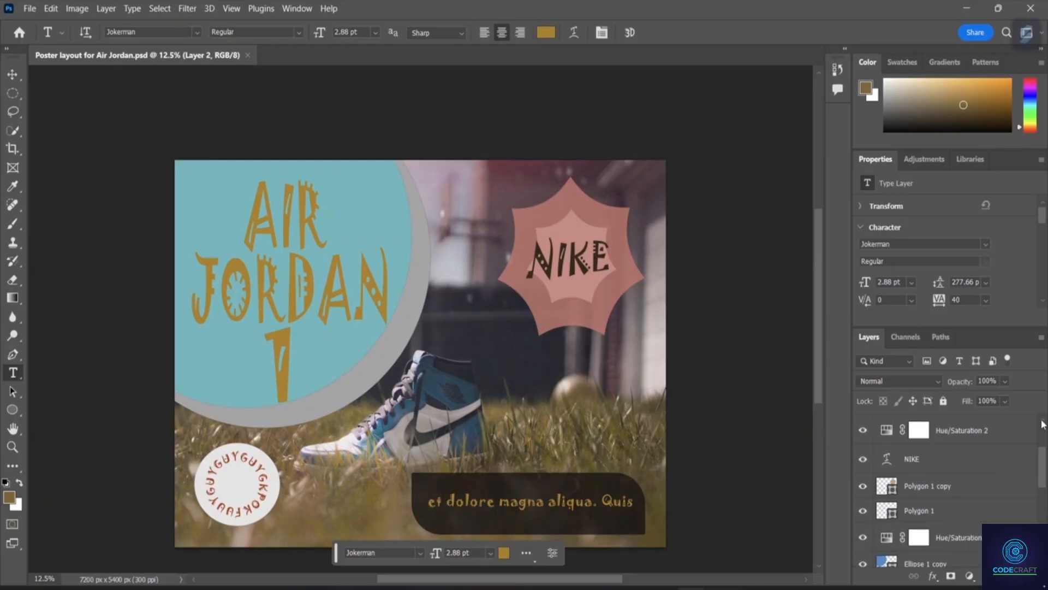
{"action": "left_click", "coordinate": [1042, 421]}
{"action": "left_click", "coordinate": [1041, 422]}
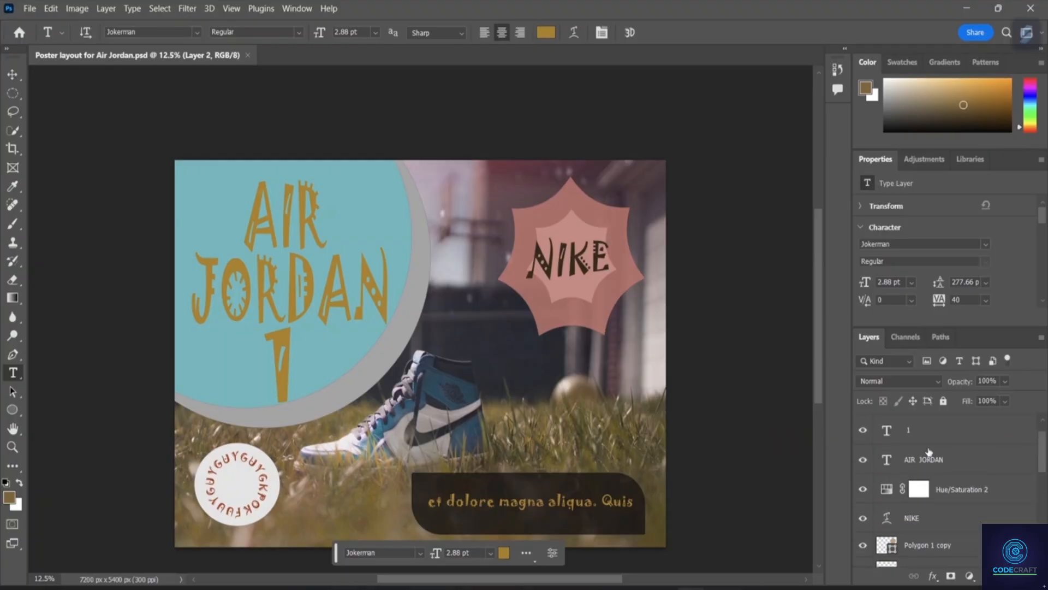
{"action": "left_click", "coordinate": [923, 432]}
{"action": "left_click", "coordinate": [924, 460]}
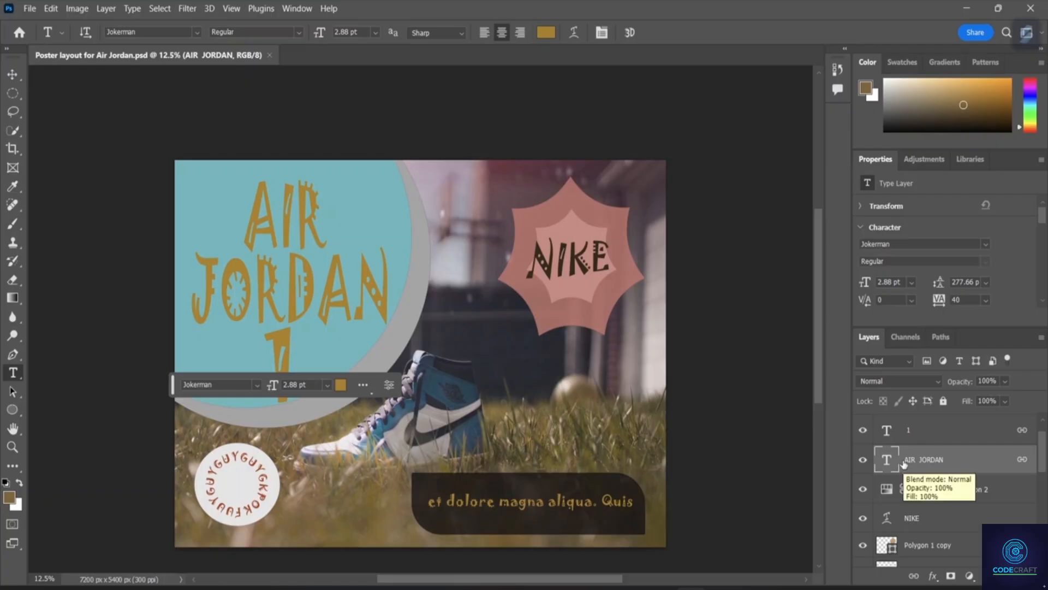
Add a Stroke layer style to the AIR JORDAN text layer, keeping the poster's title visible beside the style settings.
{"action": "right_click", "coordinate": [904, 464]}
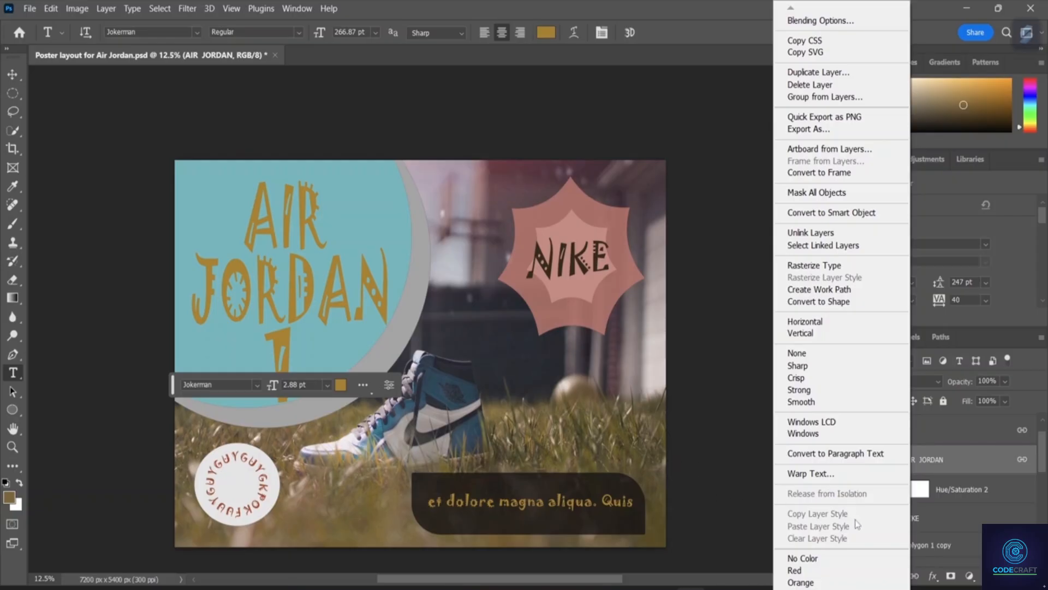
{"action": "left_click", "coordinate": [922, 546]}
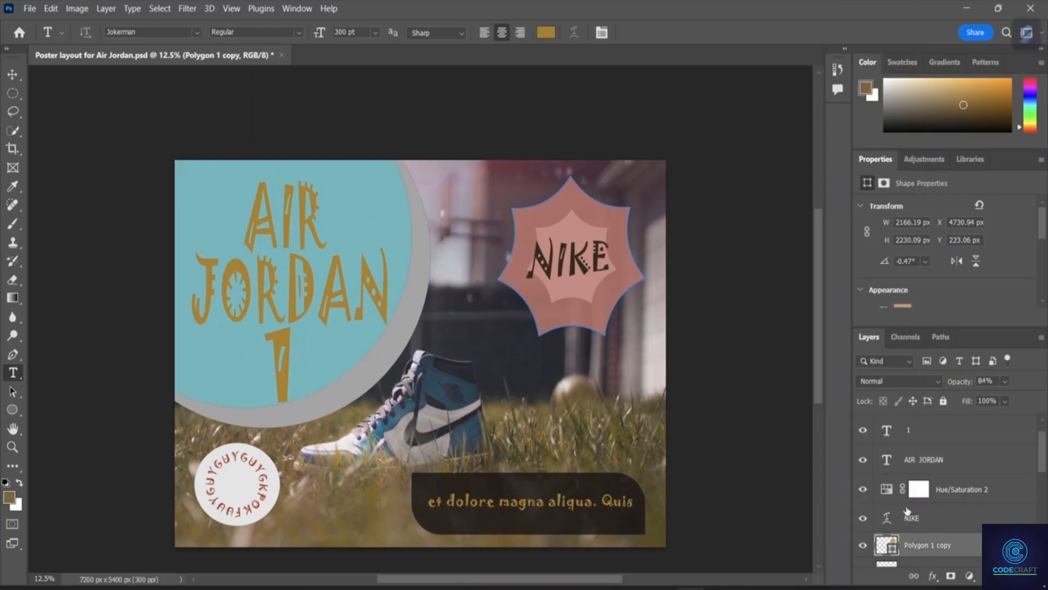
{"action": "left_click", "coordinate": [911, 461]}
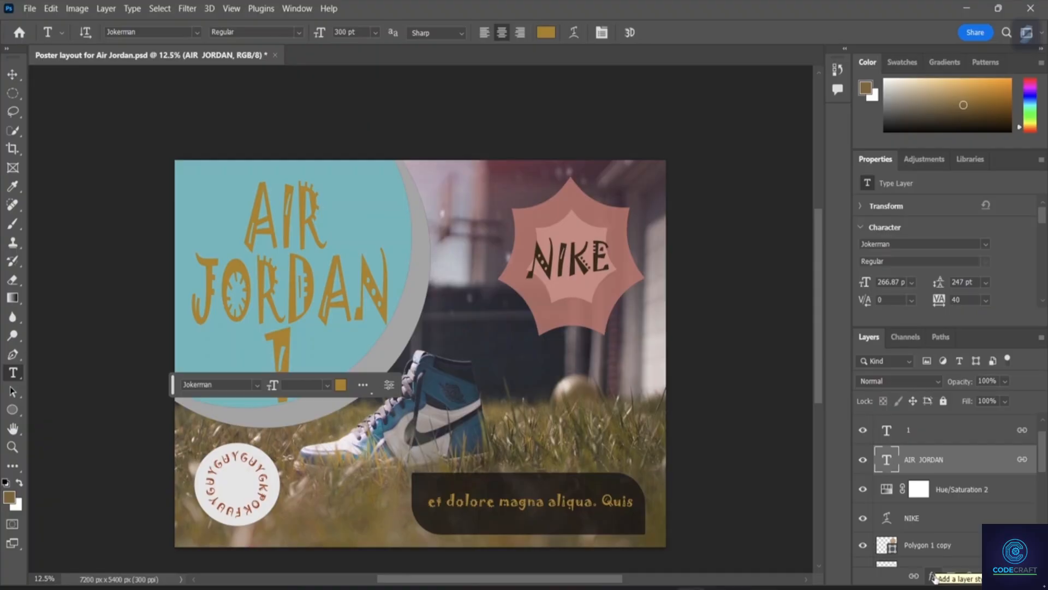
{"action": "left_click", "coordinate": [934, 577]}
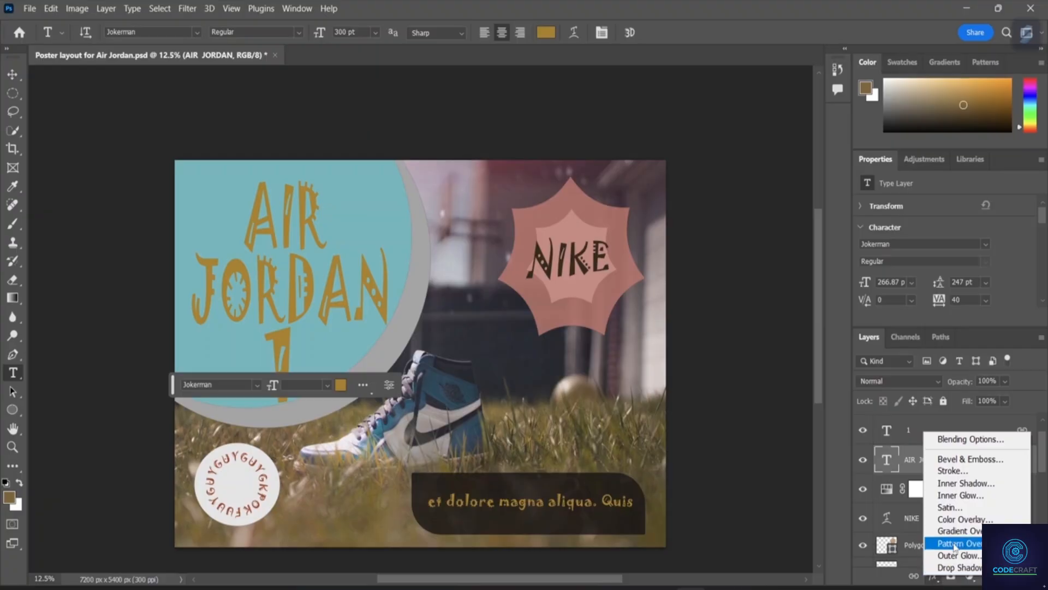
{"action": "left_click", "coordinate": [955, 472]}
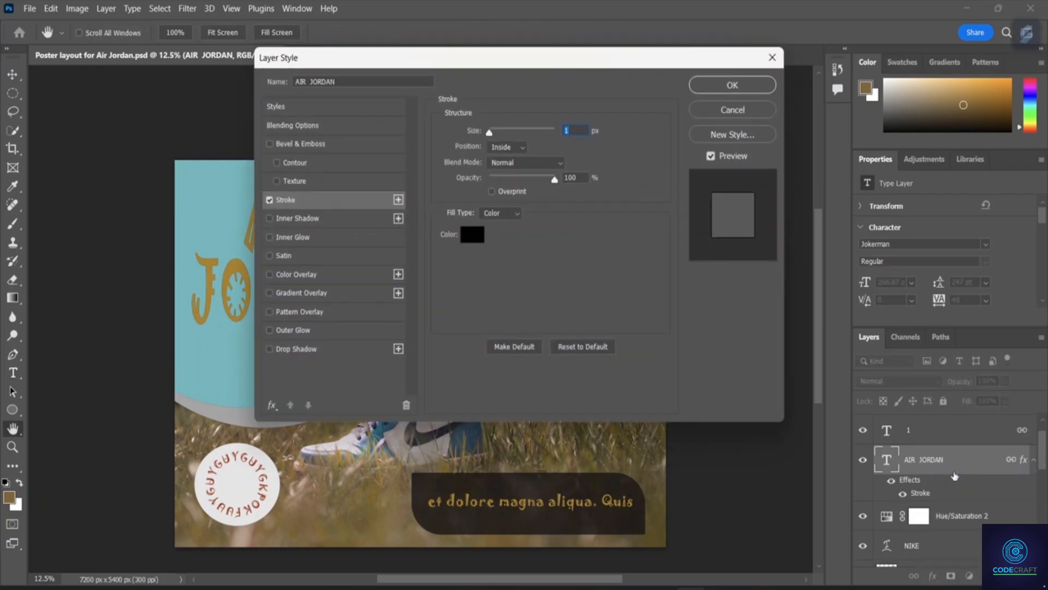
{"action": "left_click_drag", "start_coordinate": [522, 62], "coordinate": [731, 75]}
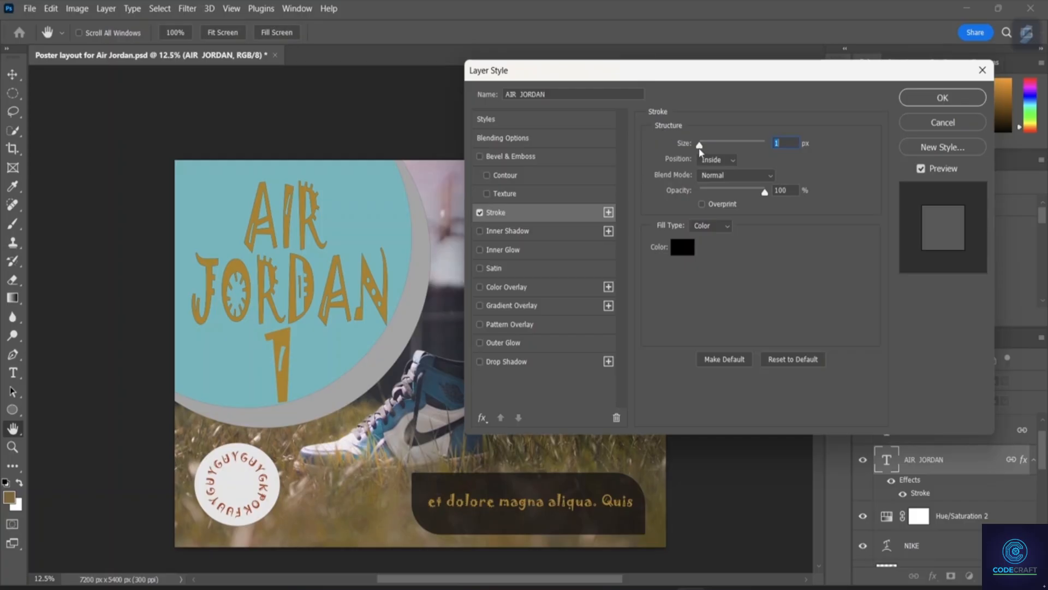
Try stroke sizes of 43 px, 1 px and 24 px on the AIR JORDAN text.
{"action": "left_click_drag", "start_coordinate": [699, 146], "coordinate": [715, 146]}
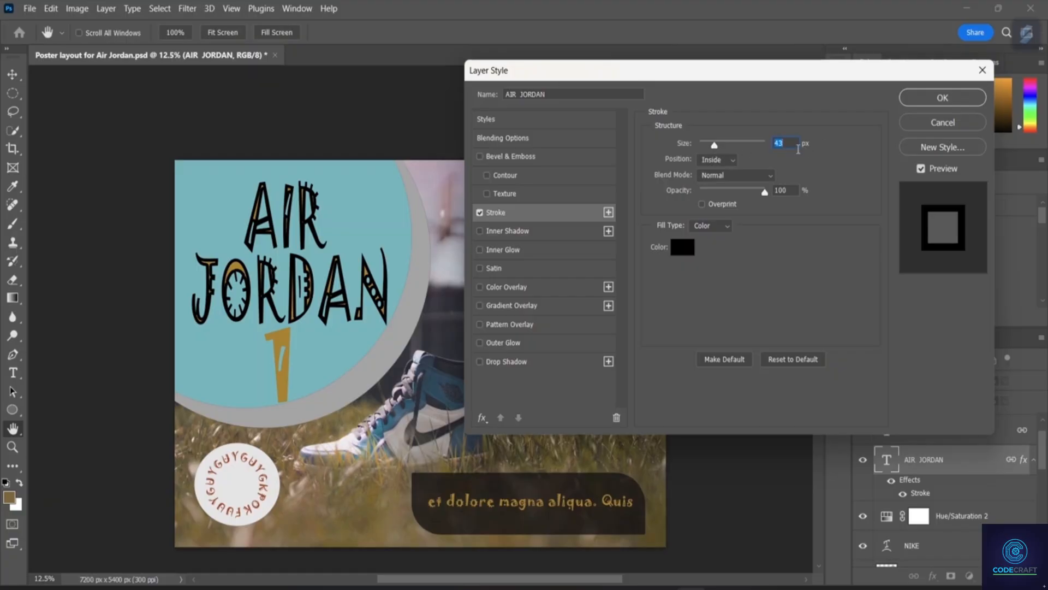
{"action": "left_click_drag", "start_coordinate": [715, 147], "coordinate": [691, 145]}
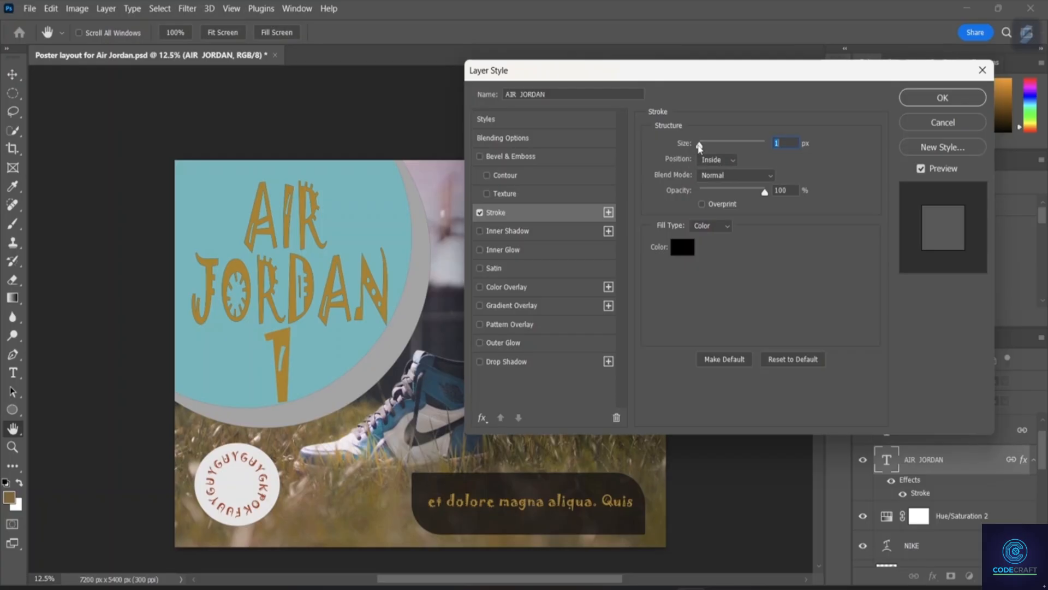
{"action": "left_click_drag", "start_coordinate": [699, 147], "coordinate": [710, 146]}
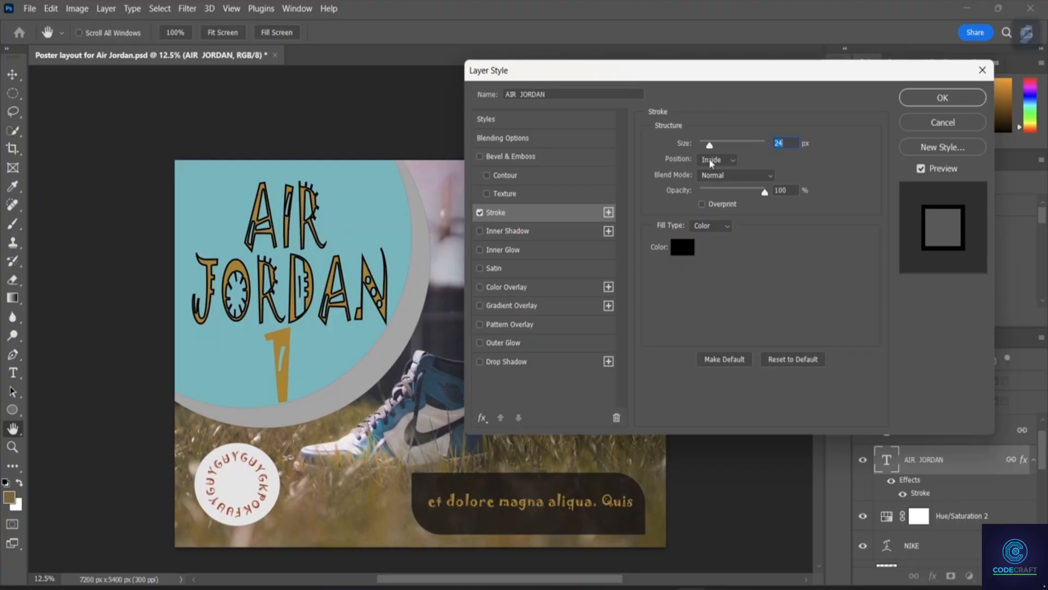
Position the AIR JORDAN stroke outside the letters and set its size to 59 px.
{"action": "left_click", "coordinate": [729, 161]}
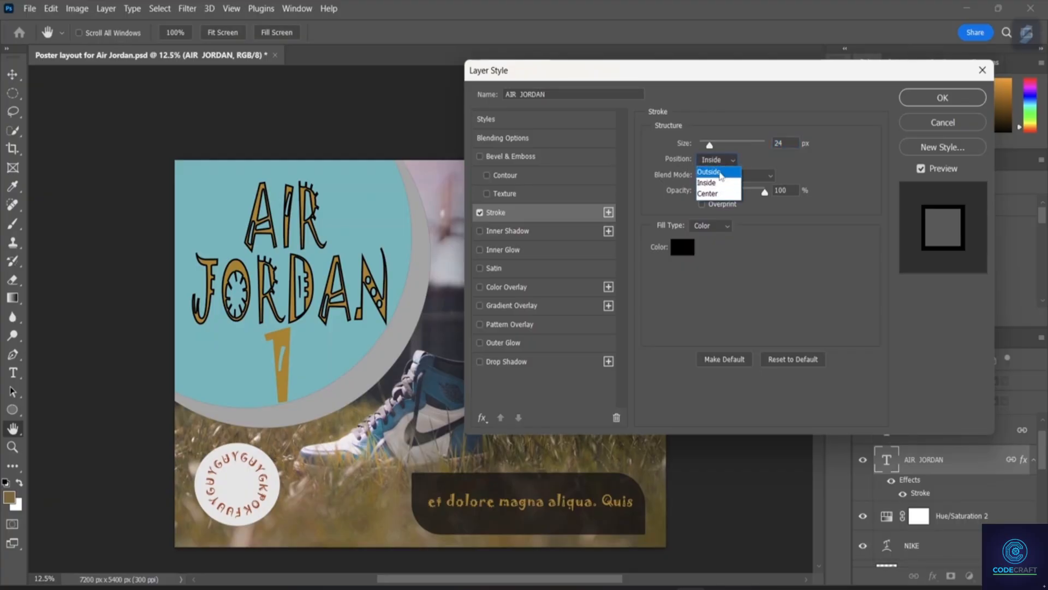
{"action": "left_click", "coordinate": [708, 172]}
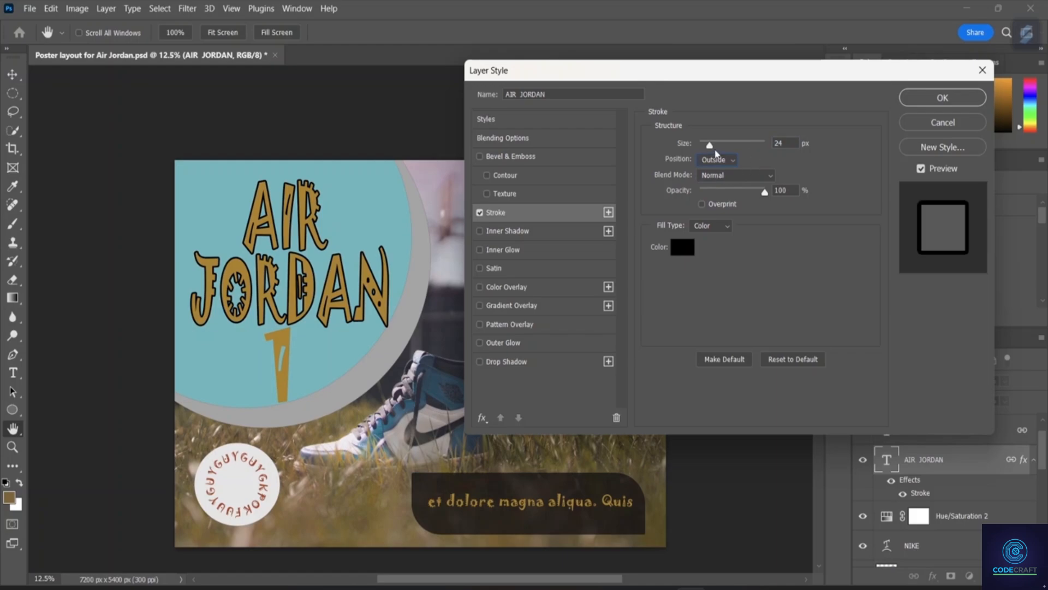
{"action": "left_click_drag", "start_coordinate": [710, 145], "coordinate": [720, 150]}
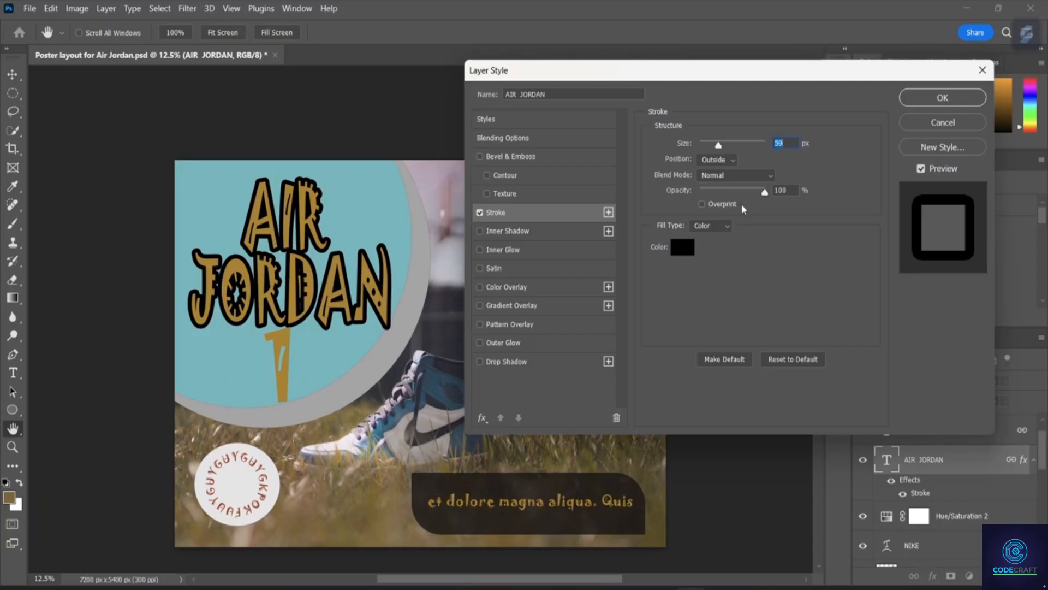
Set the stroke's blend mode to Darker Color.
{"action": "left_click", "coordinate": [767, 169]}
{"action": "left_click", "coordinate": [721, 224]}
{"action": "left_click", "coordinate": [763, 181]}
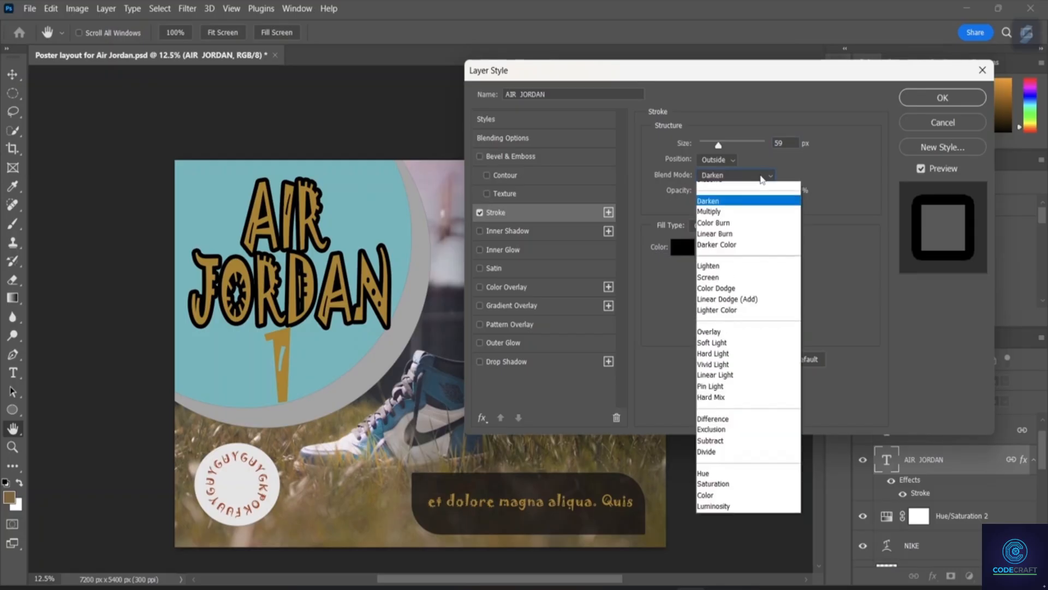
{"action": "left_click", "coordinate": [764, 177]}
{"action": "left_click", "coordinate": [763, 181]}
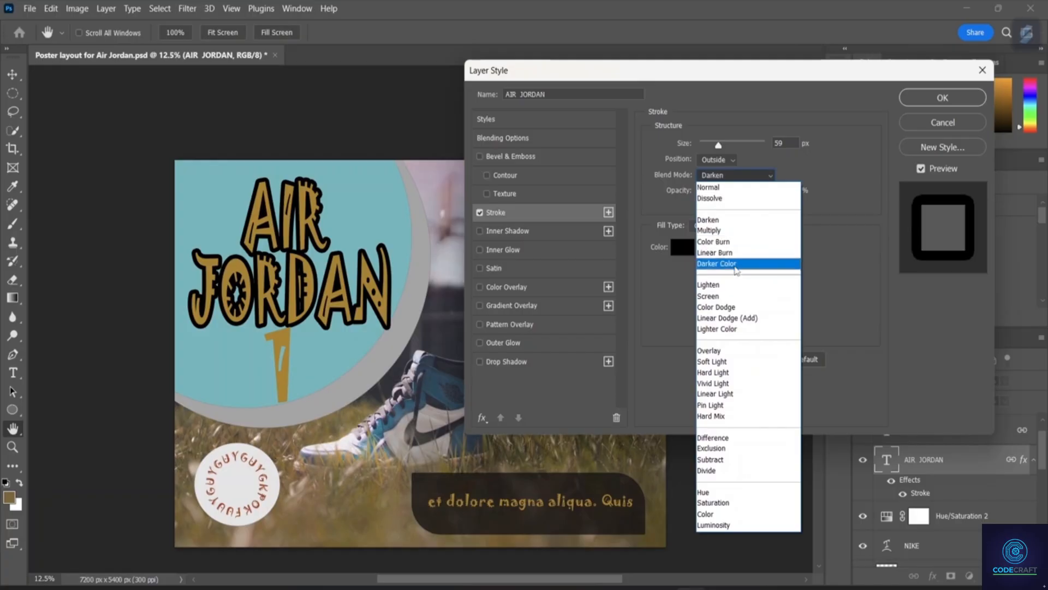
{"action": "left_click", "coordinate": [736, 265]}
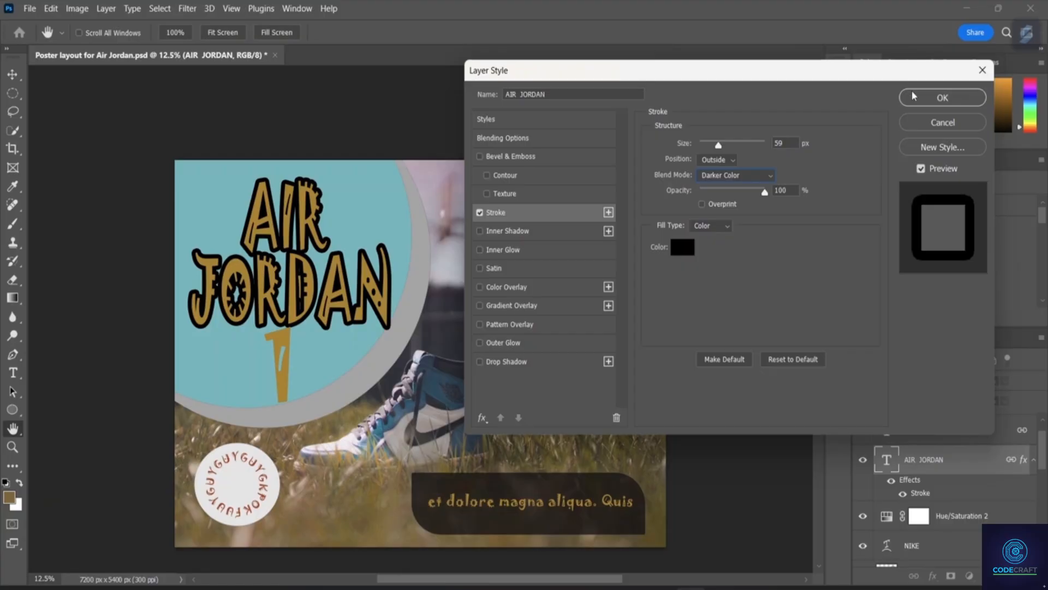
Switch the layer style preview off and on again to compare the title with and without the stroke.
{"action": "left_click", "coordinate": [921, 171]}
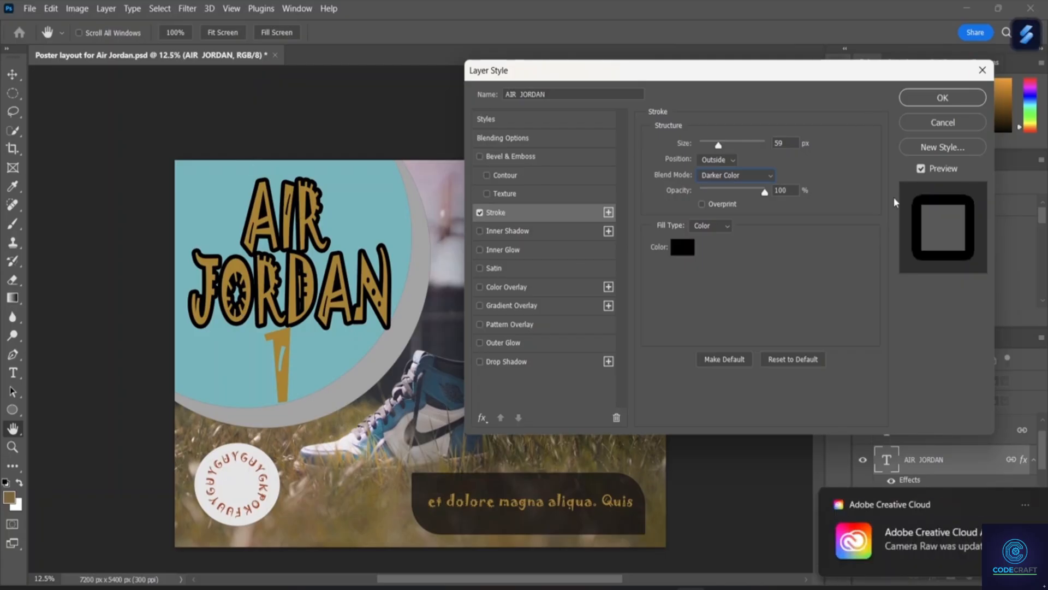
{"action": "left_click", "coordinate": [922, 169]}
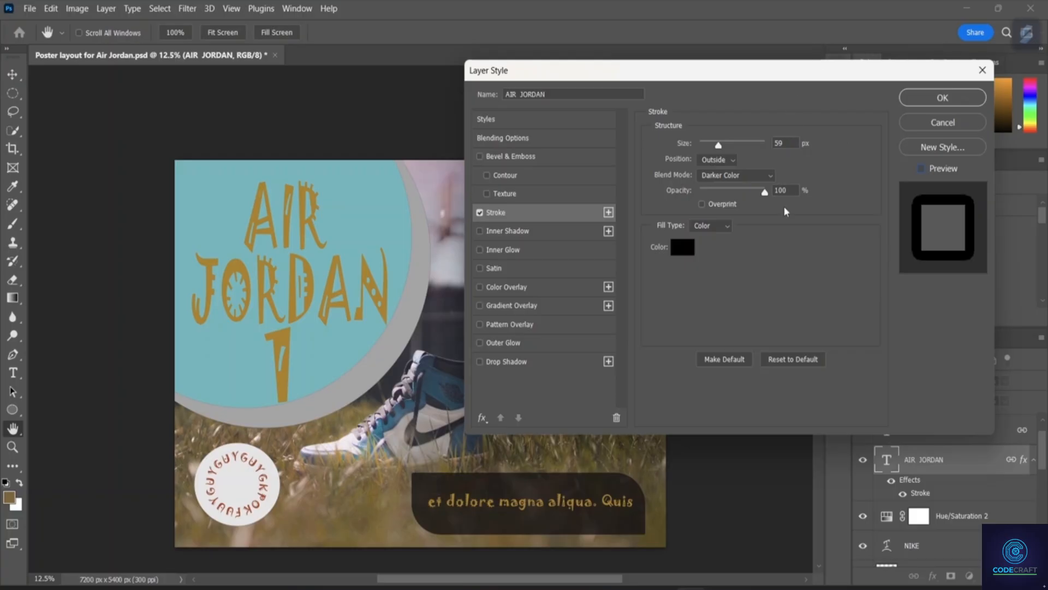
{"action": "left_click", "coordinate": [921, 169]}
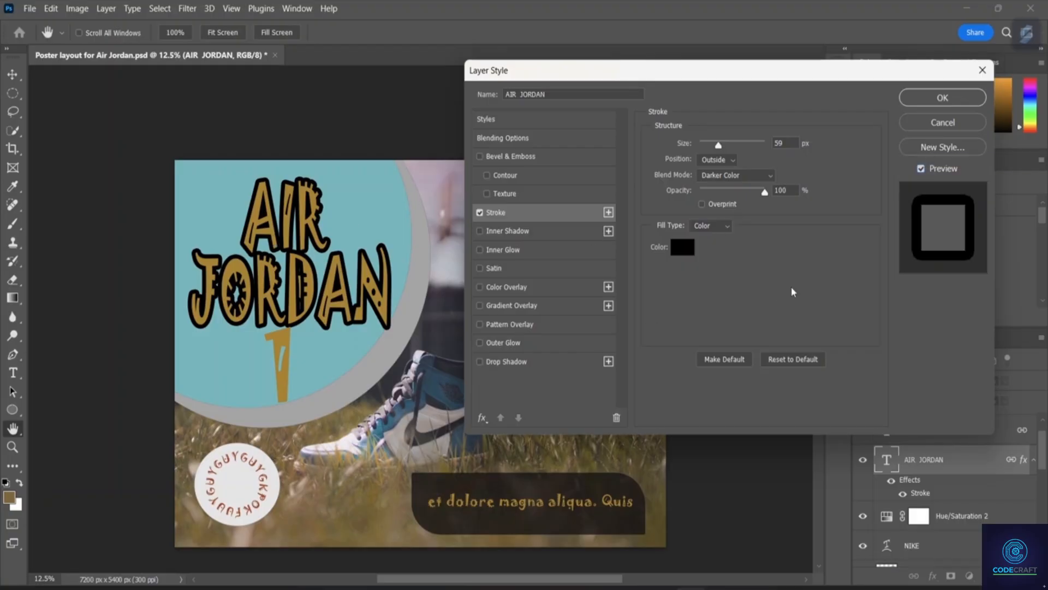
Keep the AIR JORDAN stroke's fill type as Color and open its color for editing.
{"action": "left_click", "coordinate": [725, 226]}
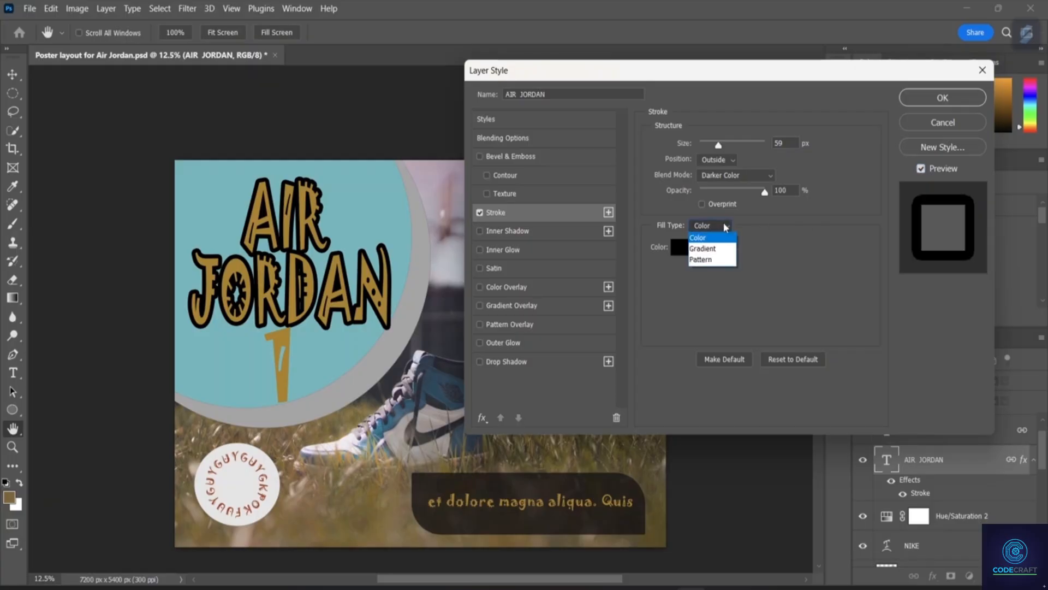
{"action": "left_click", "coordinate": [709, 239]}
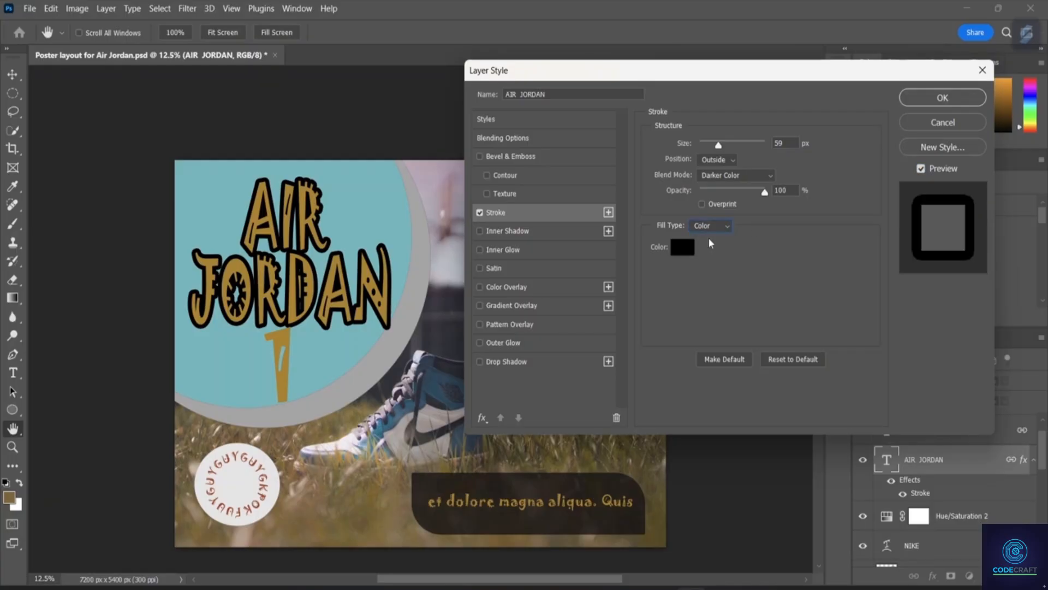
{"action": "left_click", "coordinate": [683, 249]}
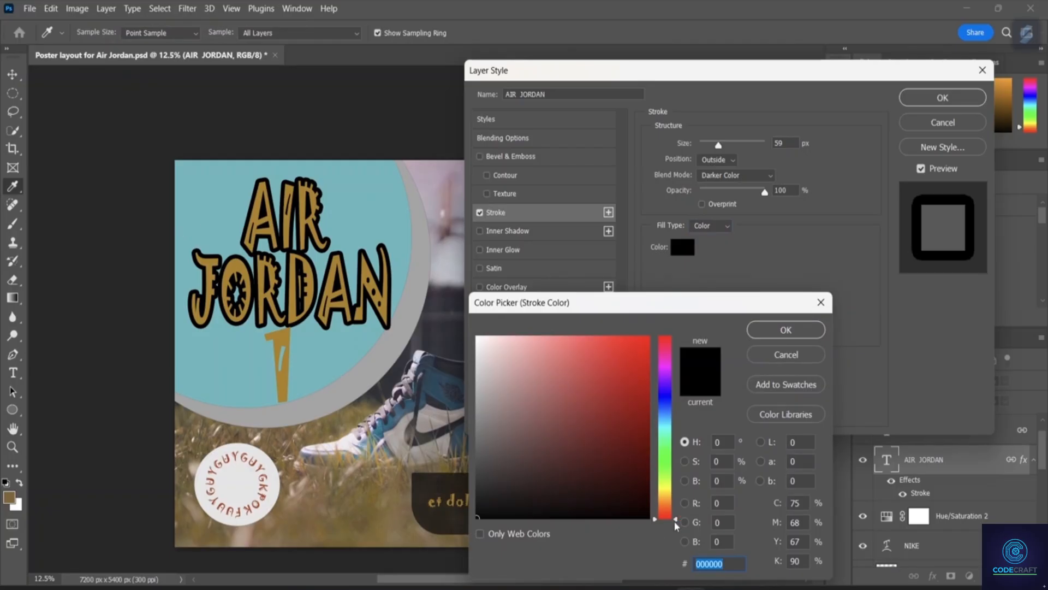
Try magenta d42aba, violet 722ad4 and the blues 2a2ed4 and 2a92d4 as the AIR JORDAN stroke color.
{"action": "left_click_drag", "start_coordinate": [677, 522], "coordinate": [675, 490]}
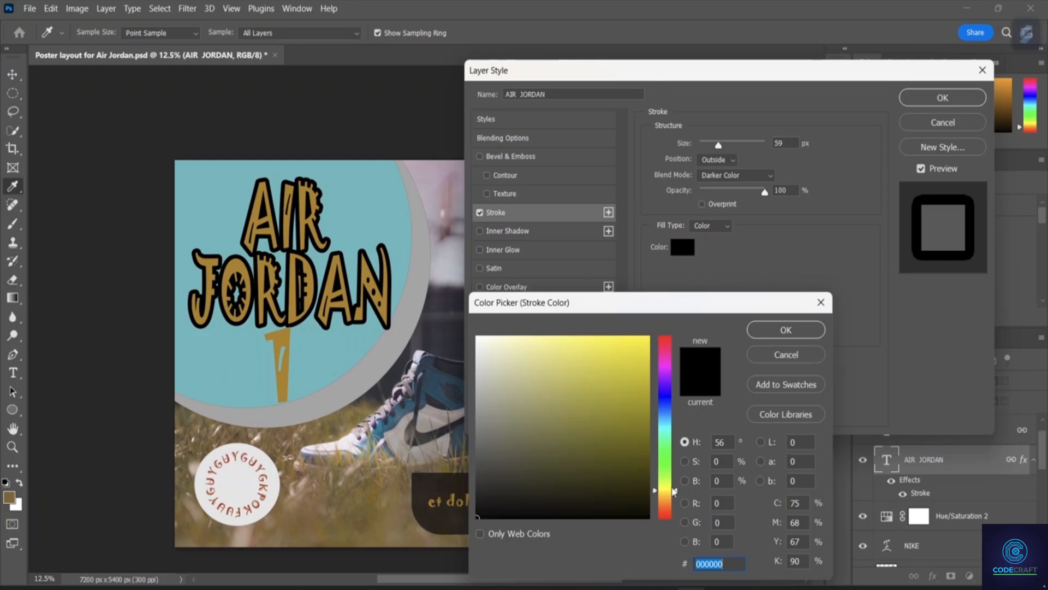
{"action": "left_click", "coordinate": [665, 363]}
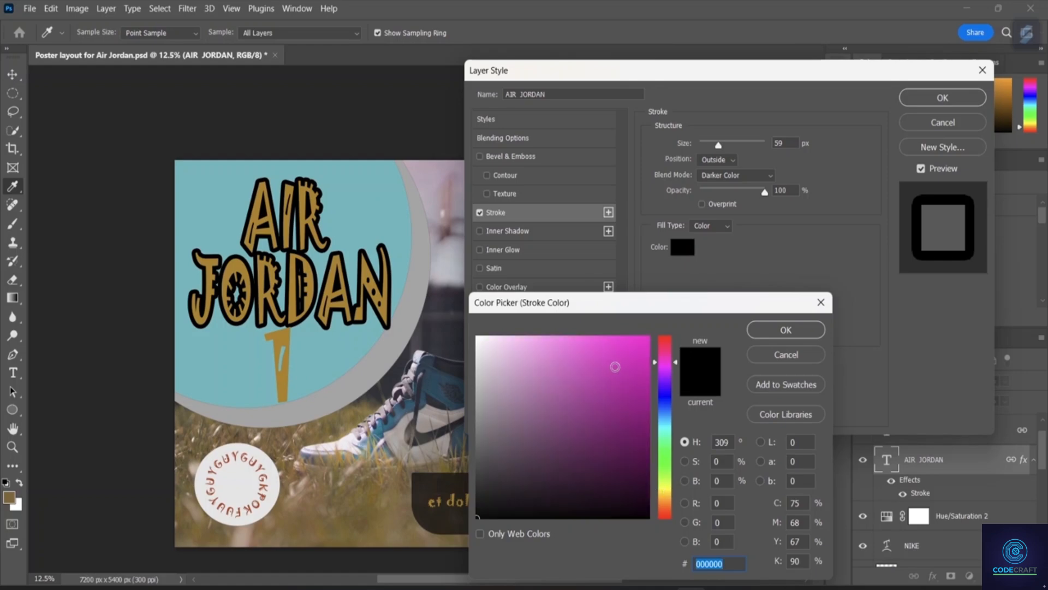
{"action": "left_click", "coordinate": [615, 367]}
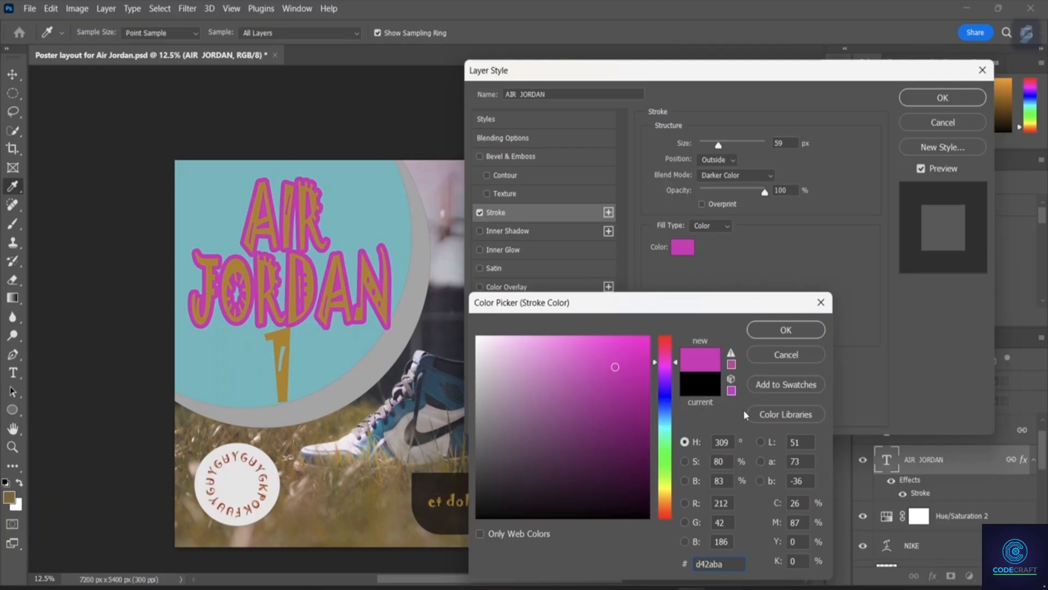
{"action": "left_click", "coordinate": [667, 385]}
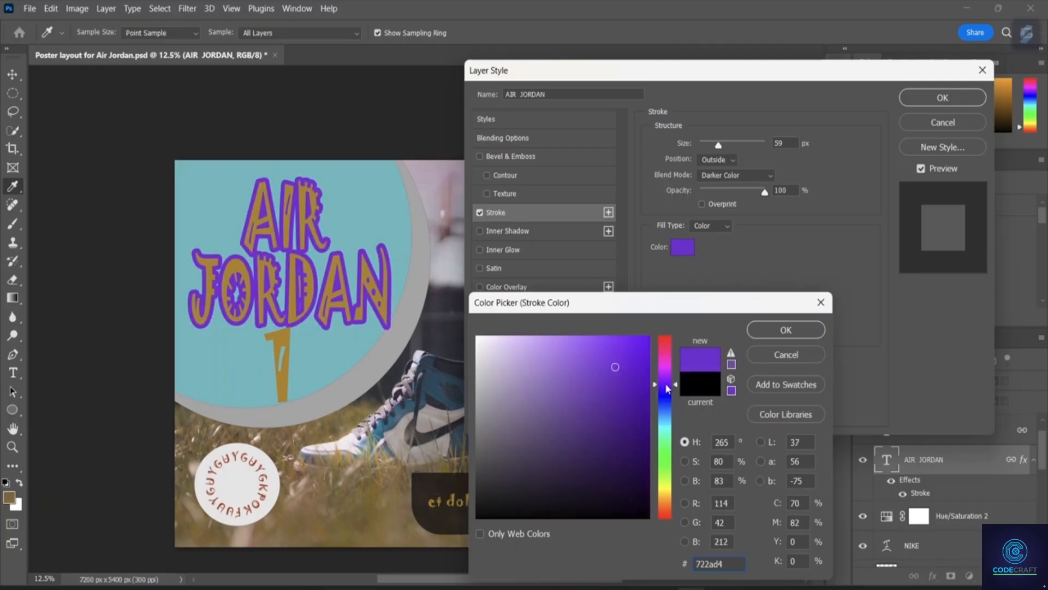
{"action": "left_click", "coordinate": [664, 398]}
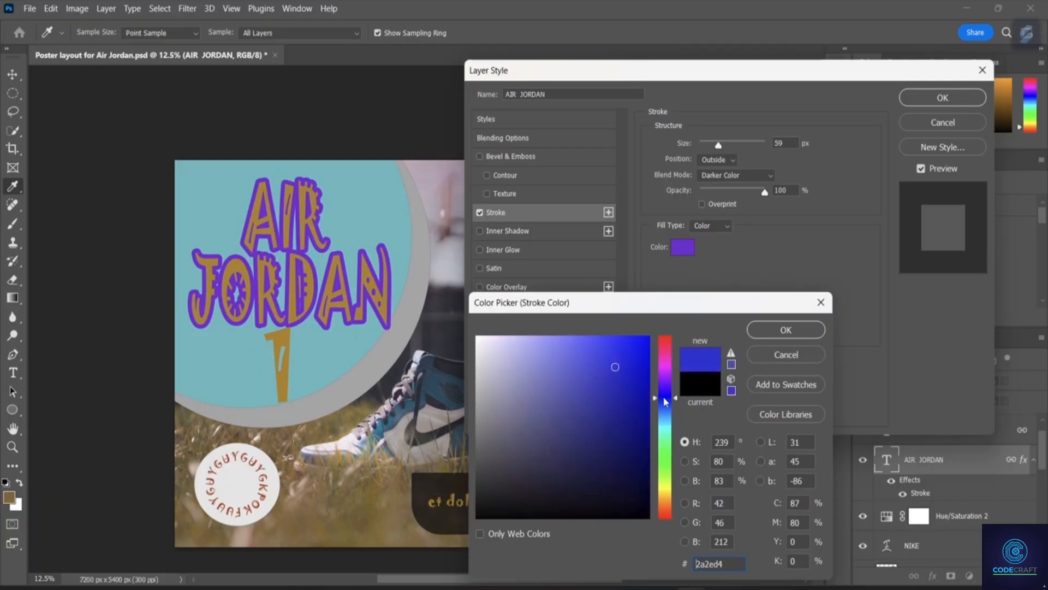
{"action": "left_click", "coordinate": [670, 415]}
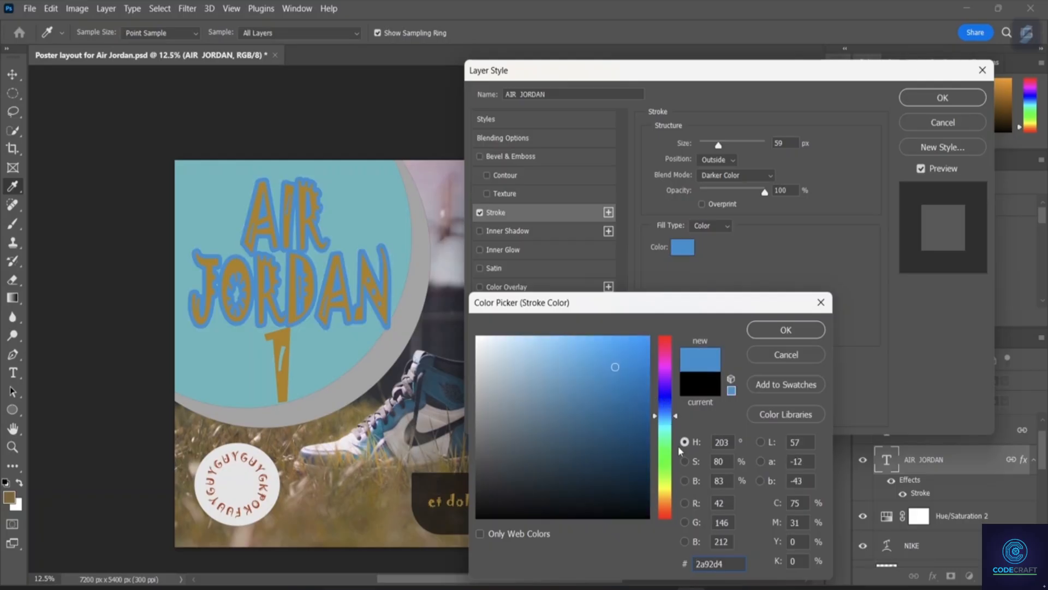
Try green 2ad456, yellow-green bed42a and green 2ad446 as the stroke color on the AIR JORDAN title.
{"action": "left_click", "coordinate": [668, 435]}
{"action": "left_click", "coordinate": [670, 464]}
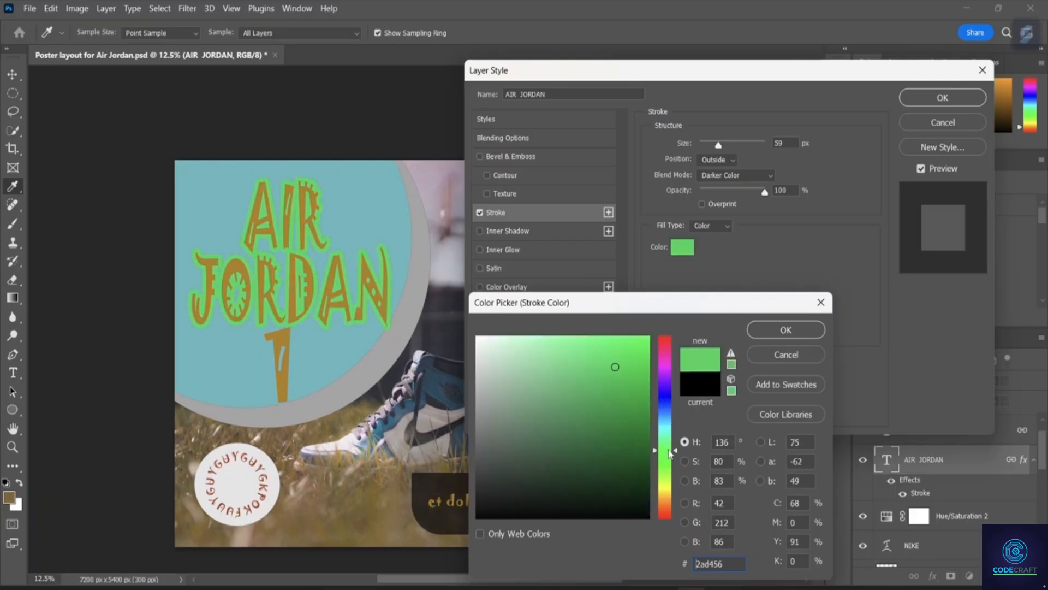
{"action": "left_click", "coordinate": [670, 486]}
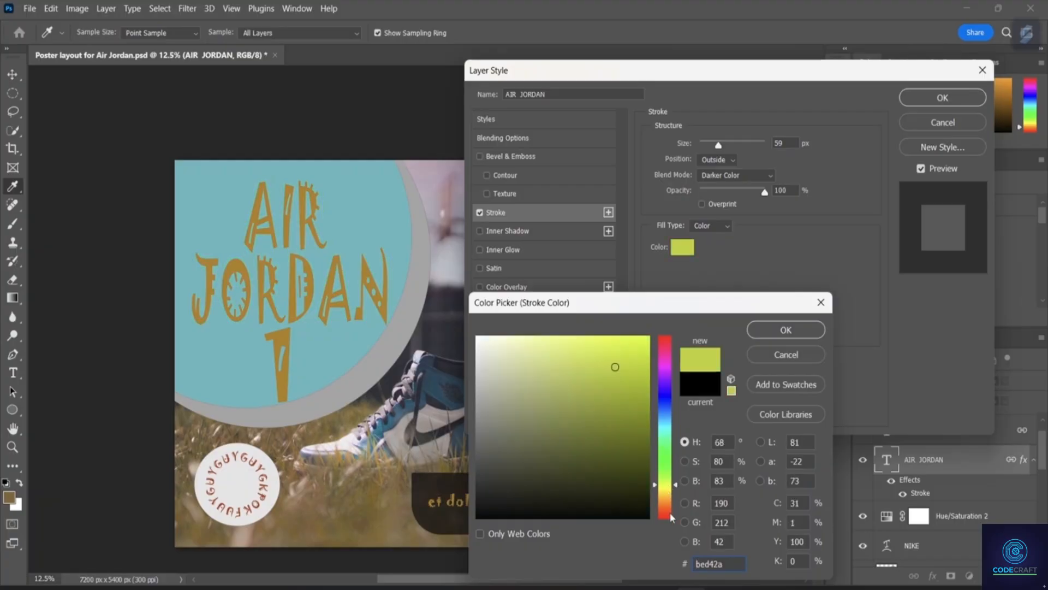
{"action": "left_click", "coordinate": [670, 512]}
{"action": "left_click", "coordinate": [664, 457]}
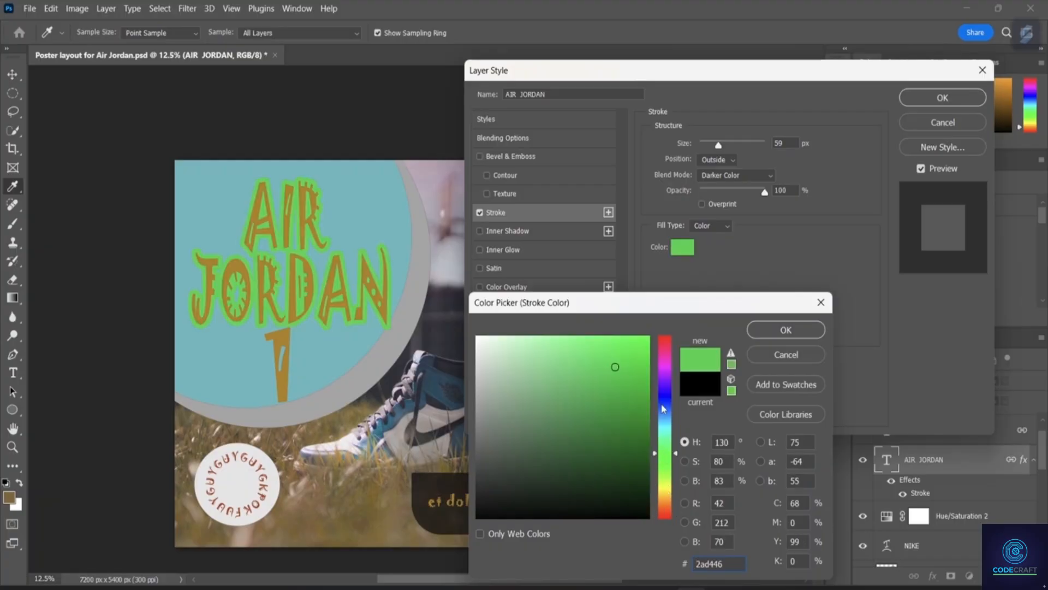
Try dark purple shades such as 311c6f and 271460 for the AIR JORDAN stroke.
{"action": "left_click", "coordinate": [666, 388]}
{"action": "left_click", "coordinate": [605, 441]}
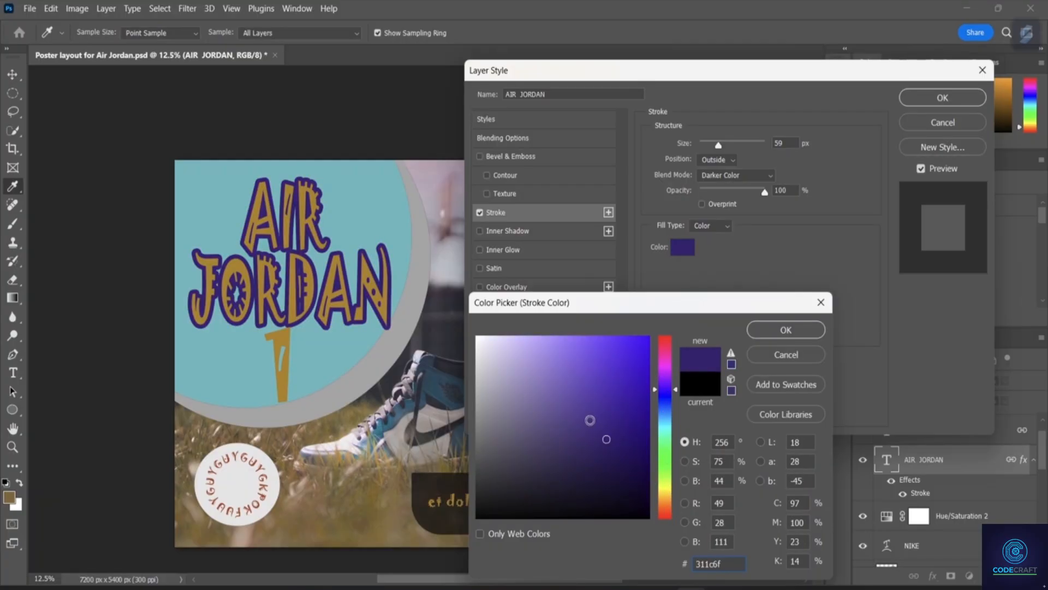
{"action": "left_click", "coordinate": [588, 393]}
{"action": "left_click", "coordinate": [618, 415]}
{"action": "mouse_move", "coordinate": [618, 414]}
{"action": "left_mouse_down"}
{"action": "mouse_move", "coordinate": [606, 394]}
{"action": "mouse_move", "coordinate": [638, 443]}
{"action": "mouse_move", "coordinate": [627, 477]}
{"action": "mouse_move", "coordinate": [615, 449]}
{"action": "left_mouse_up"}
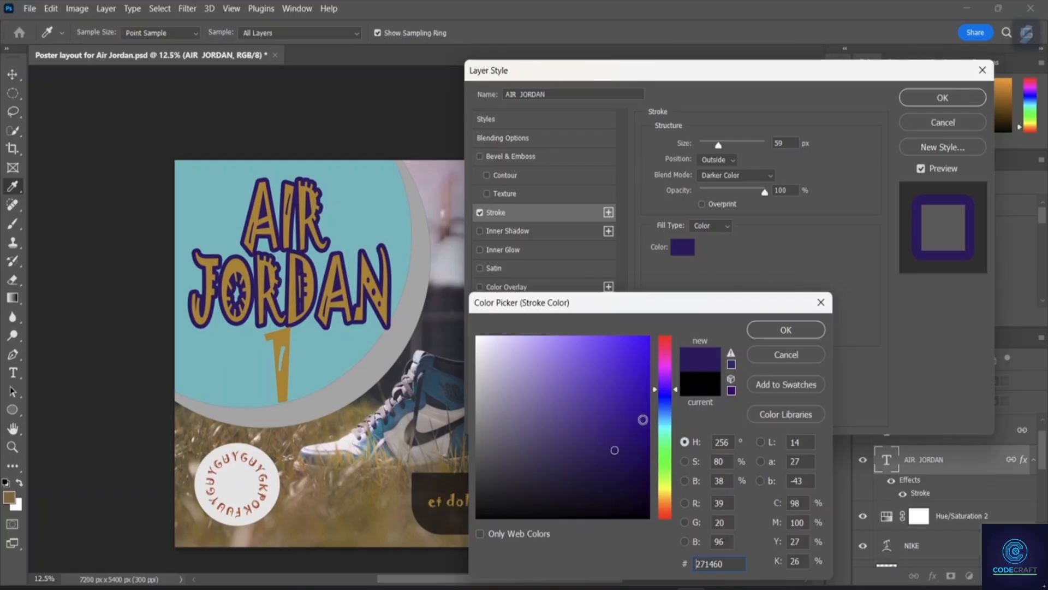
Base the color field on the red channel, test several blues, and set the stroke color to 2717d0.
{"action": "left_click", "coordinate": [686, 503]}
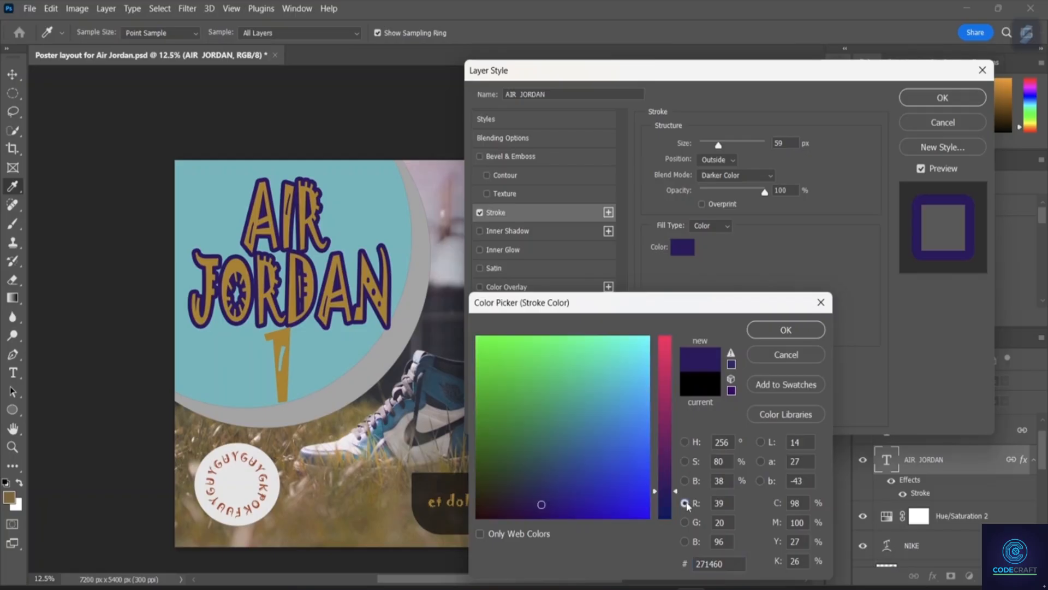
{"action": "left_click", "coordinate": [591, 443]}
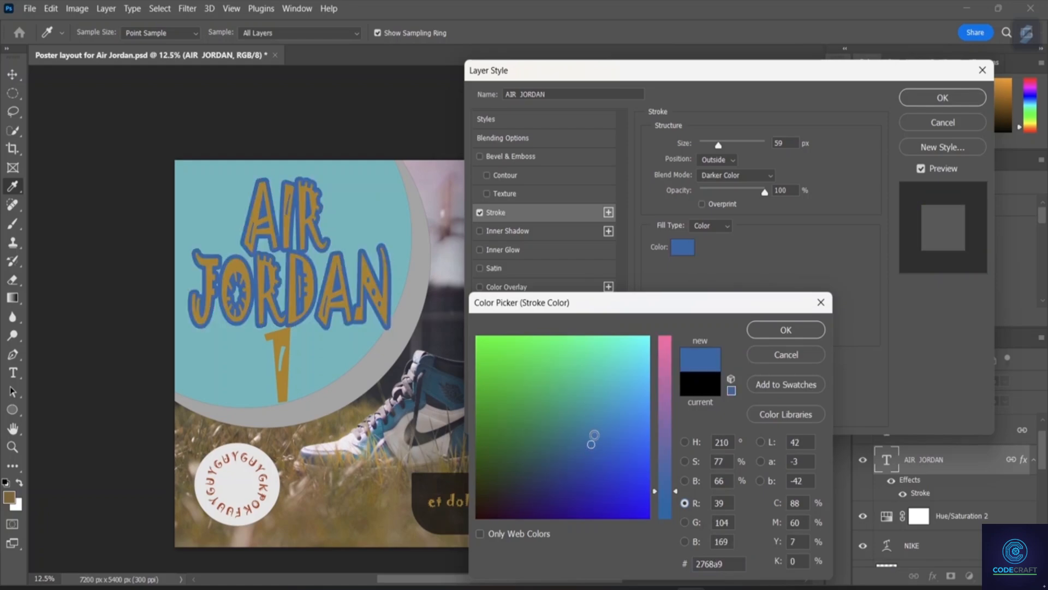
{"action": "left_click", "coordinate": [585, 404]}
{"action": "left_click", "coordinate": [603, 451]}
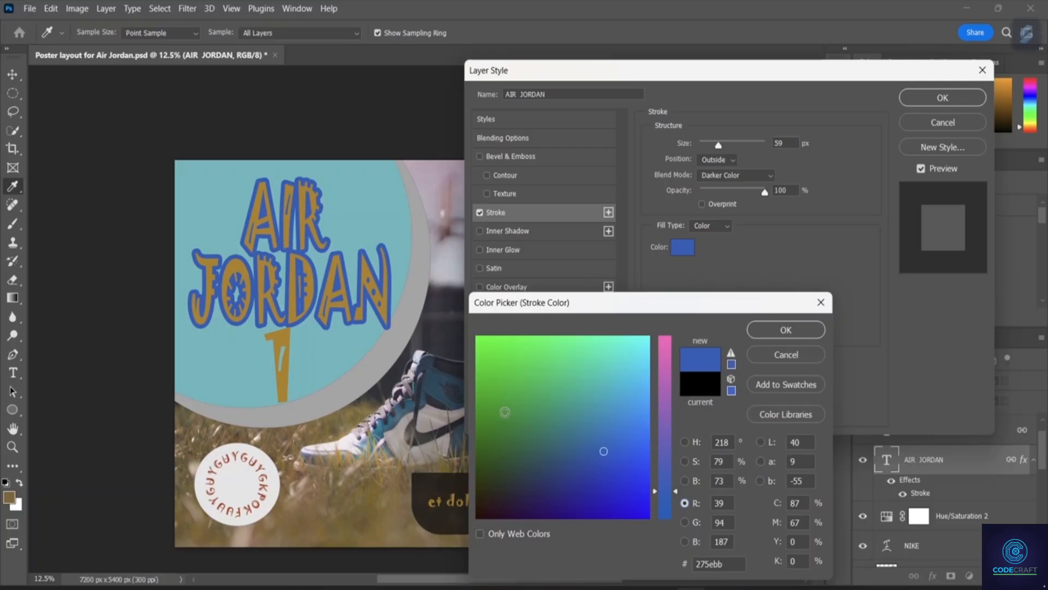
{"action": "left_click", "coordinate": [618, 387]}
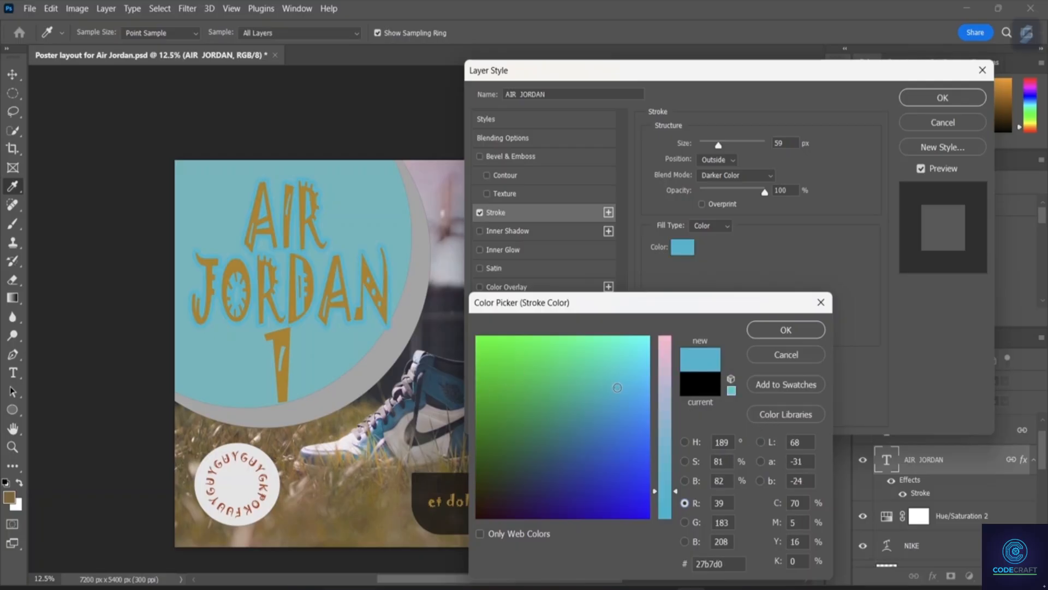
{"action": "left_click", "coordinate": [618, 502]}
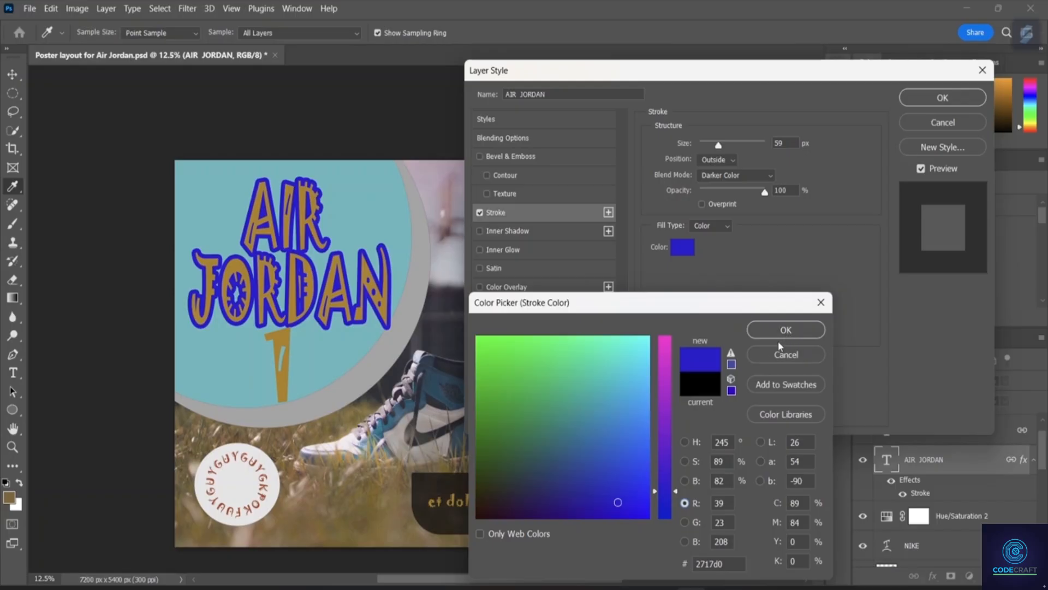
Save the blue to the current library as Swatch 1 and apply the stroke style to the AIR JORDAN title.
{"action": "left_click", "coordinate": [780, 385]}
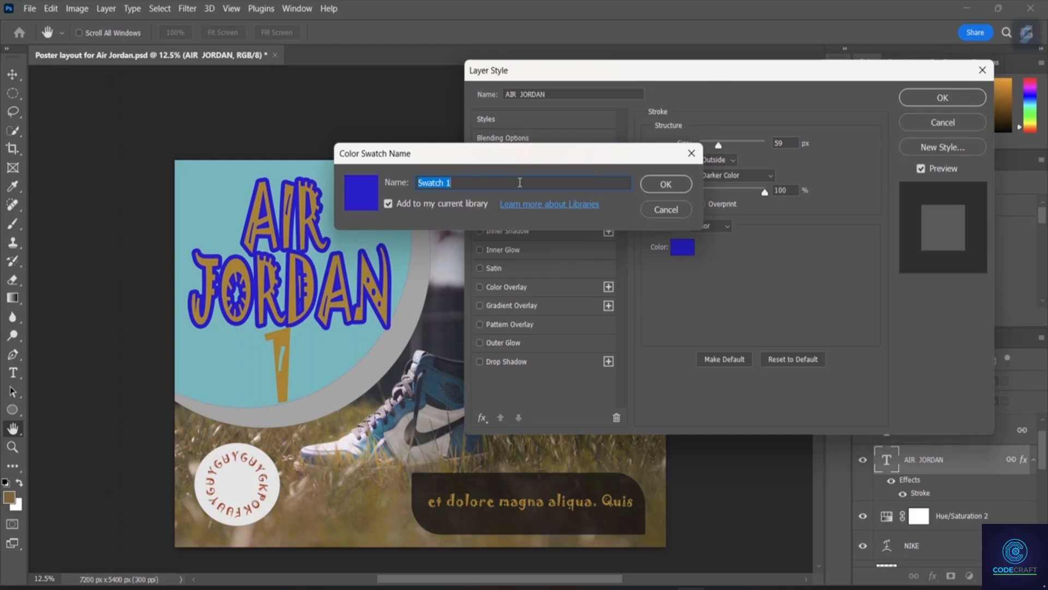
{"action": "left_click", "coordinate": [669, 183]}
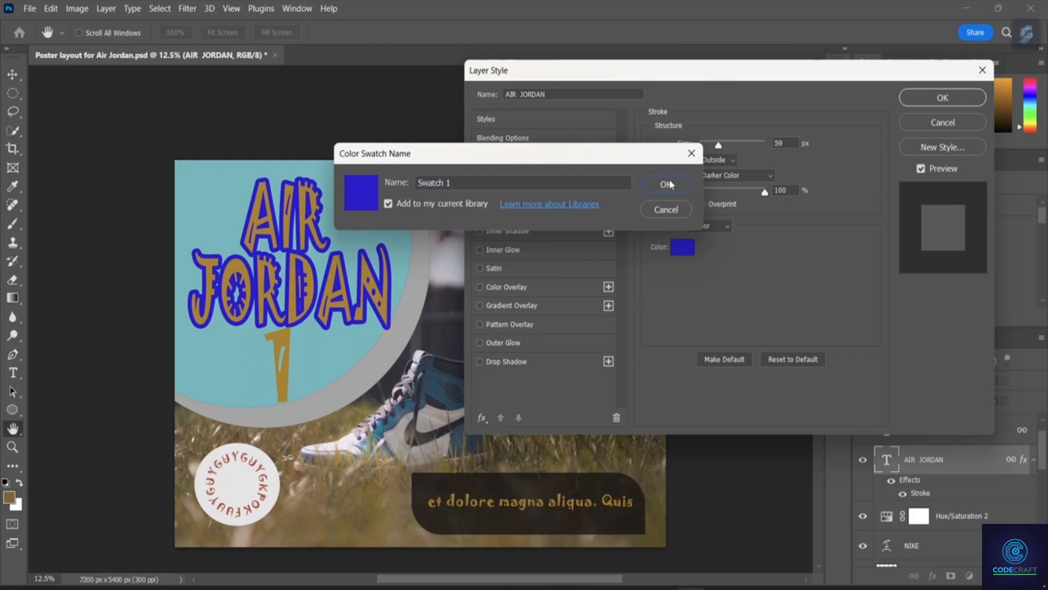
{"action": "left_click", "coordinate": [668, 183]}
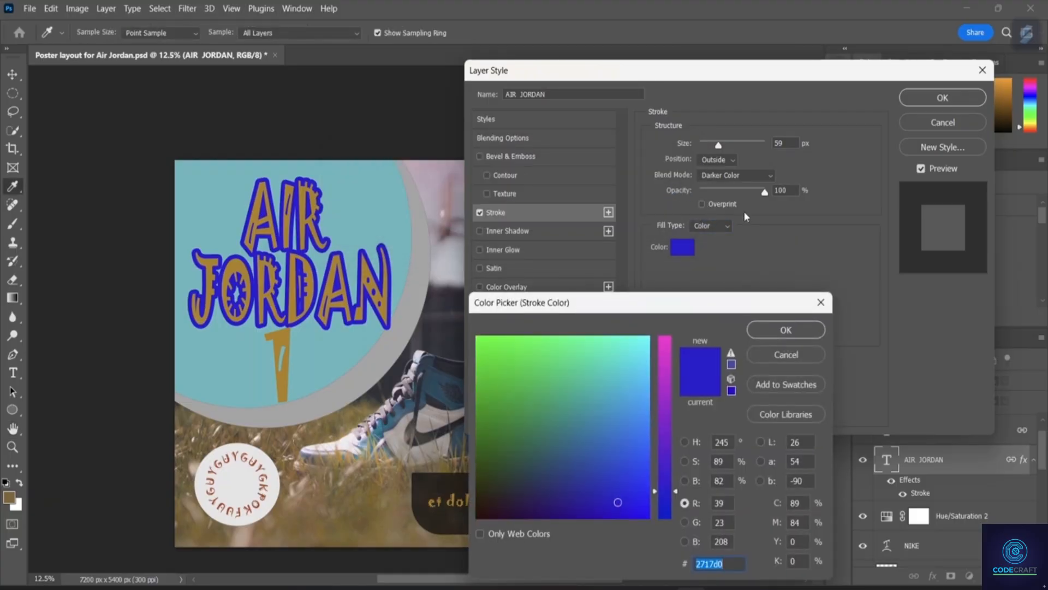
{"action": "left_click", "coordinate": [781, 332]}
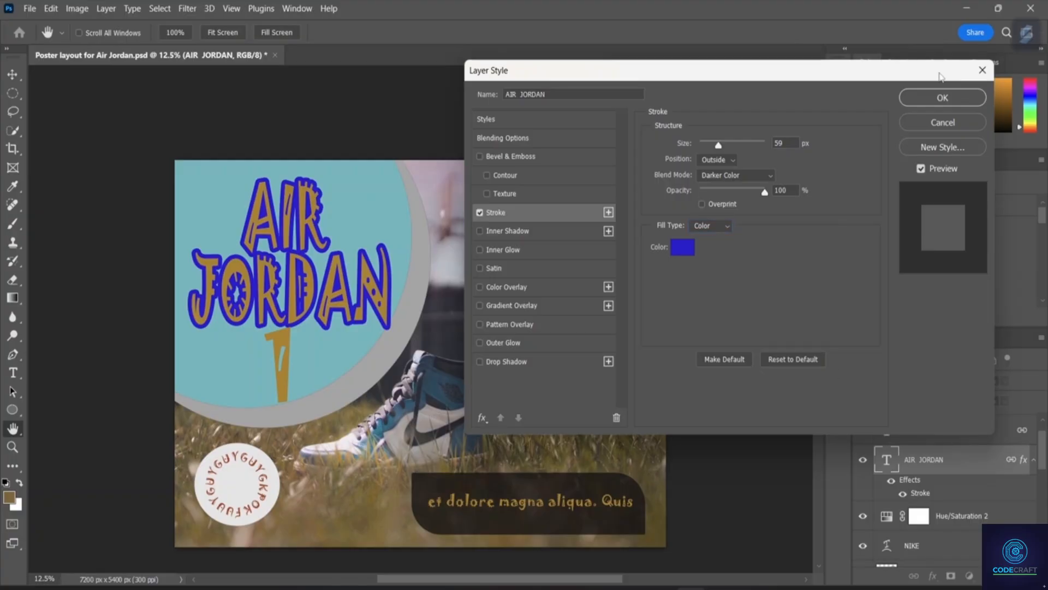
{"action": "left_click", "coordinate": [935, 101]}
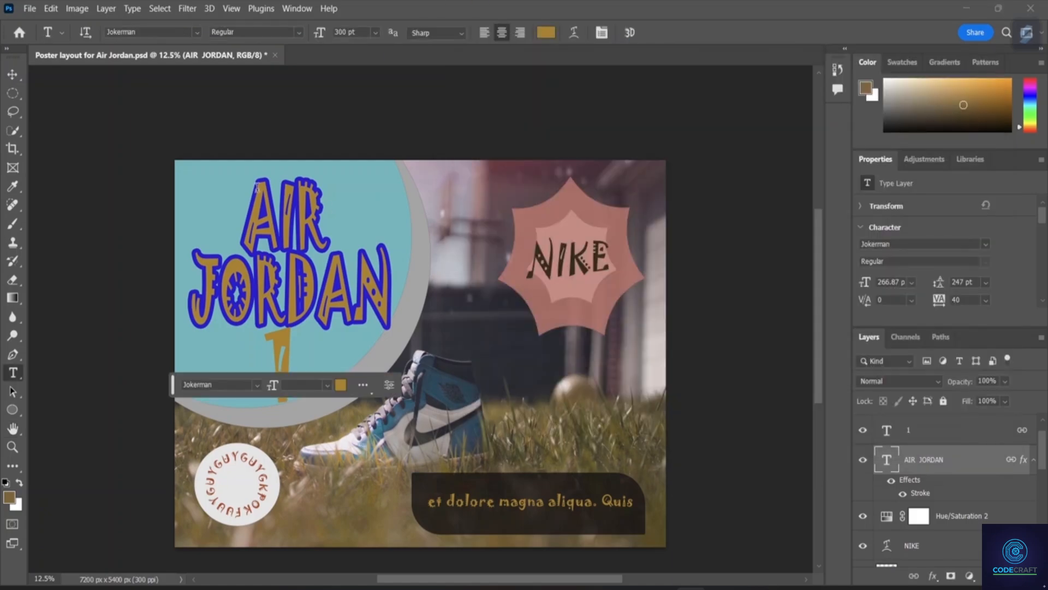
{"action": "left_click", "coordinate": [970, 159]}
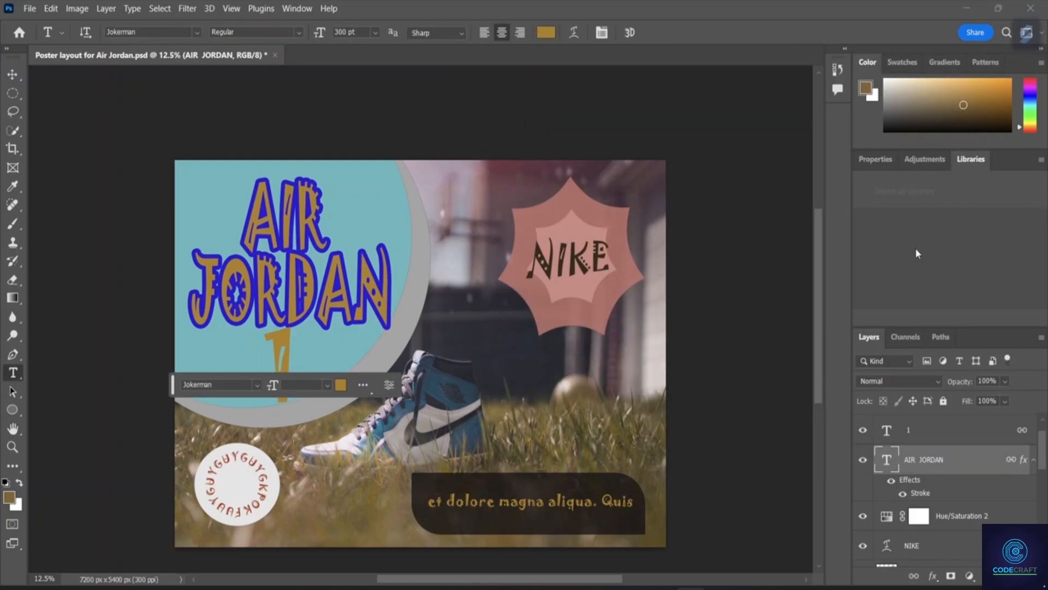
Copy the layer style of the AIR JORDAN text layer.
{"action": "right_click", "coordinate": [913, 496]}
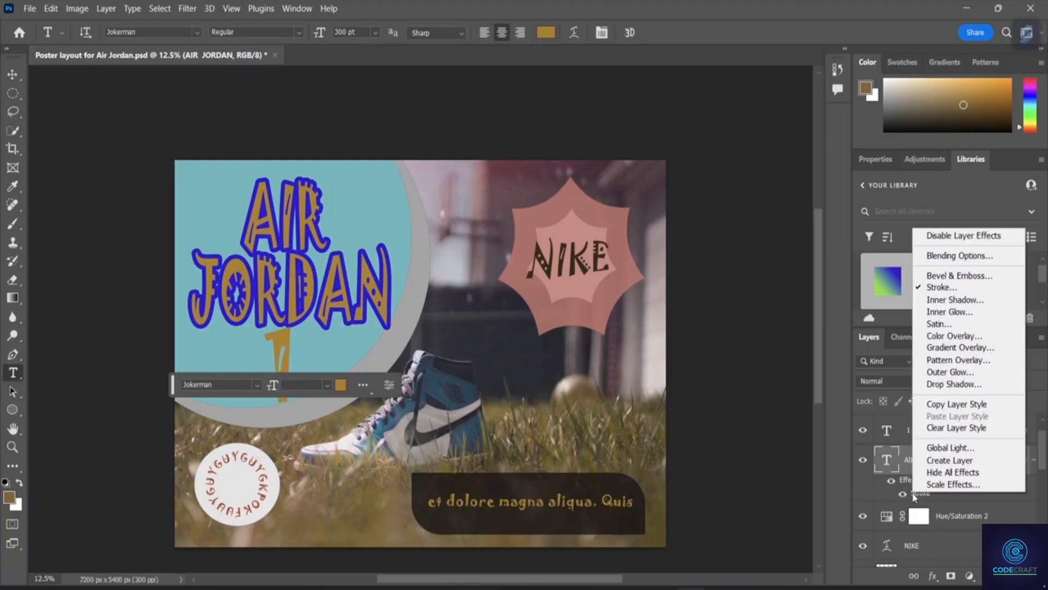
{"action": "left_click", "coordinate": [900, 485]}
{"action": "right_click", "coordinate": [903, 463]}
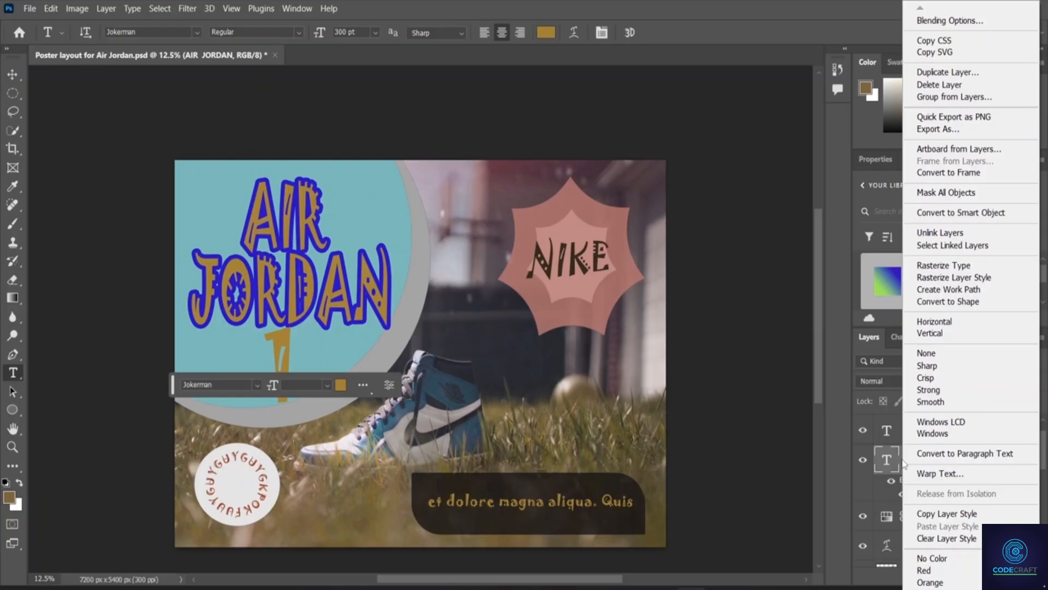
{"action": "left_click", "coordinate": [939, 514]}
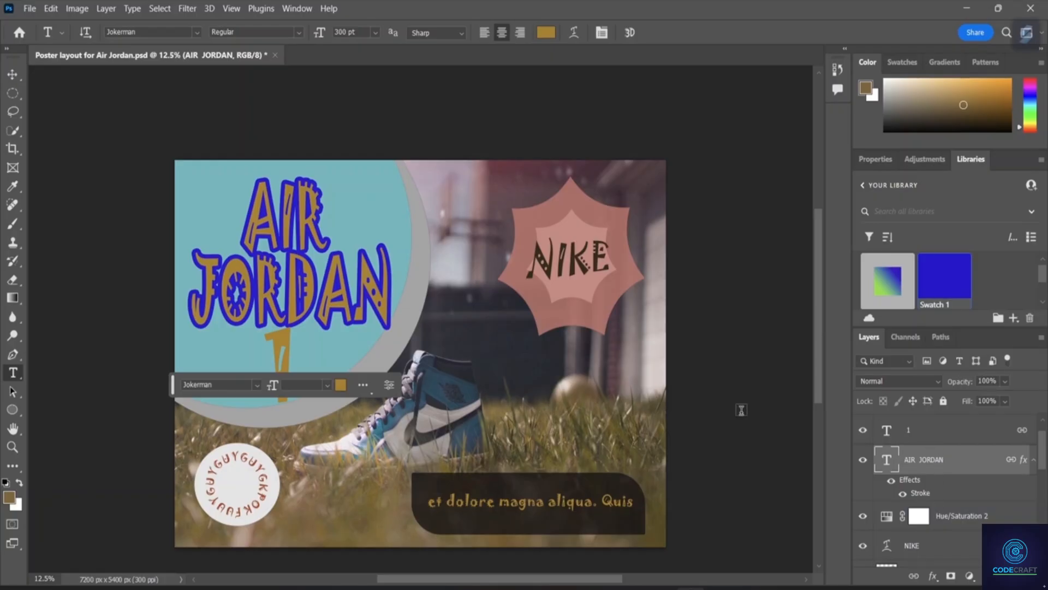
Paste the copied layer style onto the NIKE text layer.
{"action": "left_click", "coordinate": [911, 551]}
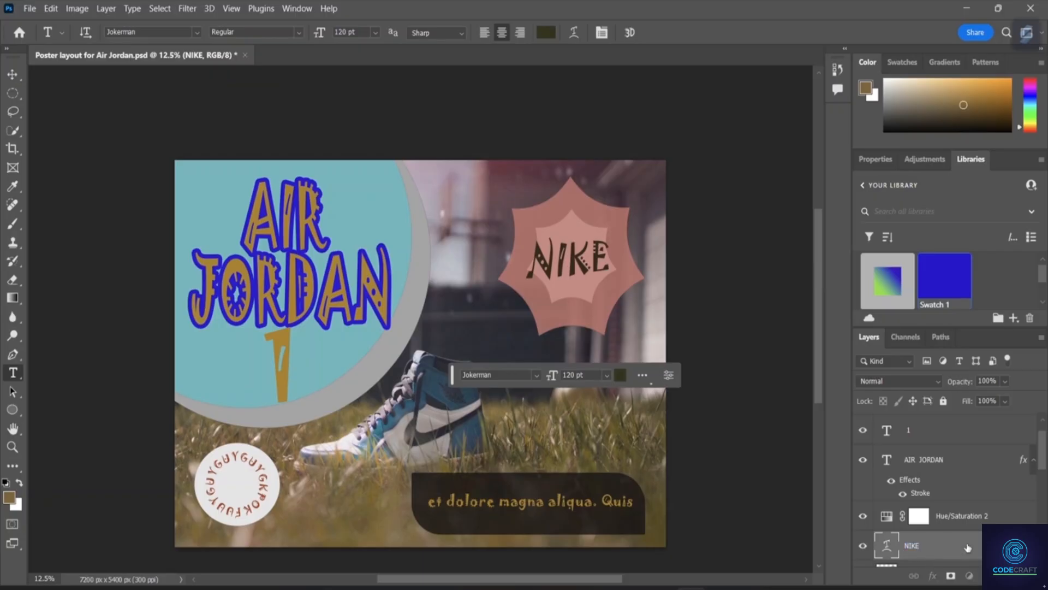
{"action": "right_click", "coordinate": [925, 546]}
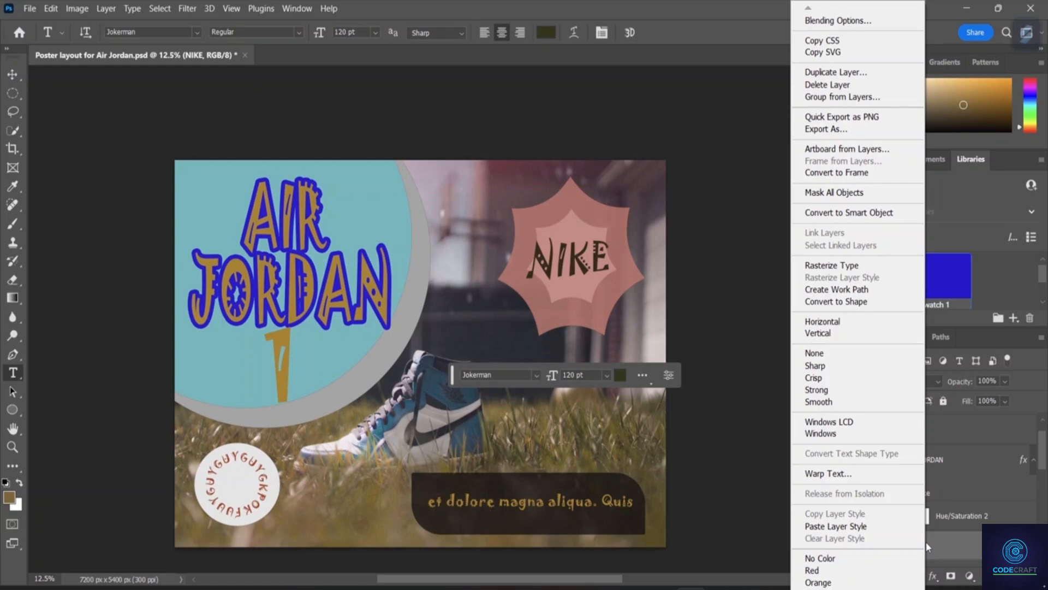
{"action": "left_click", "coordinate": [866, 525]}
{"action": "left_click", "coordinate": [865, 523]}
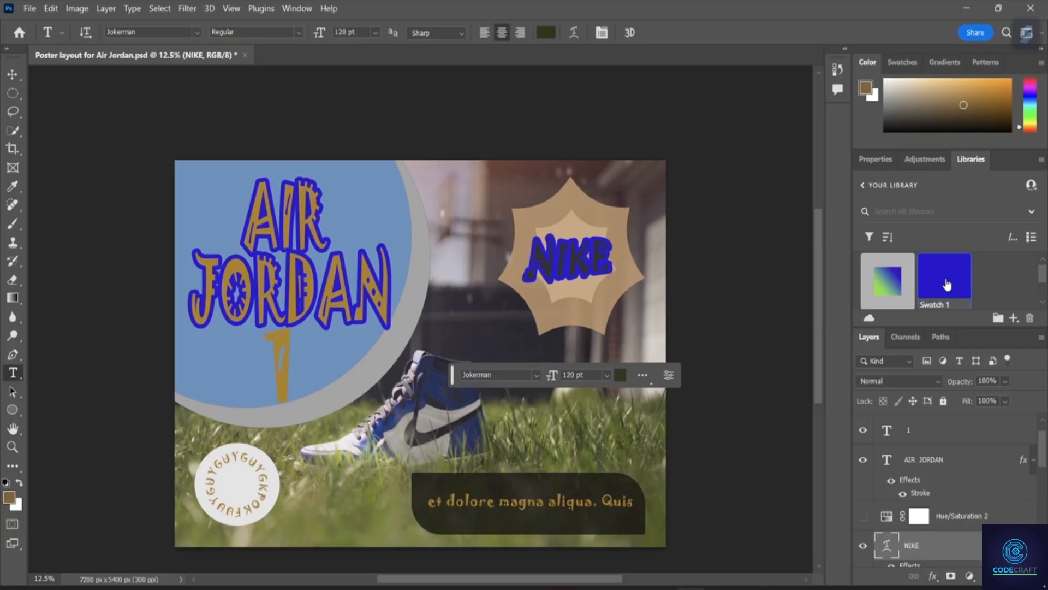
Try an opacity of 21% on the NIKE text layer and return it to 100%.
{"action": "mouse_move", "coordinate": [946, 287]}
{"action": "left_click", "coordinate": [1005, 382]}
{"action": "left_click_drag", "start_coordinate": [1020, 400], "coordinate": [1009, 403]}
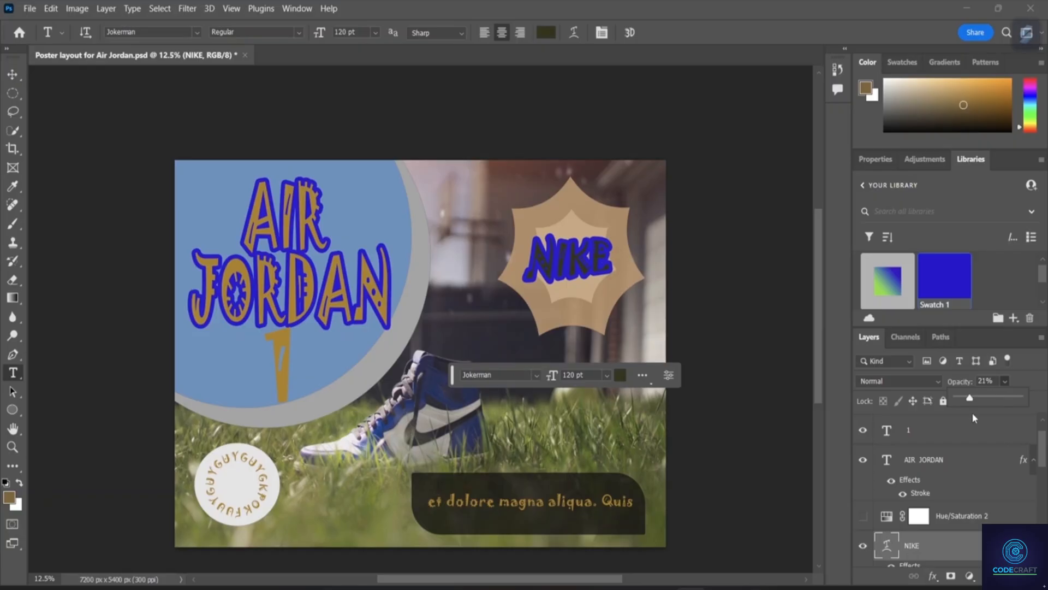
{"action": "left_click_drag", "start_coordinate": [970, 400], "coordinate": [1024, 400]}
Lower the opacity of the AIR JORDAN text layer to 74%.
{"action": "left_click", "coordinate": [923, 459]}
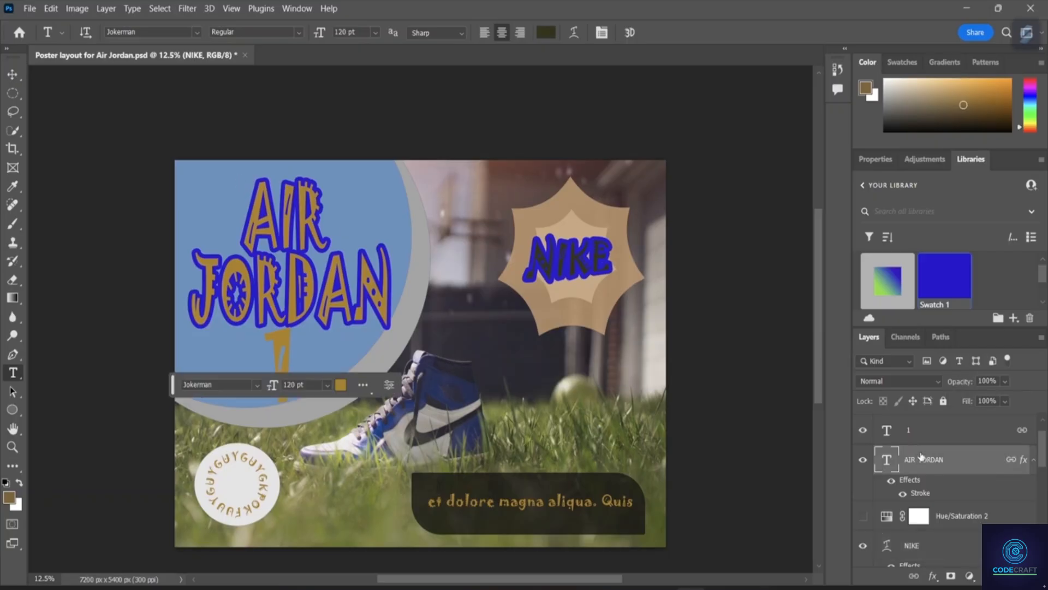
{"action": "left_click", "coordinate": [1004, 378]}
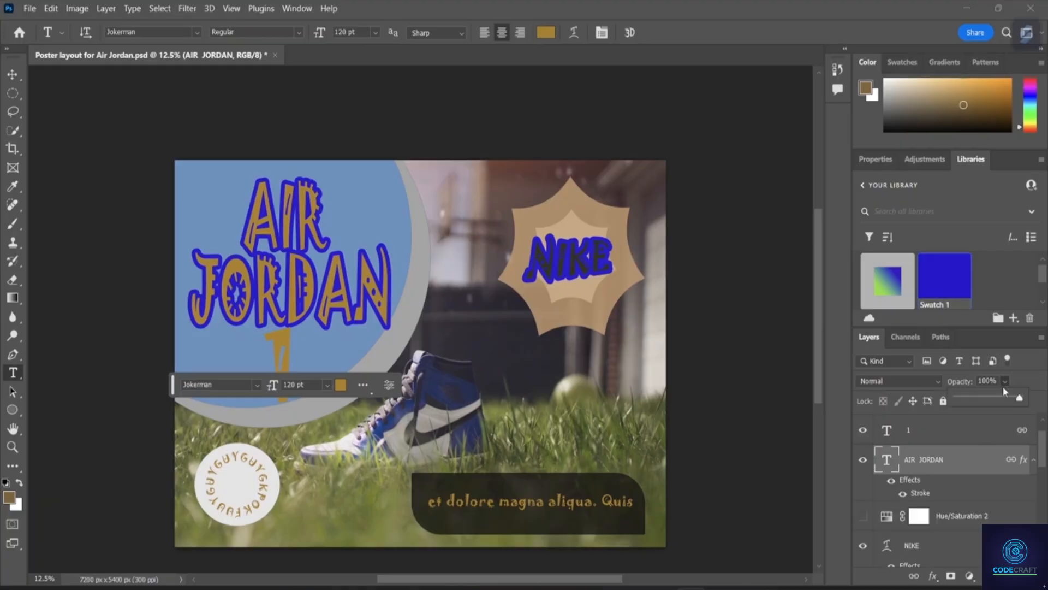
{"action": "left_click_drag", "start_coordinate": [1018, 399], "coordinate": [1009, 405]}
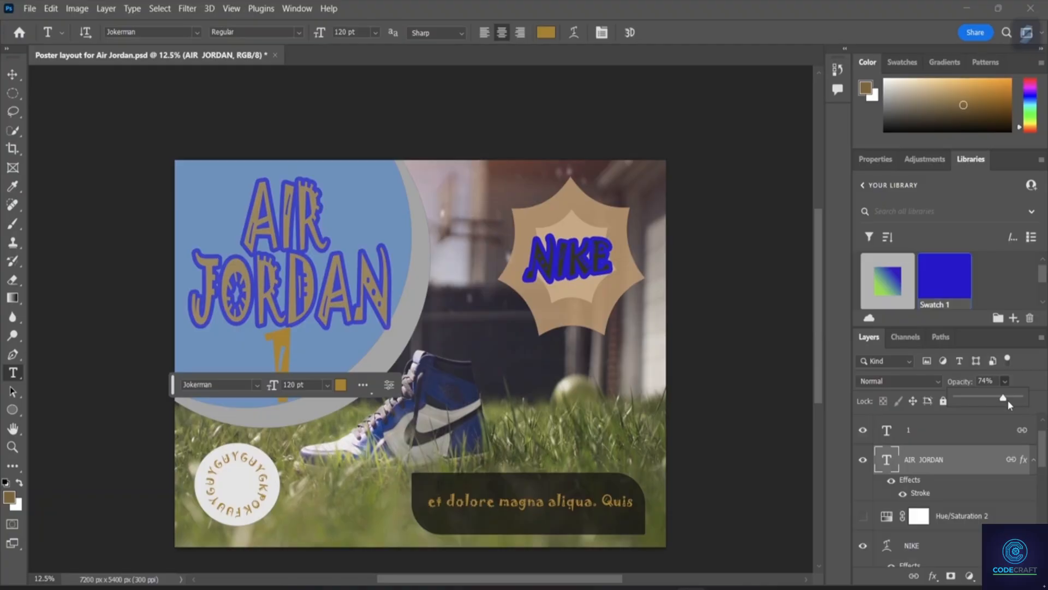
Set the AIR JORDAN text layer's opacity to 80%.
{"action": "left_click_drag", "start_coordinate": [1004, 399], "coordinate": [957, 401]}
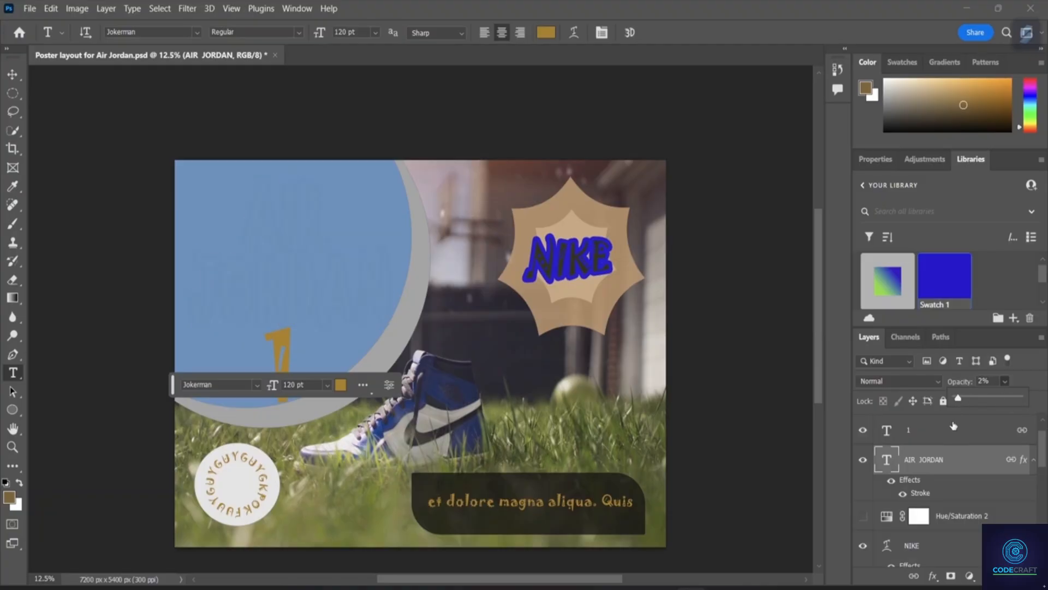
{"action": "left_click_drag", "start_coordinate": [986, 400], "coordinate": [995, 398]}
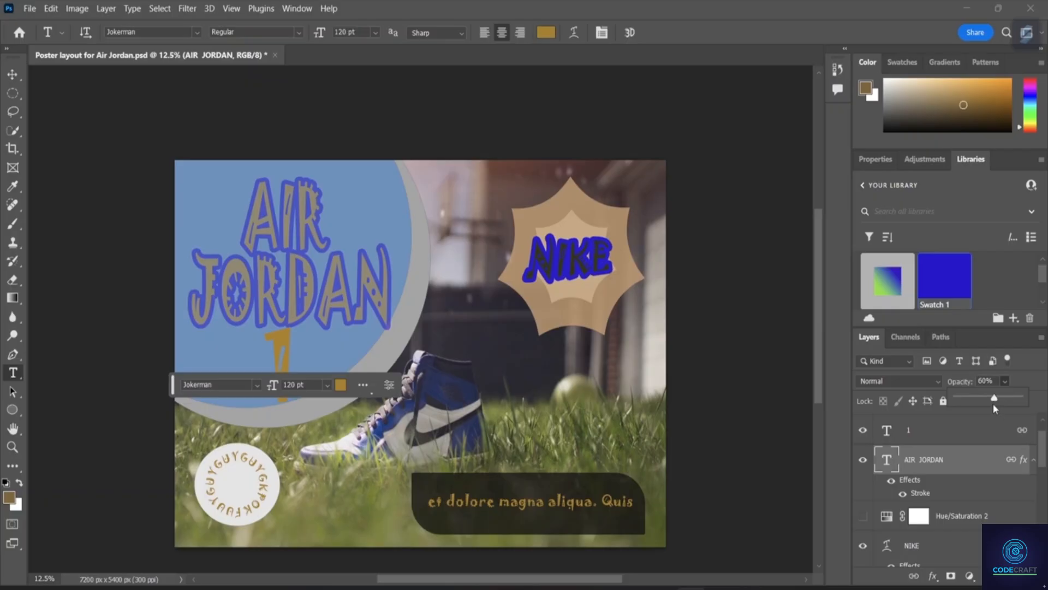
{"action": "left_click_drag", "start_coordinate": [995, 399], "coordinate": [1007, 399]}
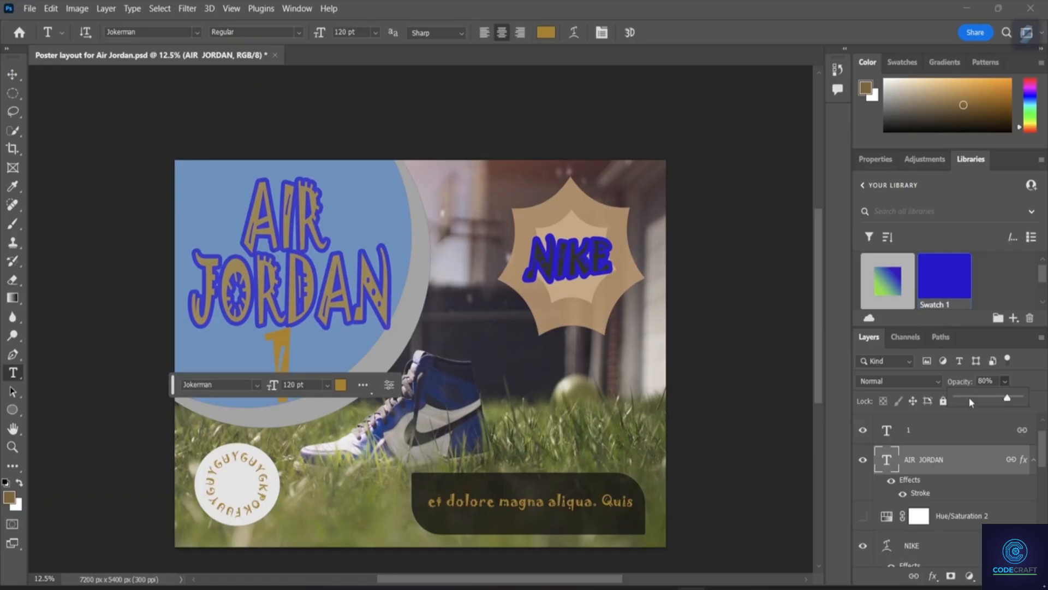
Set the AIR JORDAN text layer's fill to 80%.
{"action": "left_click", "coordinate": [1030, 417]}
{"action": "left_click", "coordinate": [1006, 401]}
{"action": "left_click_drag", "start_coordinate": [1020, 418], "coordinate": [1000, 418]}
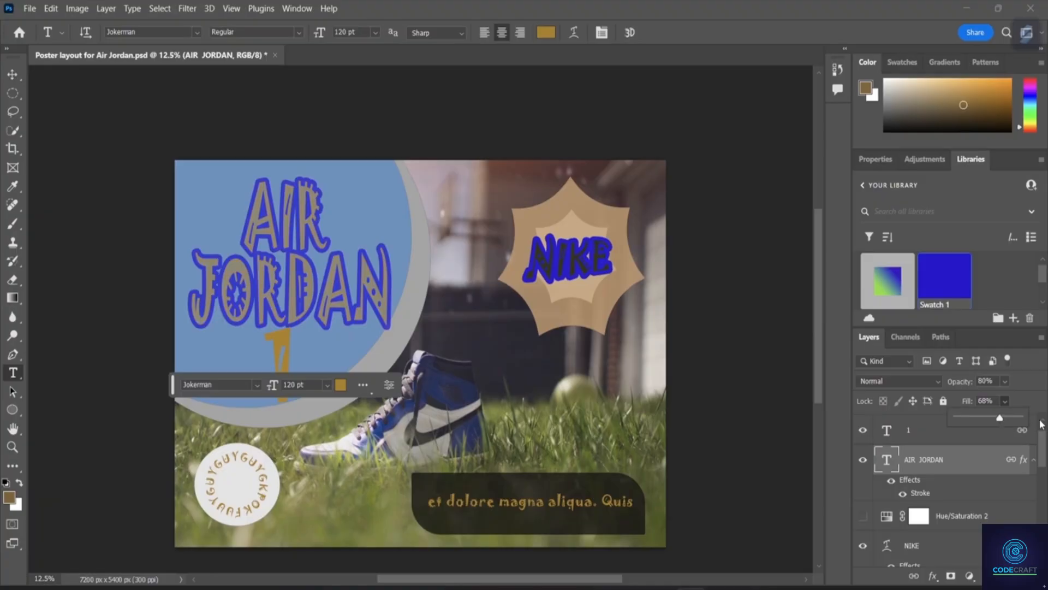
{"action": "left_click_drag", "start_coordinate": [1005, 418], "coordinate": [1008, 418]}
{"action": "left_click", "coordinate": [824, 499]}
Edit the AIR JORDAN text's stroke effect, trying a Center position and a size of 27 px.
{"action": "double_click", "coordinate": [932, 494]}
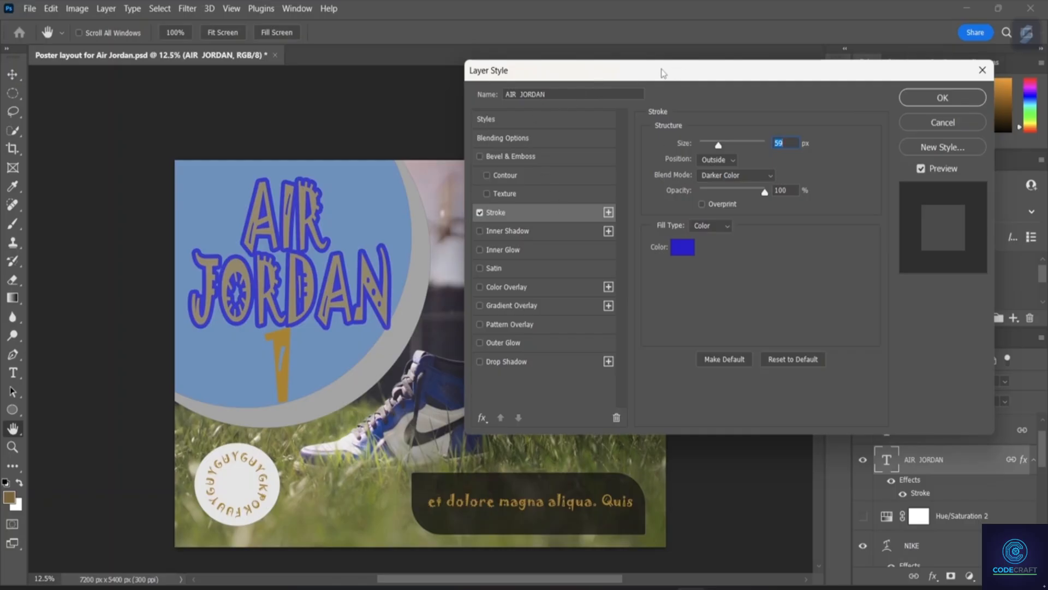
{"action": "left_click_drag", "start_coordinate": [662, 71], "coordinate": [686, 31]}
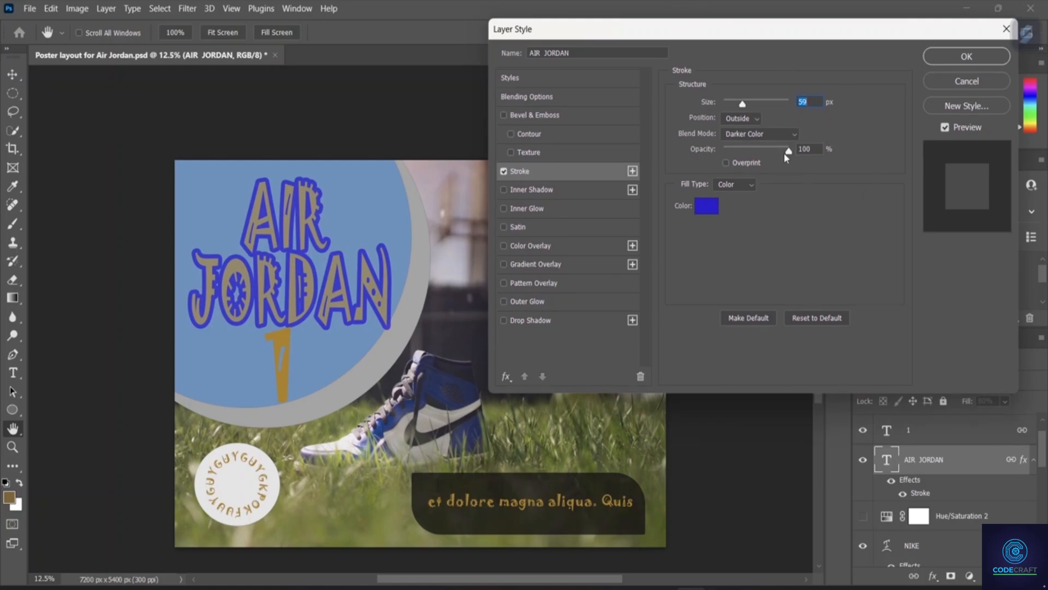
{"action": "left_click_drag", "start_coordinate": [789, 152], "coordinate": [791, 153]}
{"action": "left_click_drag", "start_coordinate": [742, 104], "coordinate": [744, 104]}
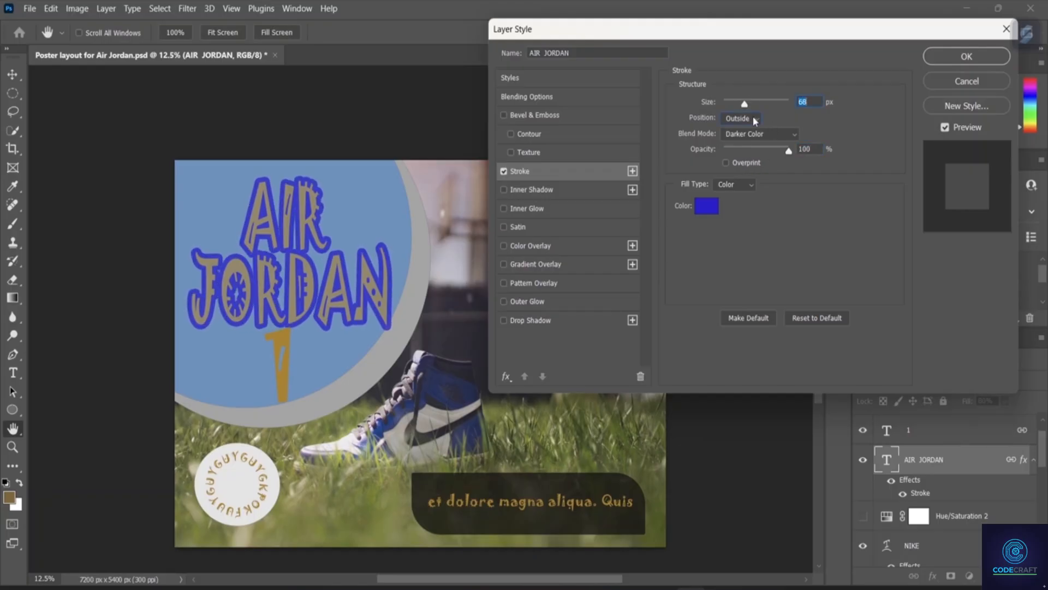
{"action": "left_click", "coordinate": [752, 119]}
{"action": "left_click", "coordinate": [747, 151]}
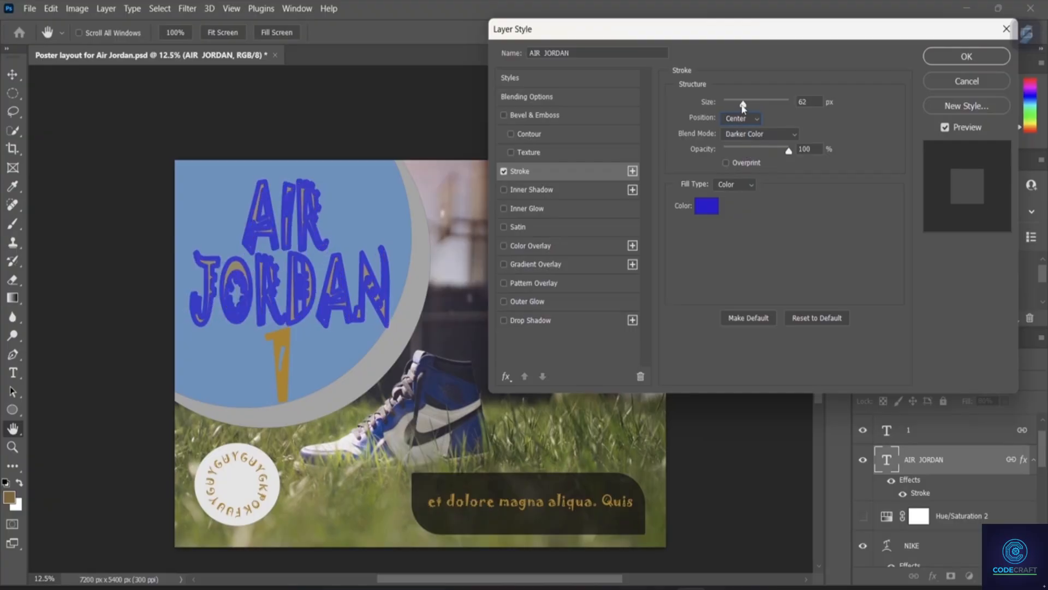
{"action": "left_click_drag", "start_coordinate": [744, 104], "coordinate": [734, 105]}
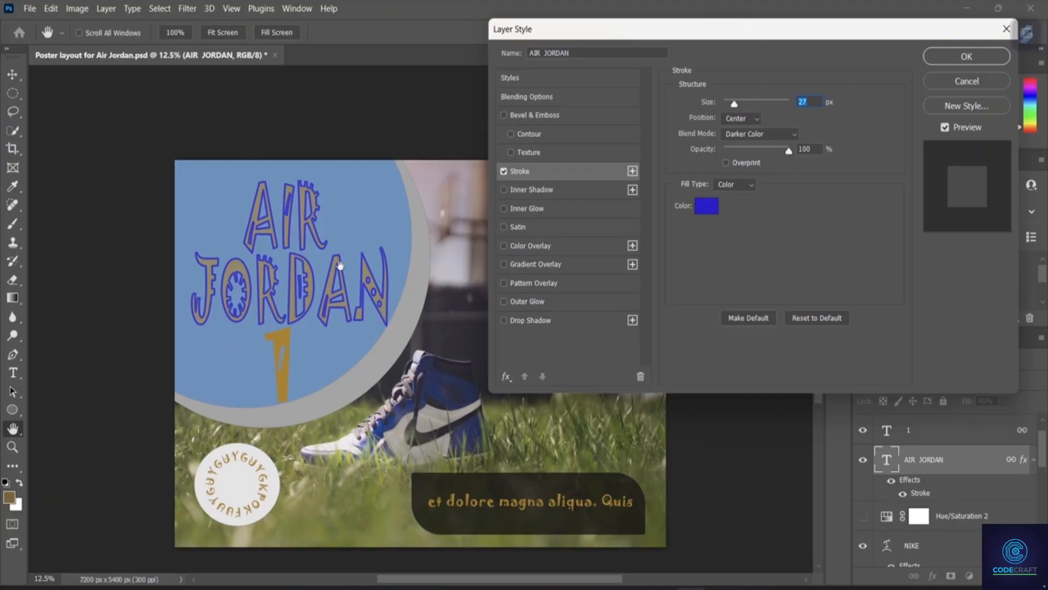
Try adding a second stroke to the AIR JORDAN text's layer style and select the lower stroke.
{"action": "left_click", "coordinate": [632, 171]}
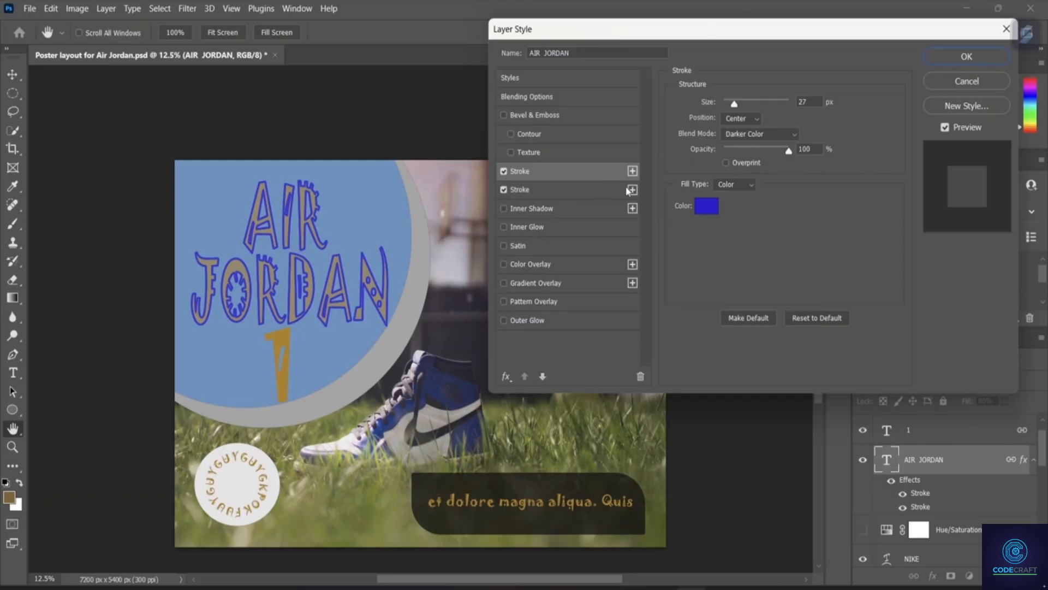
{"action": "left_click", "coordinate": [564, 190]}
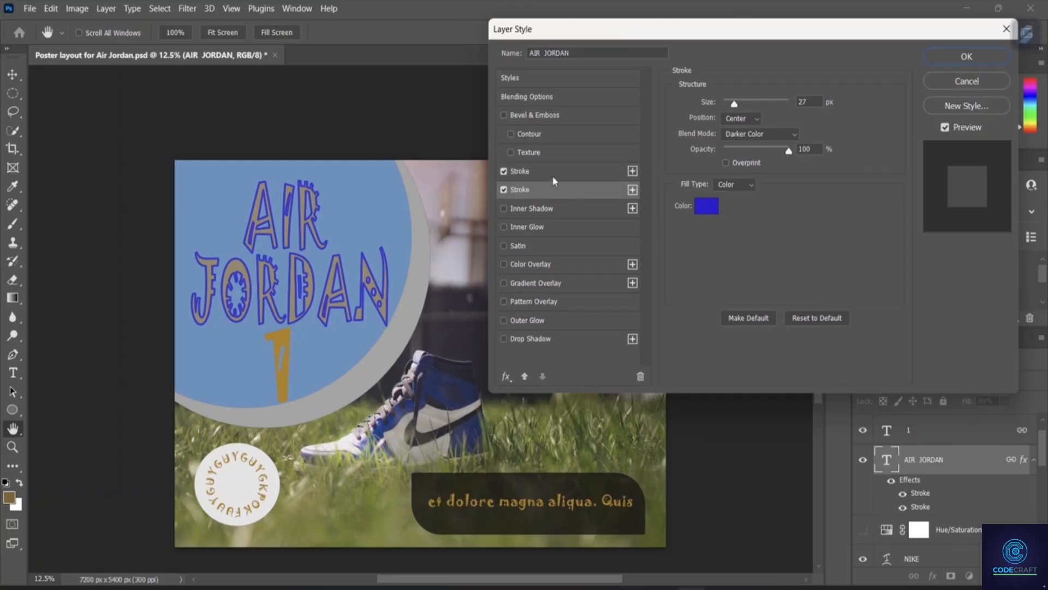
{"action": "left_click", "coordinate": [552, 175]}
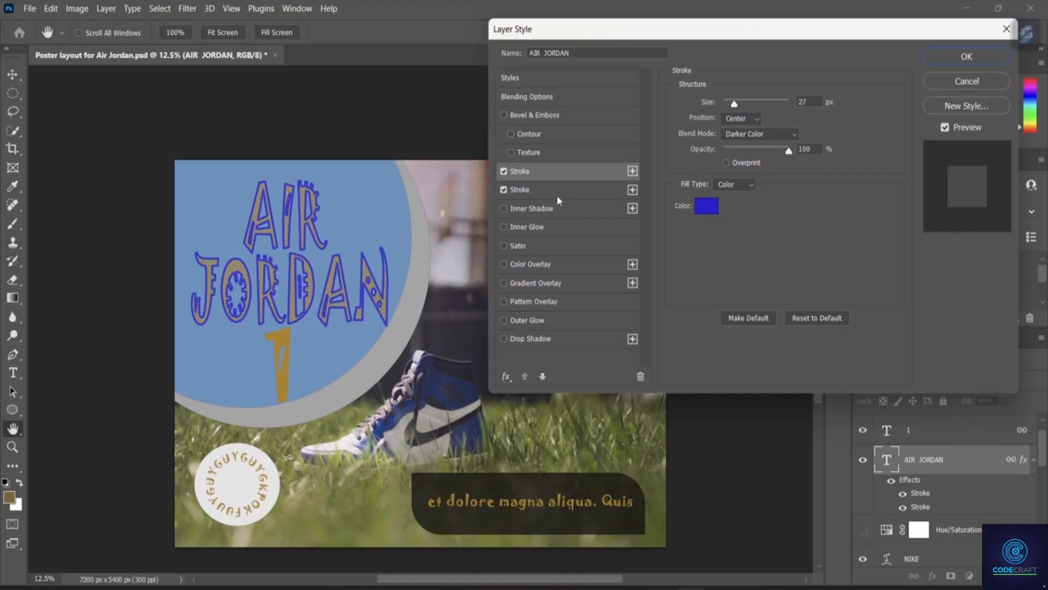
{"action": "left_click", "coordinate": [557, 192]}
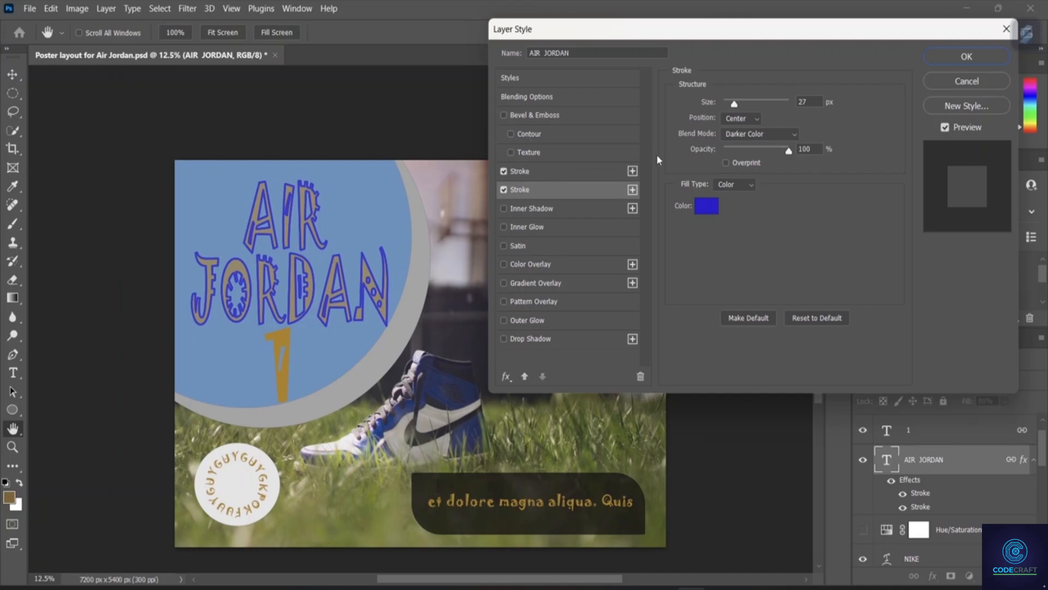
Try light purple #cd8eda and a size of 51 px on the lower stroke of the AIR JORDAN text.
{"action": "left_click", "coordinate": [708, 206]}
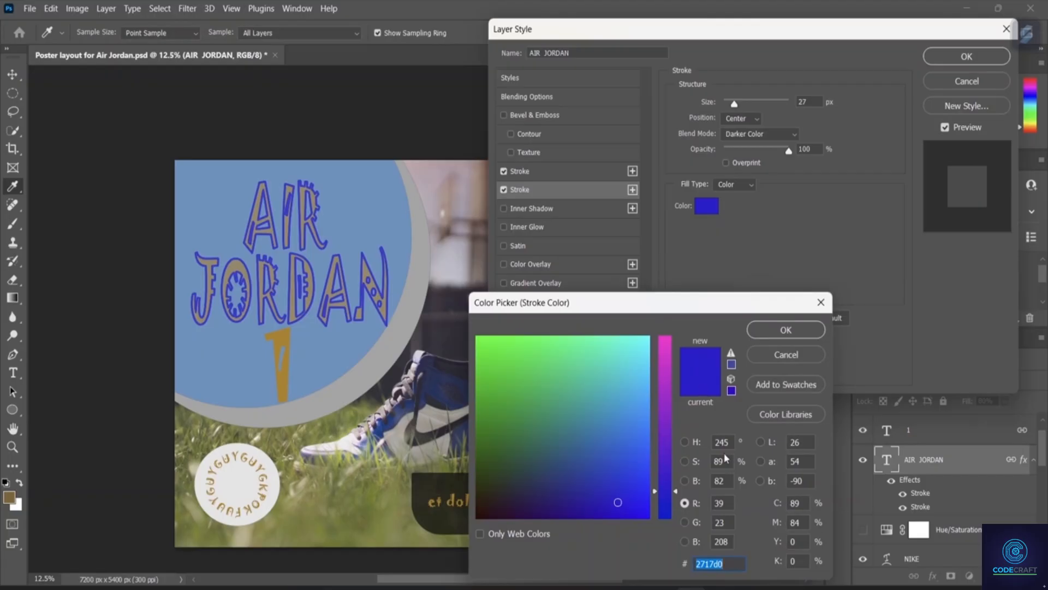
{"action": "left_click_drag", "start_coordinate": [658, 384], "coordinate": [664, 371]}
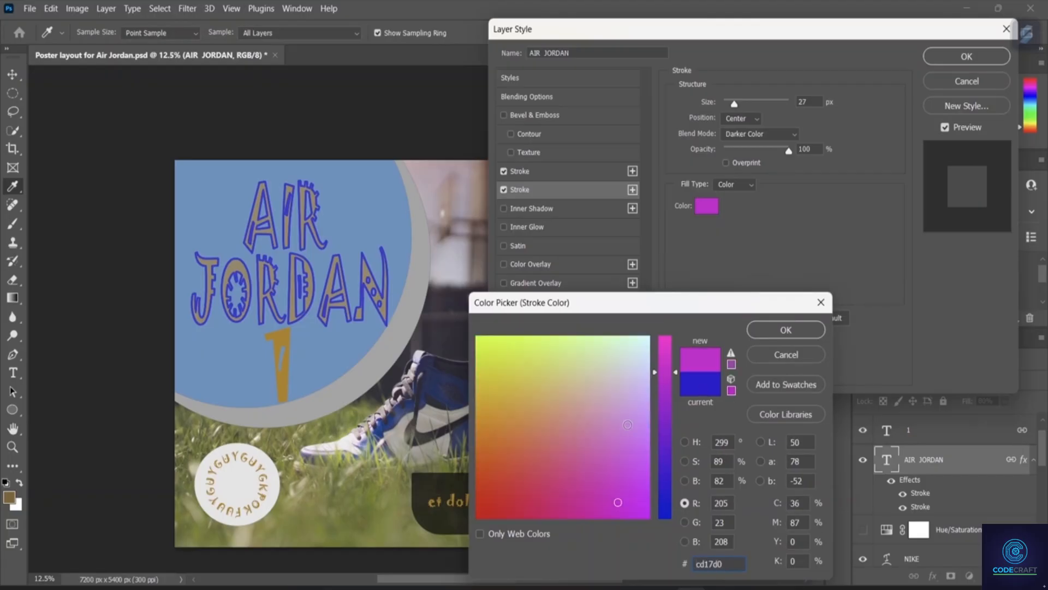
{"action": "left_click", "coordinate": [625, 417]}
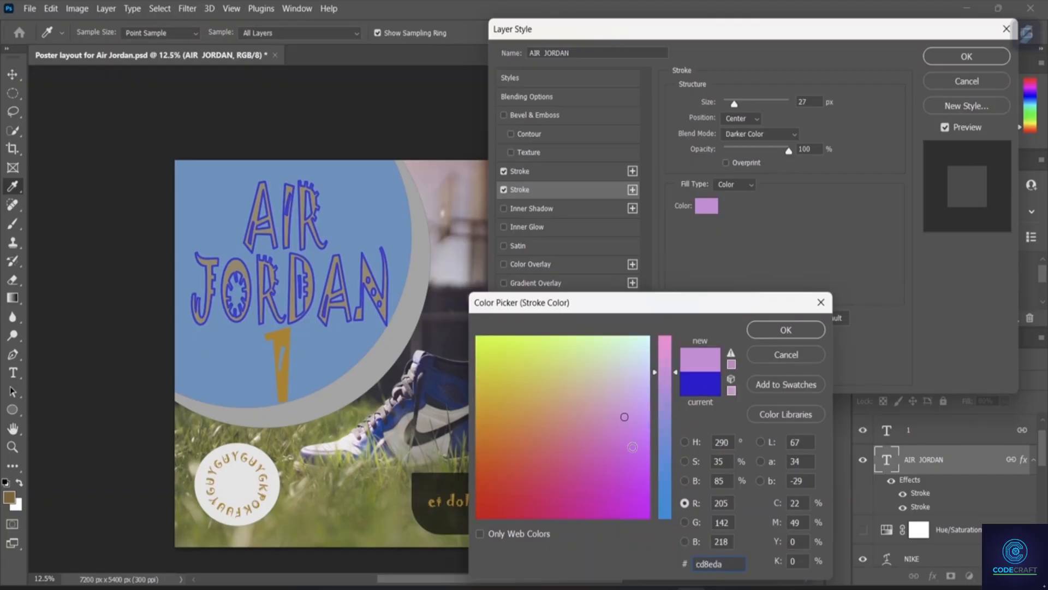
{"action": "left_click", "coordinate": [788, 329]}
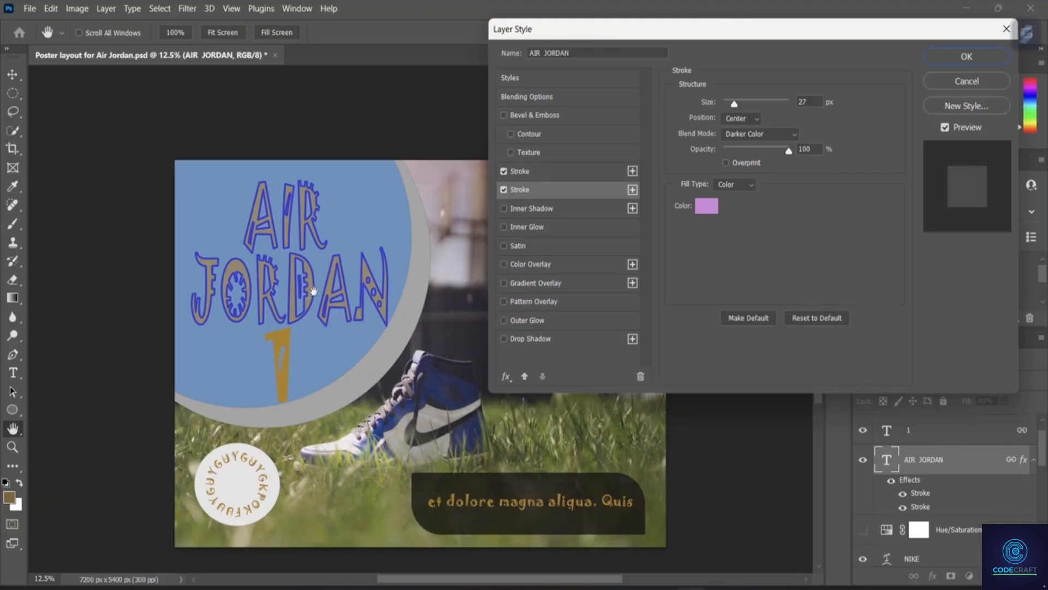
{"action": "mouse_move", "coordinate": [733, 104]}
{"action": "left_mouse_down"}
{"action": "mouse_move", "coordinate": [748, 103]}
{"action": "mouse_move", "coordinate": [723, 106]}
{"action": "left_mouse_up"}
{"action": "left_click_drag", "start_coordinate": [729, 104], "coordinate": [741, 105]}
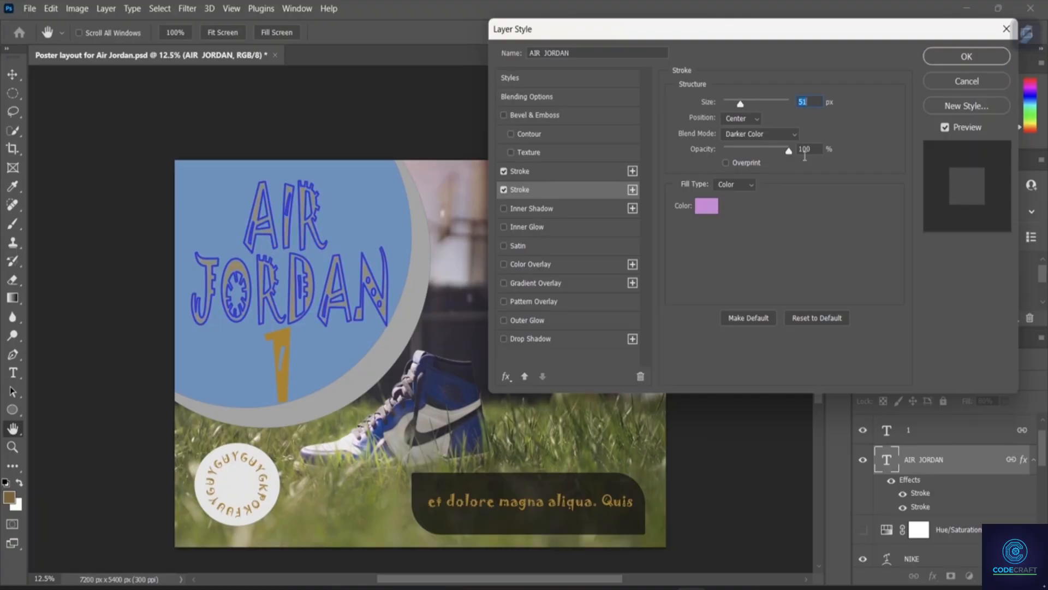
Try reducing the opacity of the upper blue stroke to 45% and then 91%.
{"action": "left_click", "coordinate": [552, 169]}
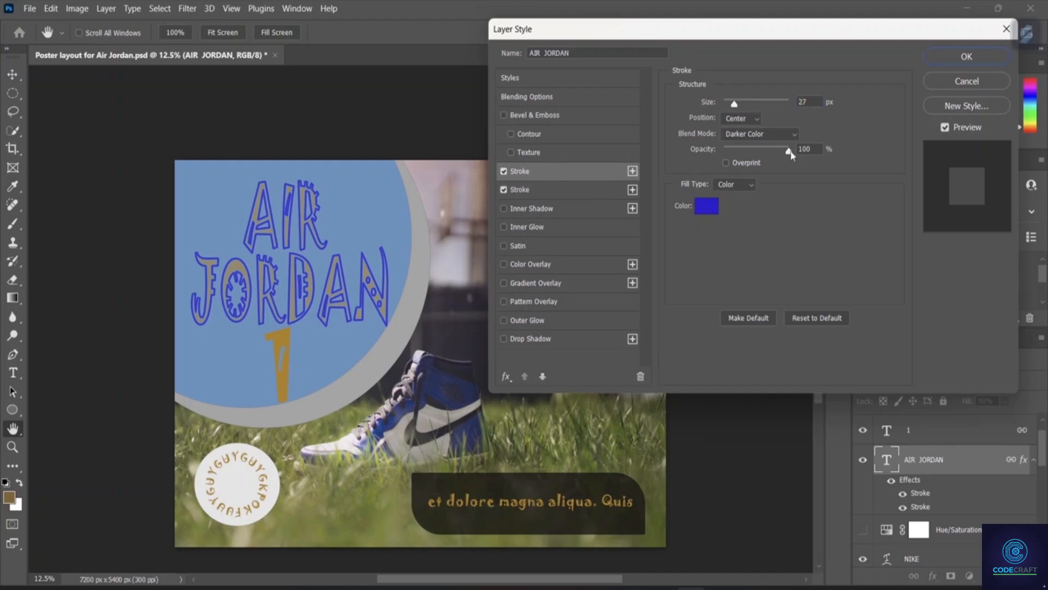
{"action": "left_click_drag", "start_coordinate": [767, 147], "coordinate": [754, 151]}
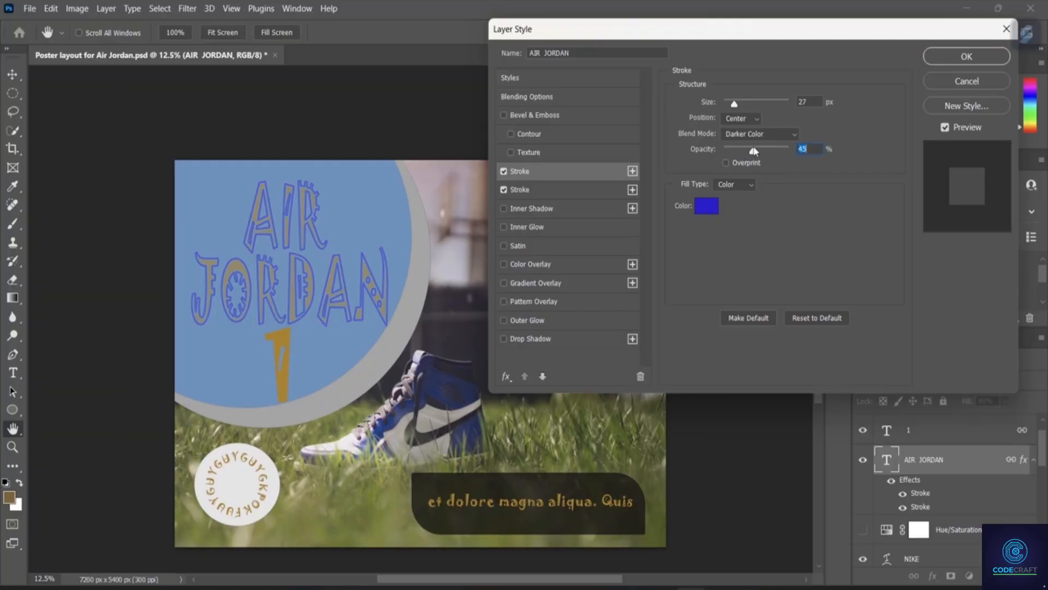
{"action": "left_click", "coordinate": [789, 137]}
{"action": "left_click", "coordinate": [807, 138]}
{"action": "left_click", "coordinate": [769, 148]}
{"action": "left_click", "coordinate": [784, 150]}
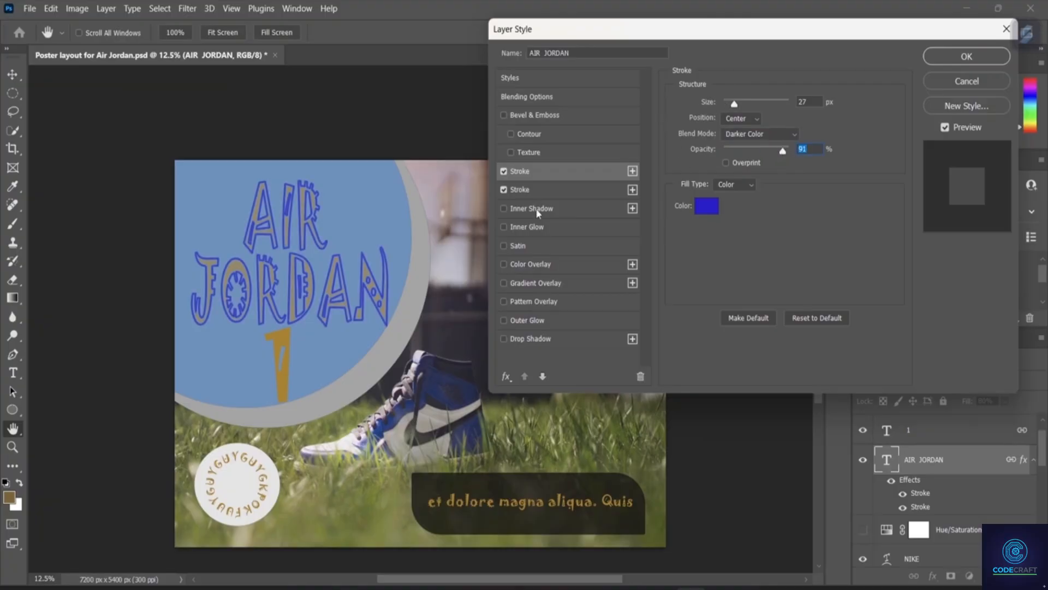
Try changing the lower stroke's color to green #1fe018.
{"action": "left_click", "coordinate": [544, 186]}
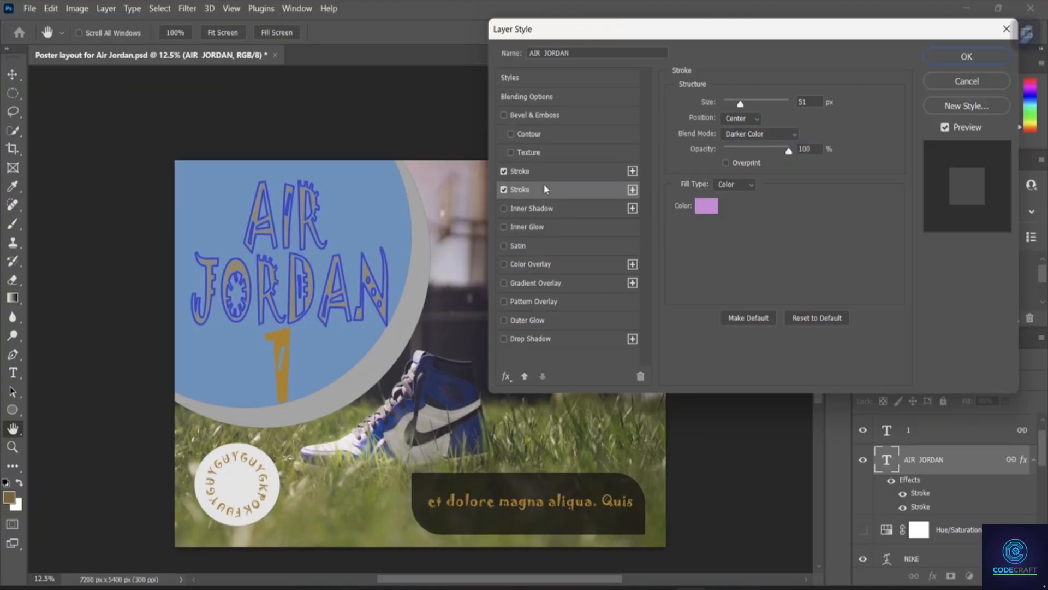
{"action": "left_click", "coordinate": [705, 206]}
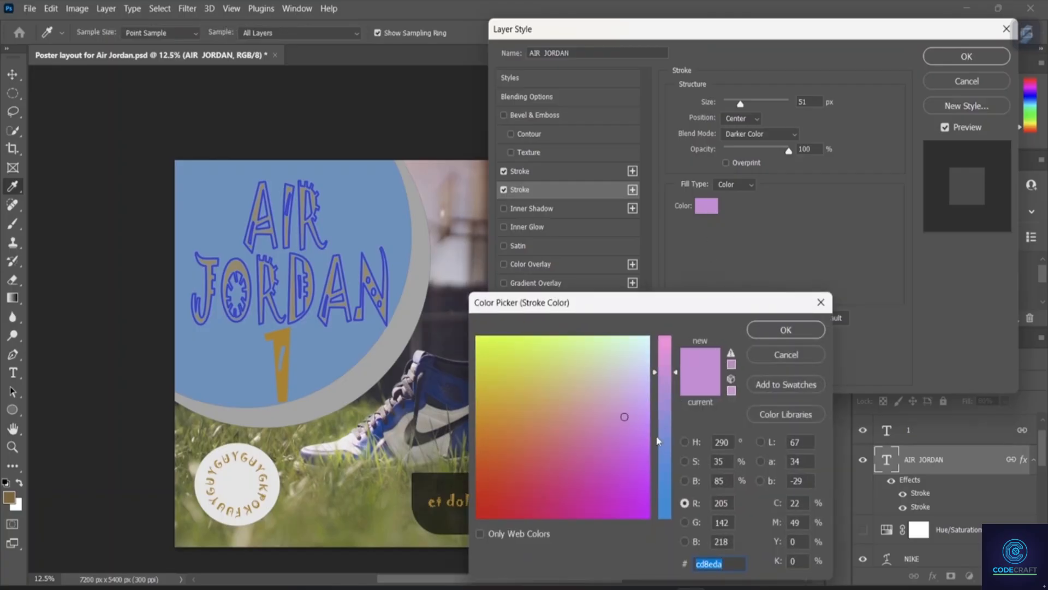
{"action": "left_click", "coordinate": [665, 496]}
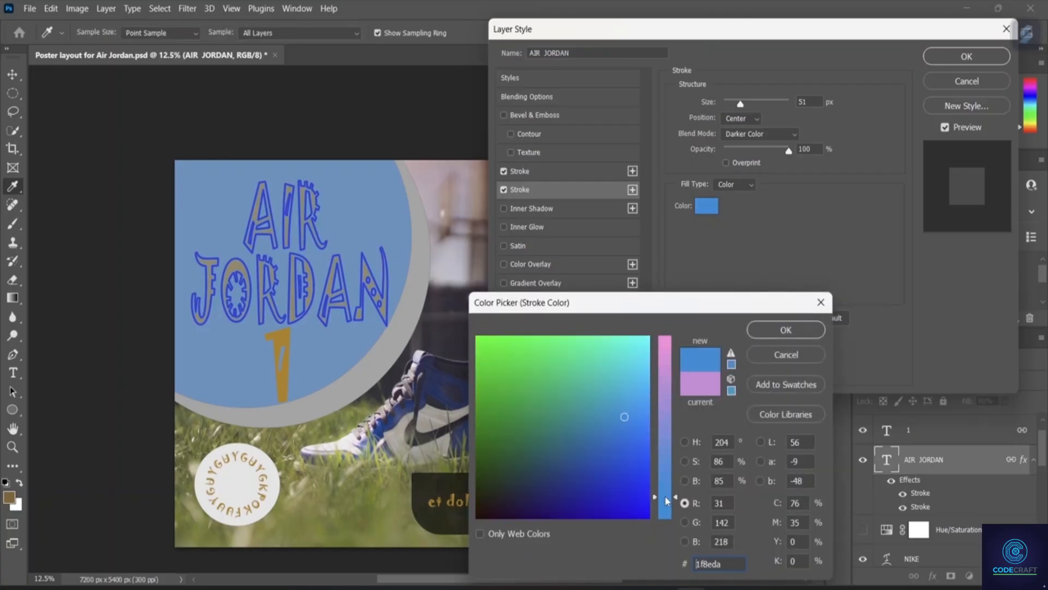
{"action": "left_click", "coordinate": [625, 485]}
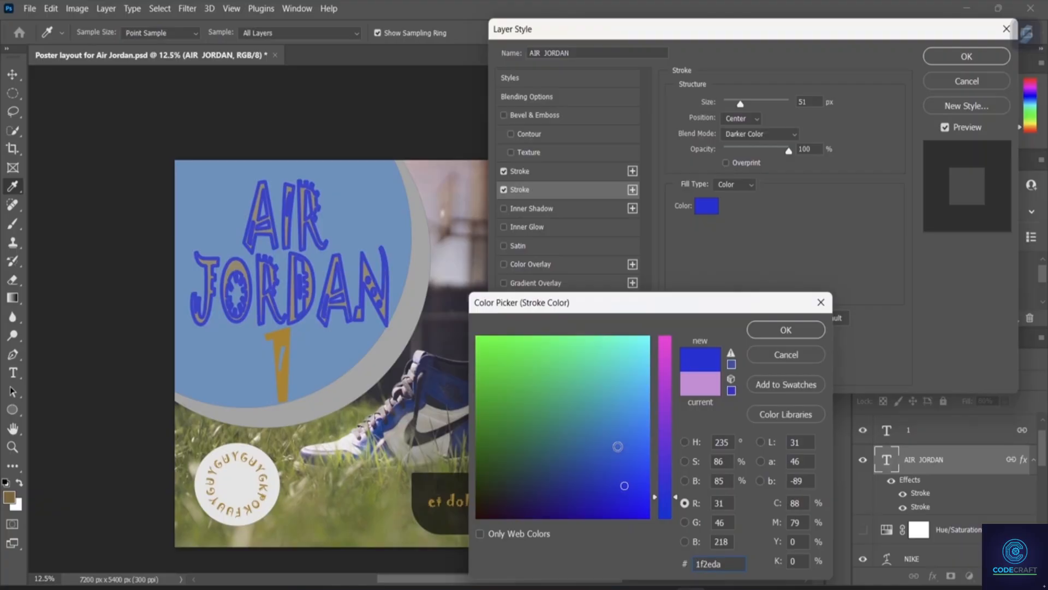
{"action": "left_click", "coordinate": [564, 355]}
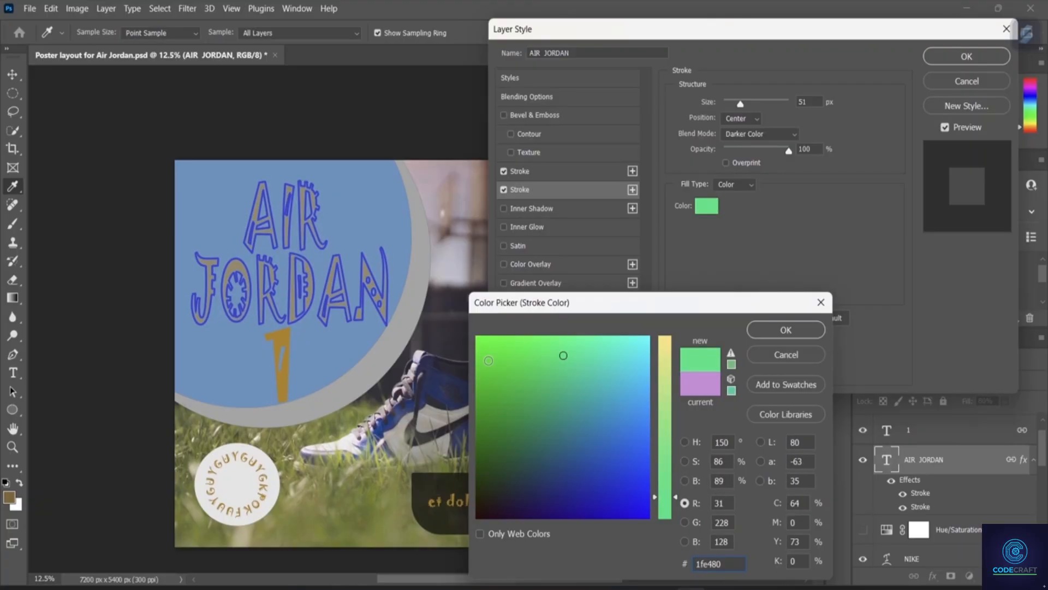
{"action": "left_click", "coordinate": [487, 352]}
{"action": "left_click", "coordinate": [484, 348]}
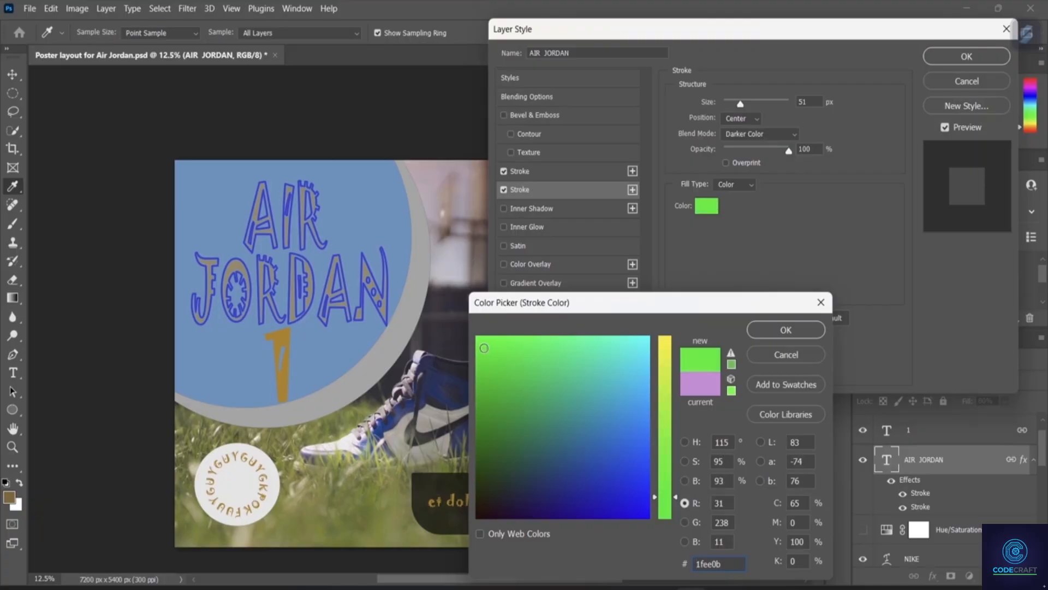
{"action": "left_click", "coordinate": [492, 358]}
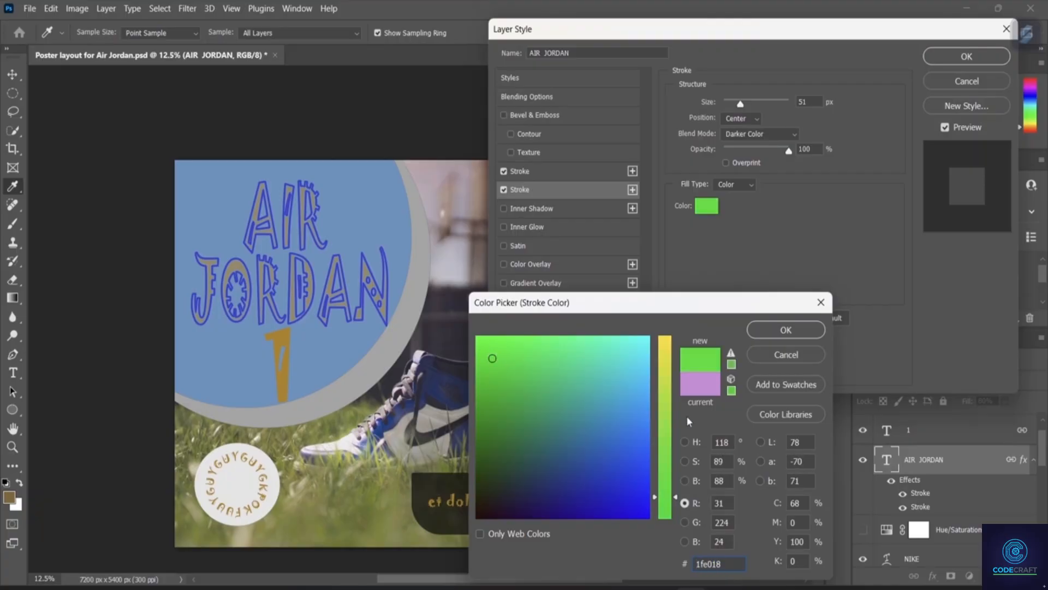
{"action": "left_click", "coordinate": [765, 332]}
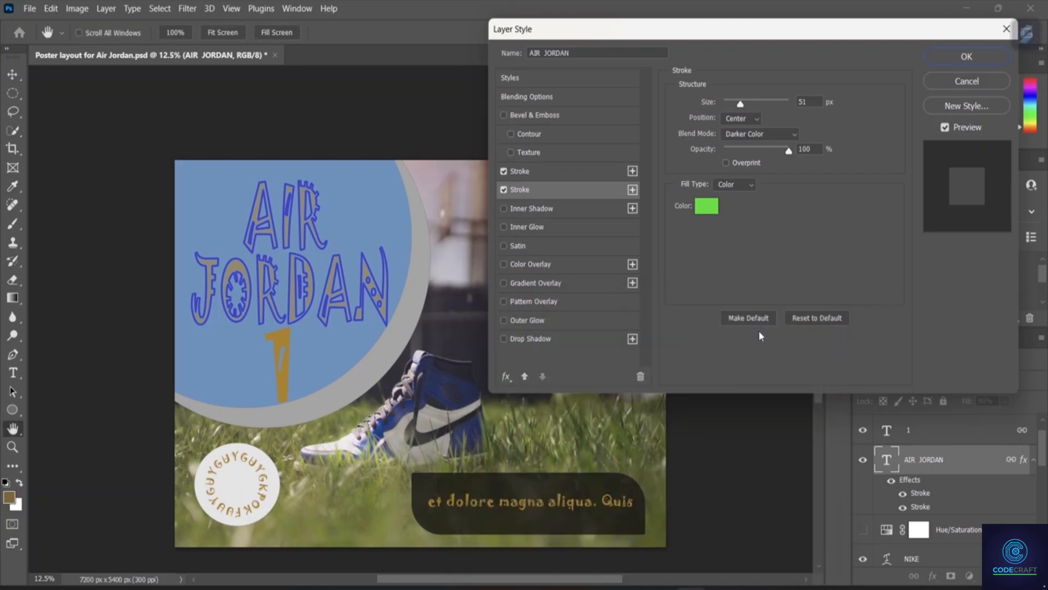
Set the upper blue stroke's opacity back to 100%.
{"action": "left_click", "coordinate": [574, 170]}
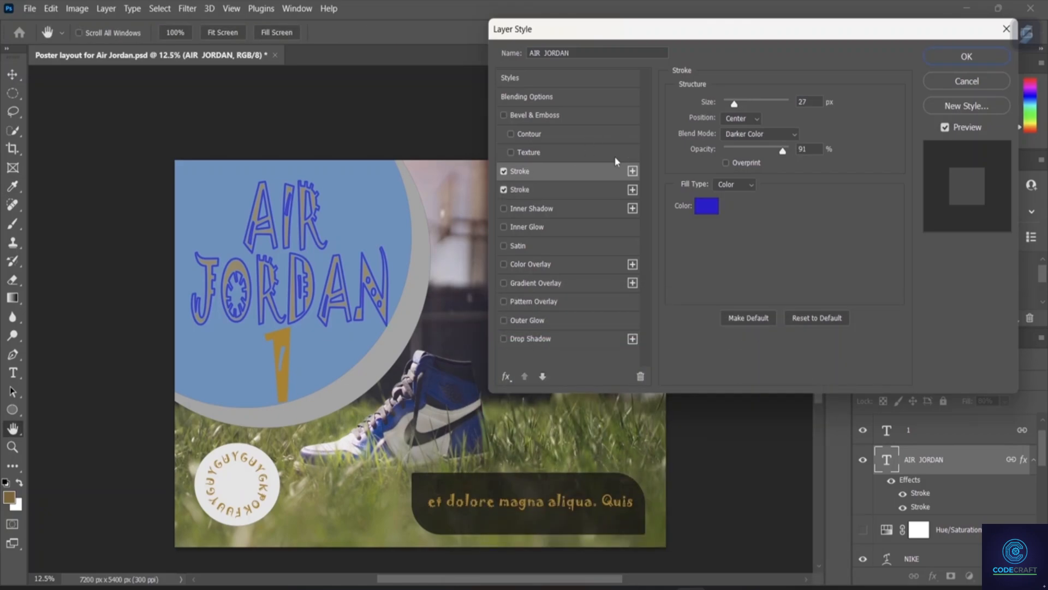
{"action": "mouse_move", "coordinate": [783, 154]}
{"action": "left_mouse_down"}
{"action": "mouse_move", "coordinate": [756, 156]}
{"action": "mouse_move", "coordinate": [811, 157]}
{"action": "left_mouse_up"}
{"action": "left_click", "coordinate": [806, 149]}
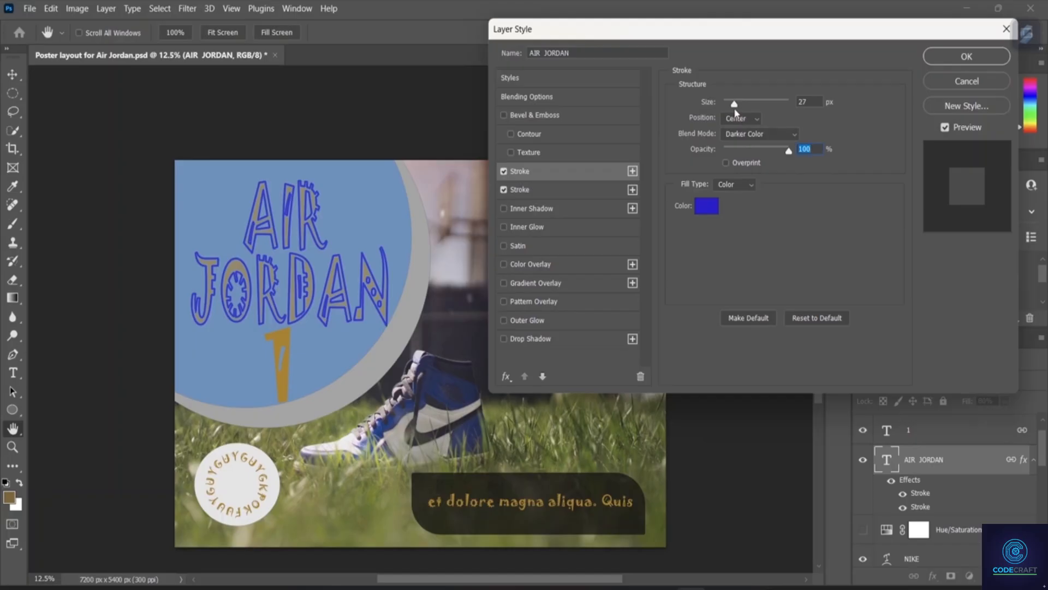
Try a size of 32 px on the lower green stroke, then close the layer style settings without applying the changes.
{"action": "left_click", "coordinate": [566, 191]}
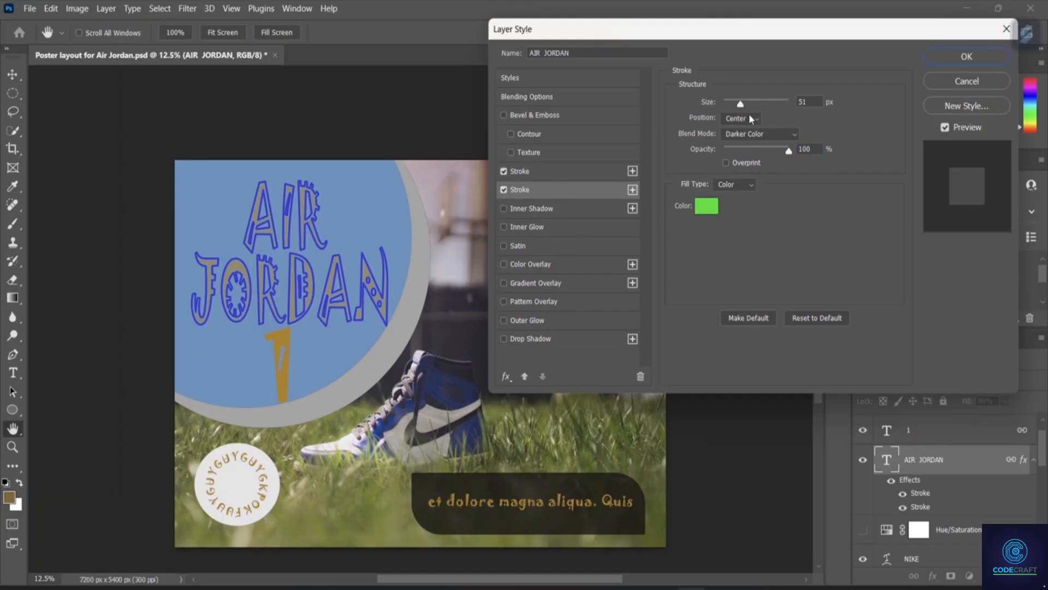
{"action": "mouse_move", "coordinate": [740, 103]}
{"action": "left_mouse_down"}
{"action": "mouse_move", "coordinate": [751, 107]}
{"action": "mouse_move", "coordinate": [736, 104]}
{"action": "left_mouse_up"}
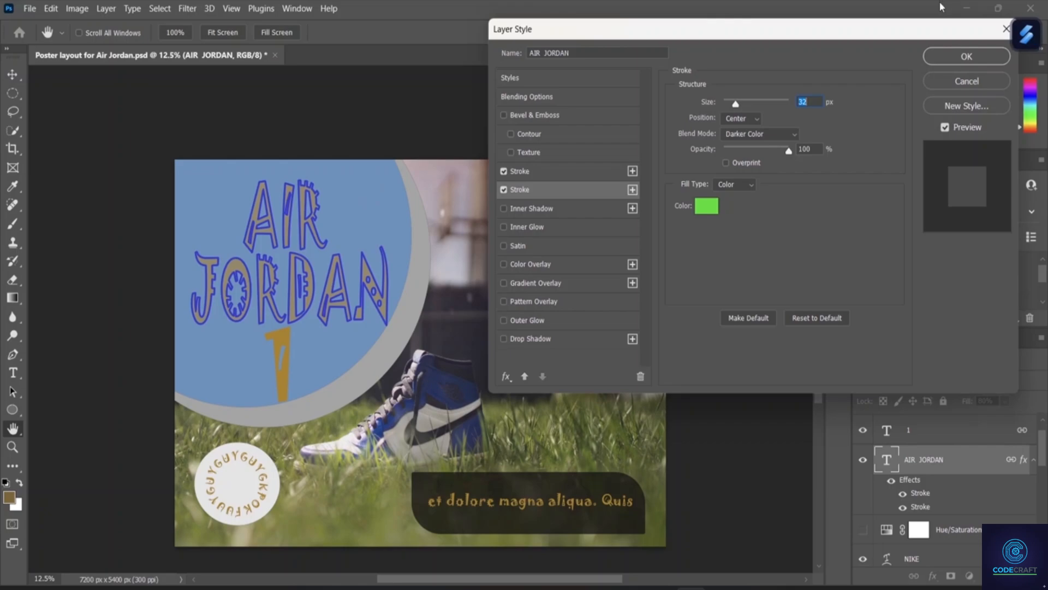
{"action": "left_click", "coordinate": [1003, 28]}
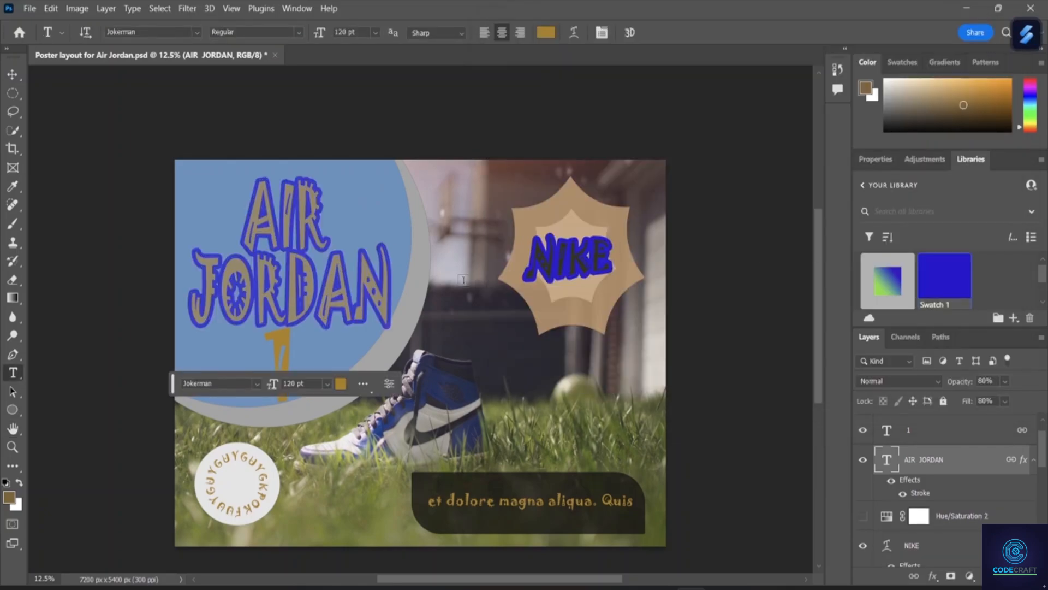
{"action": "scroll", "coordinate": [950, 506], "scroll_direction": "down", "scroll_amount": 5}
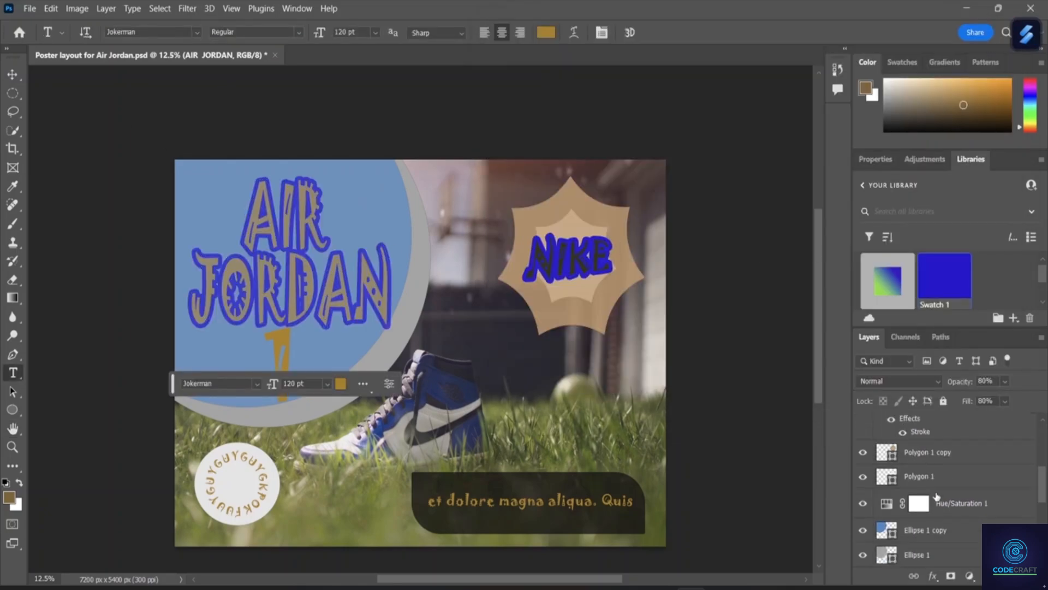
Move the large blue circle off the AIR JORDAN text so it sits behind the NIKE badge, then deselect it.
{"action": "left_click", "coordinate": [12, 74]}
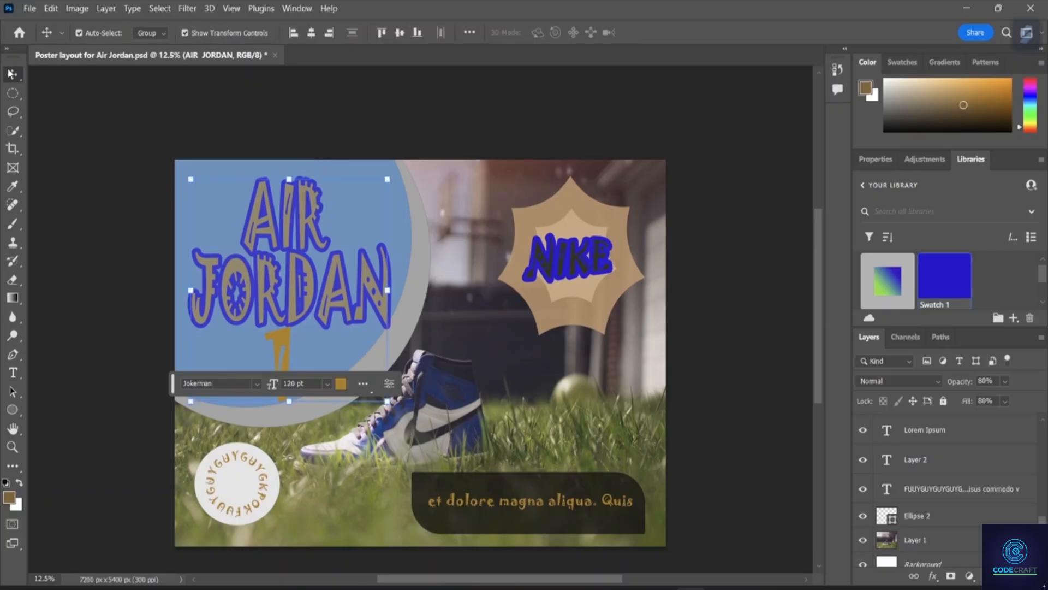
{"action": "left_click", "coordinate": [399, 218]}
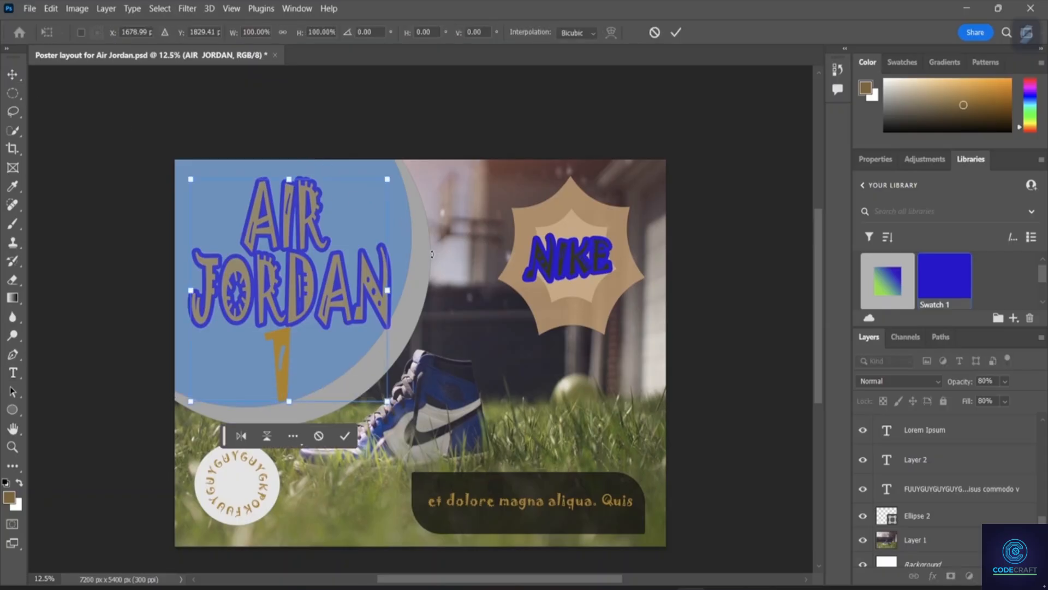
{"action": "scroll", "coordinate": [908, 493], "scroll_direction": "down", "scroll_amount": 1}
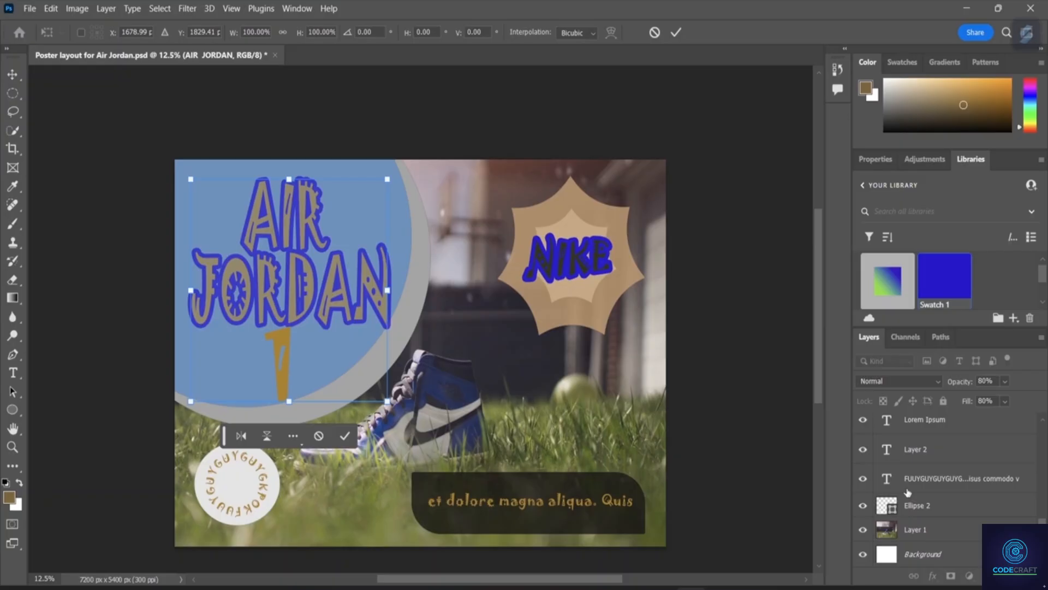
{"action": "left_click", "coordinate": [944, 505]}
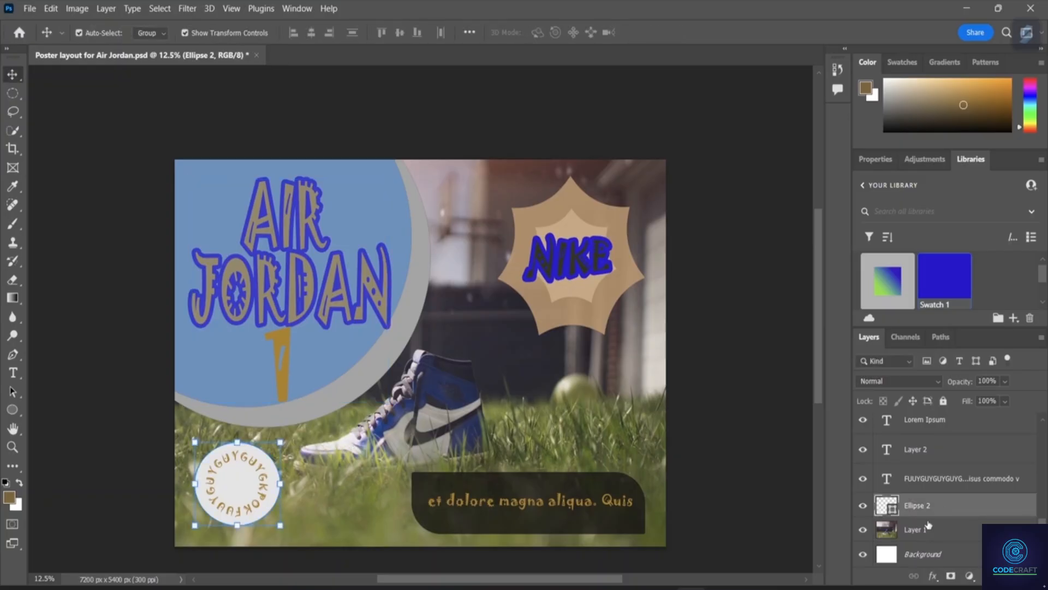
{"action": "scroll", "coordinate": [944, 492], "scroll_direction": "up", "scroll_amount": 5}
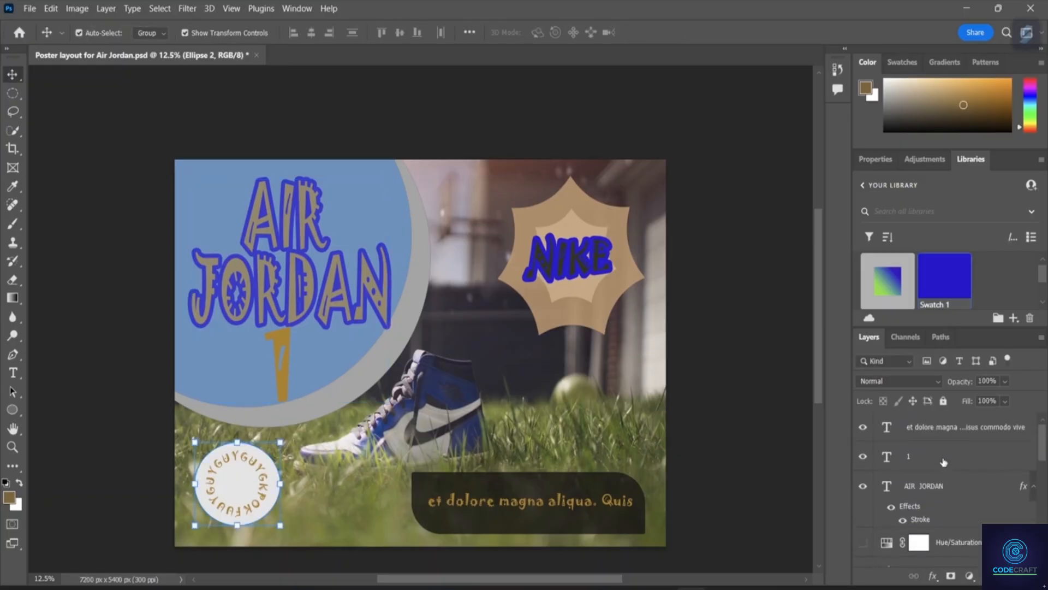
{"action": "scroll", "coordinate": [945, 480], "scroll_direction": "down", "scroll_amount": 3}
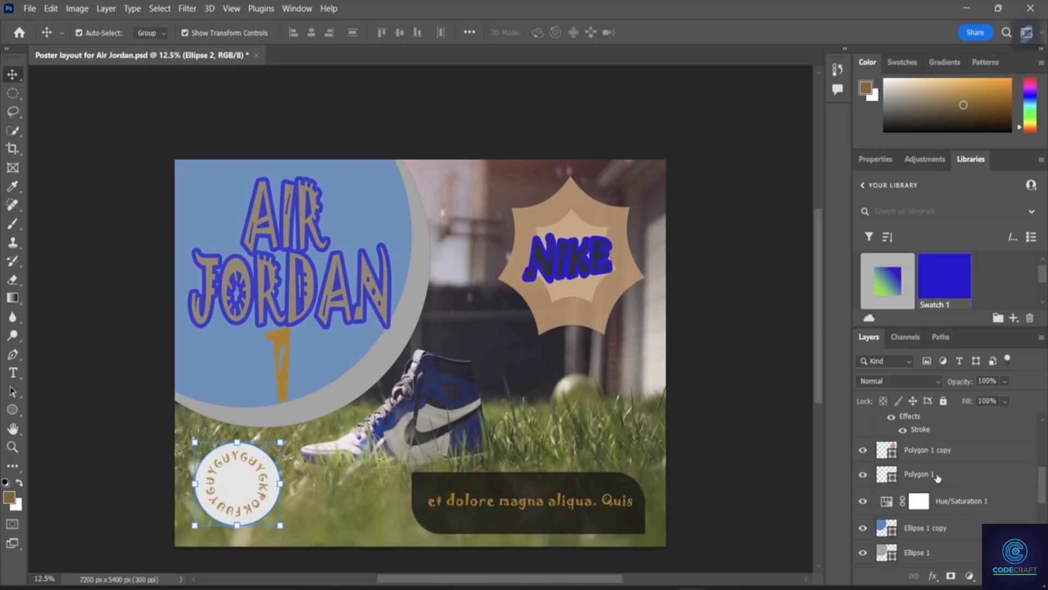
{"action": "left_click", "coordinate": [924, 553]}
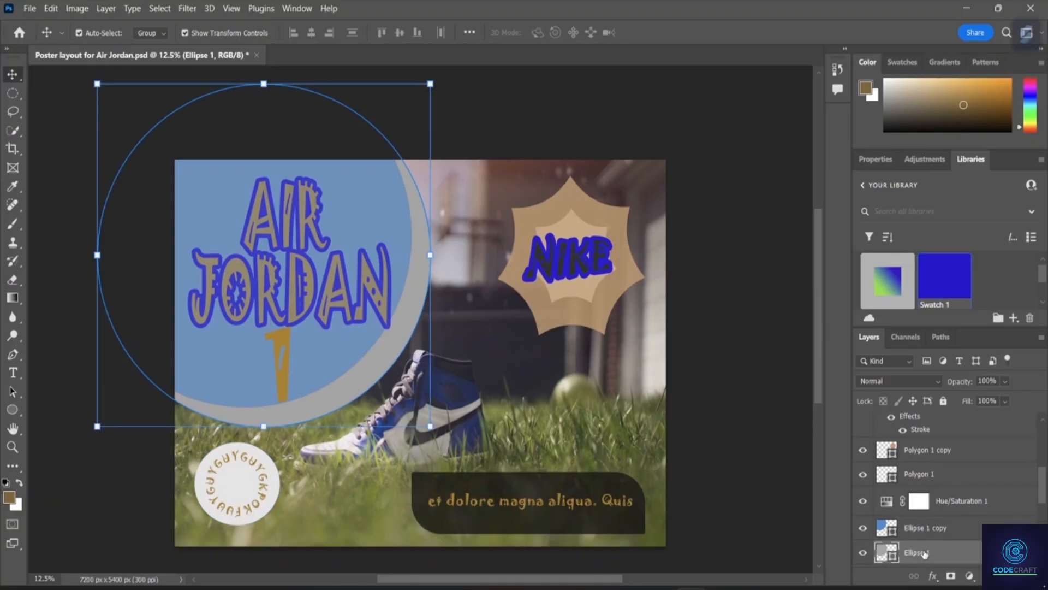
{"action": "left_click_drag", "start_coordinate": [359, 180], "coordinate": [658, 171]}
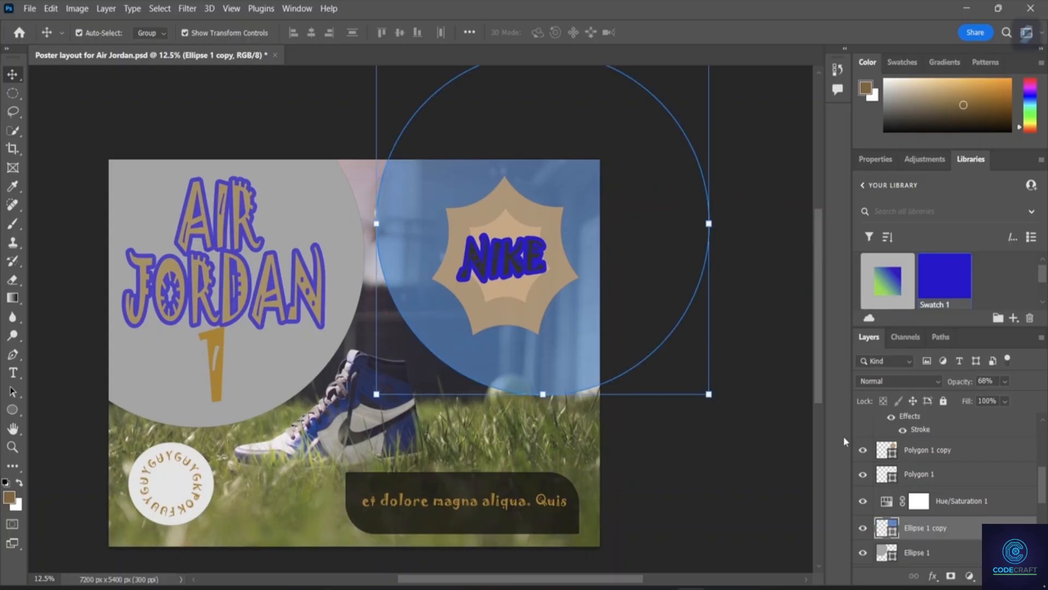
{"action": "left_click", "coordinate": [791, 469]}
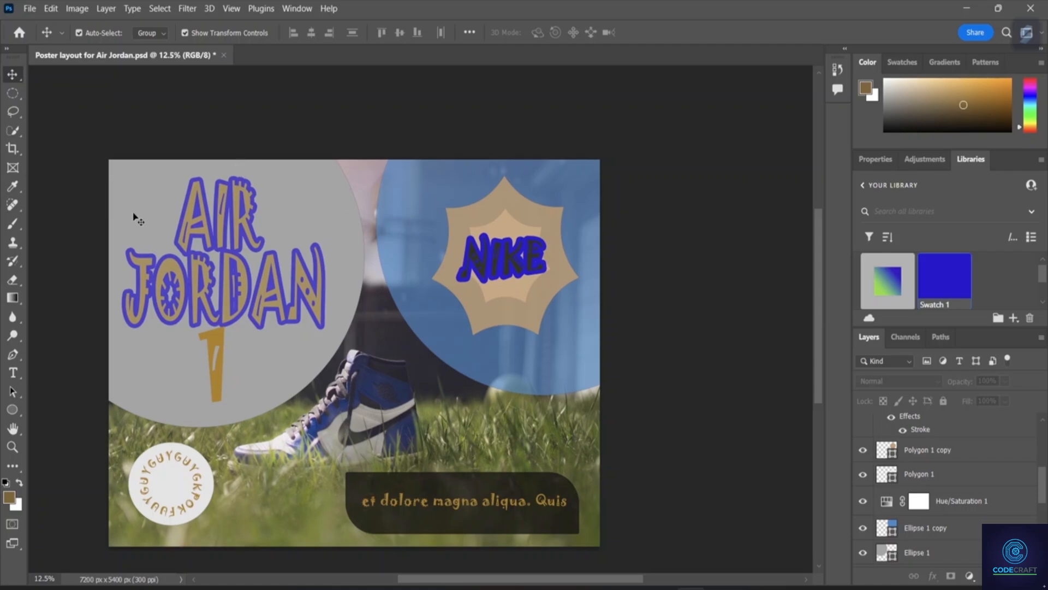
Open the stroke settings of the AIR JORDAN text layer and add a second stroke.
{"action": "scroll", "coordinate": [928, 492], "scroll_direction": "up", "scroll_amount": 3}
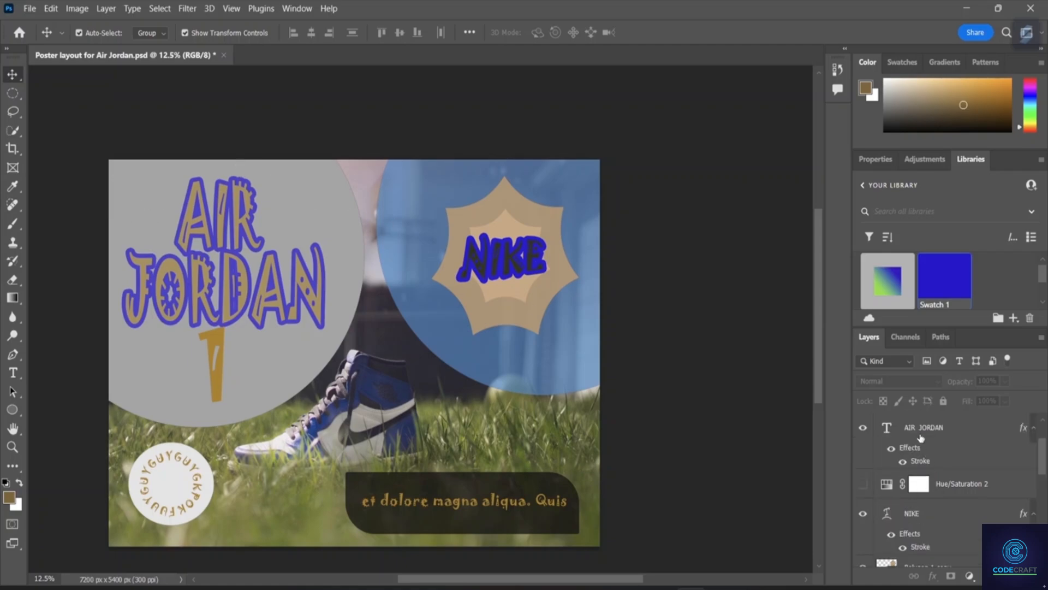
{"action": "left_click", "coordinate": [922, 431]}
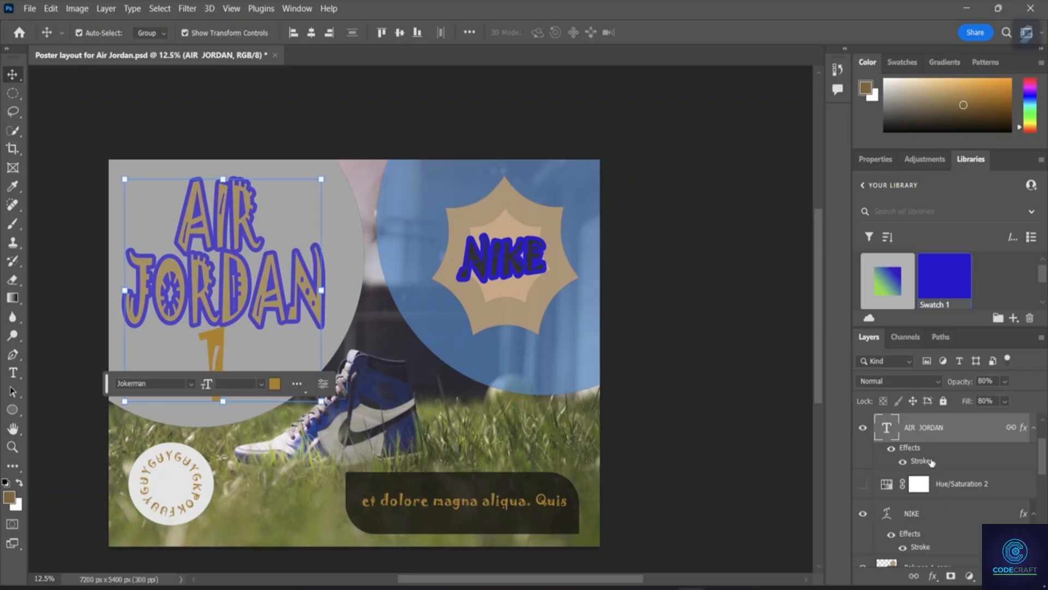
{"action": "double_click", "coordinate": [920, 461]}
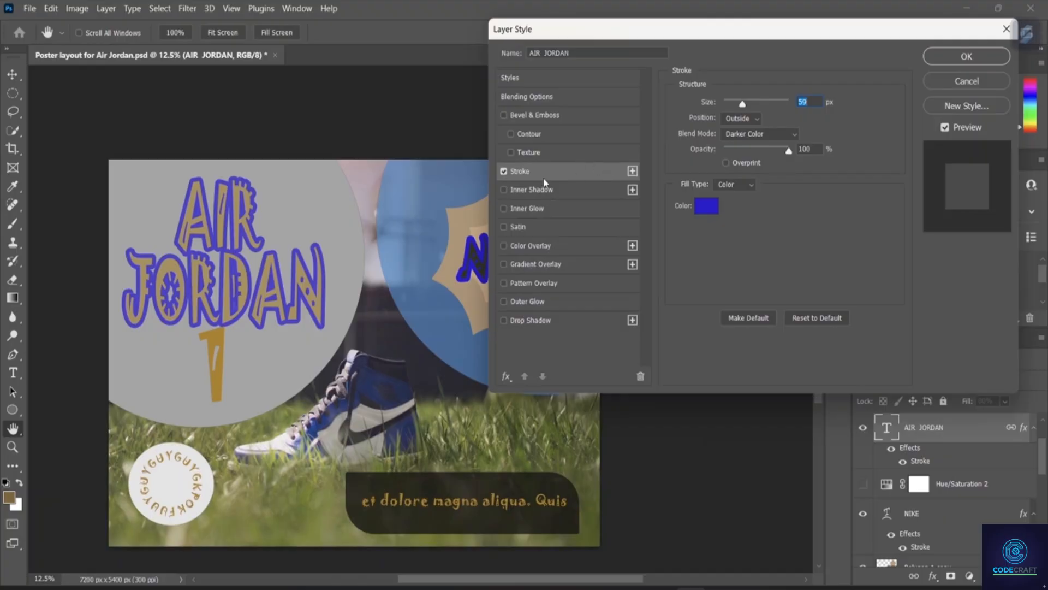
{"action": "left_click", "coordinate": [632, 171]}
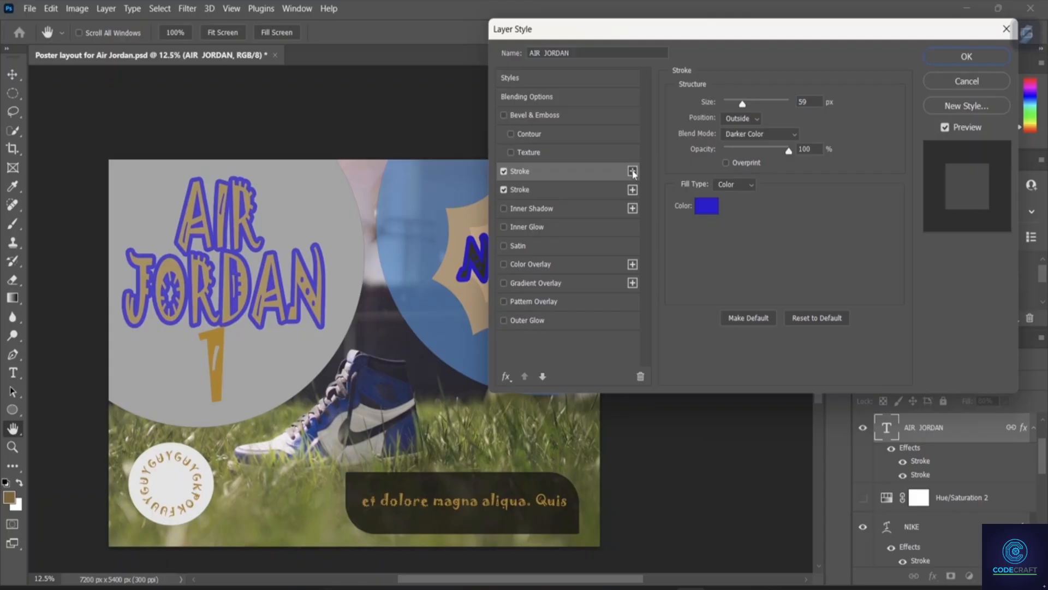
Set the lower stroke's color to green #27e430 and enlarge it to about 125 px.
{"action": "left_click", "coordinate": [556, 189]}
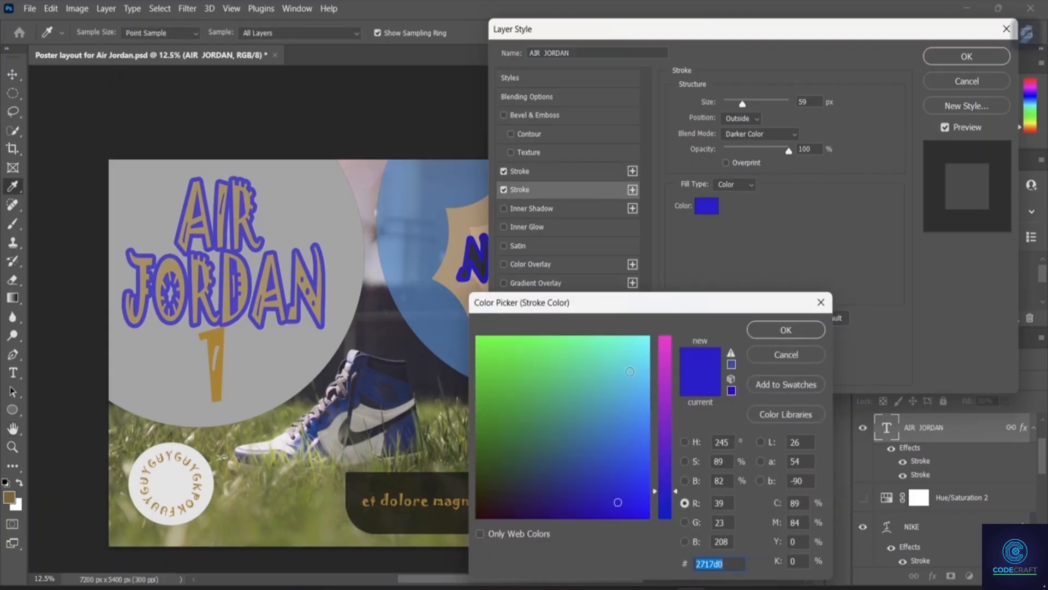
{"action": "left_click", "coordinate": [541, 368]}
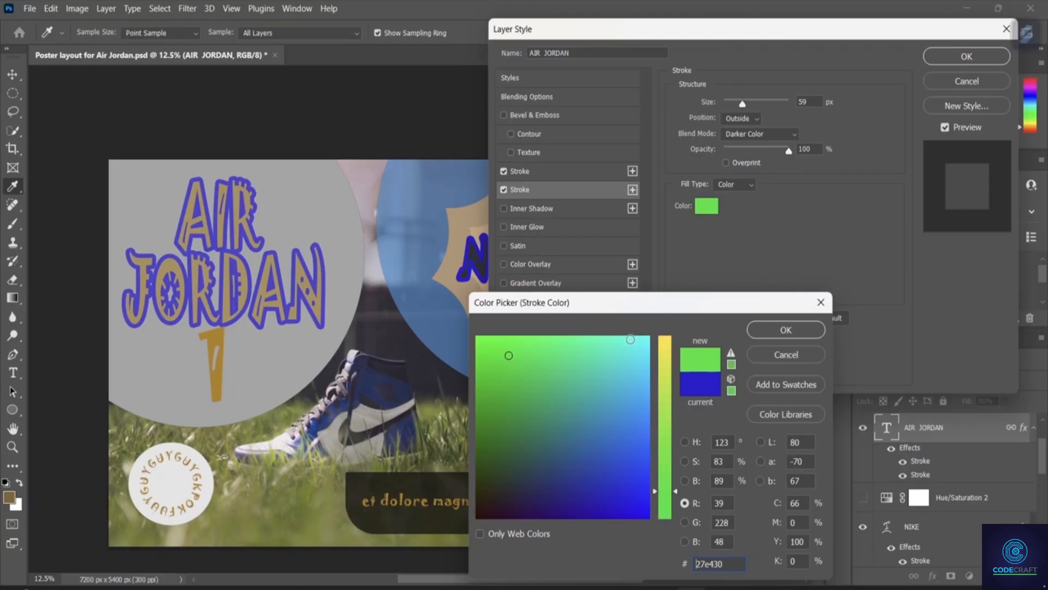
{"action": "left_click", "coordinate": [786, 330]}
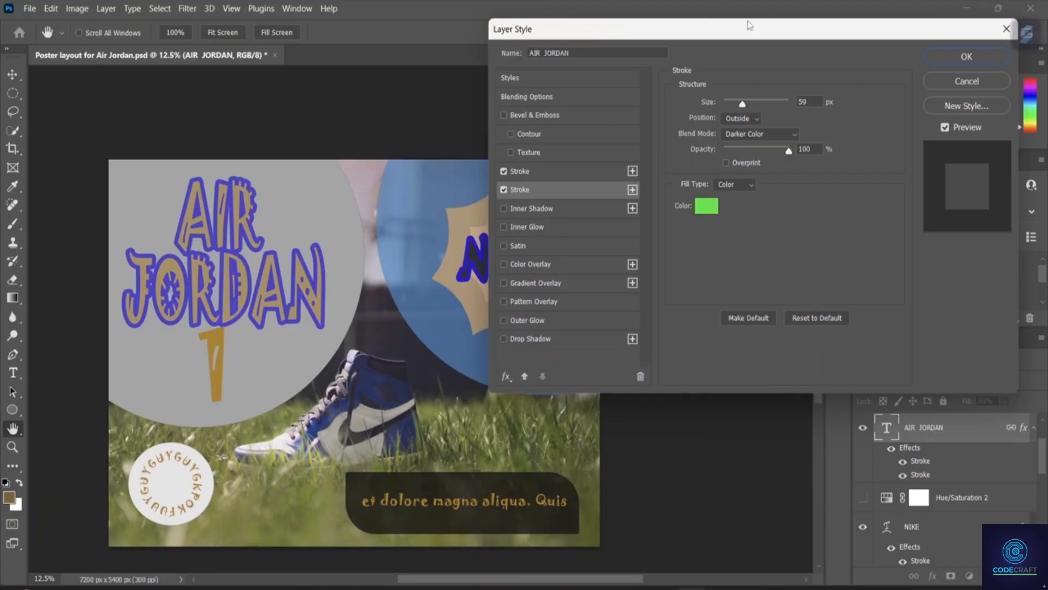
{"action": "left_click_drag", "start_coordinate": [752, 104], "coordinate": [759, 104]}
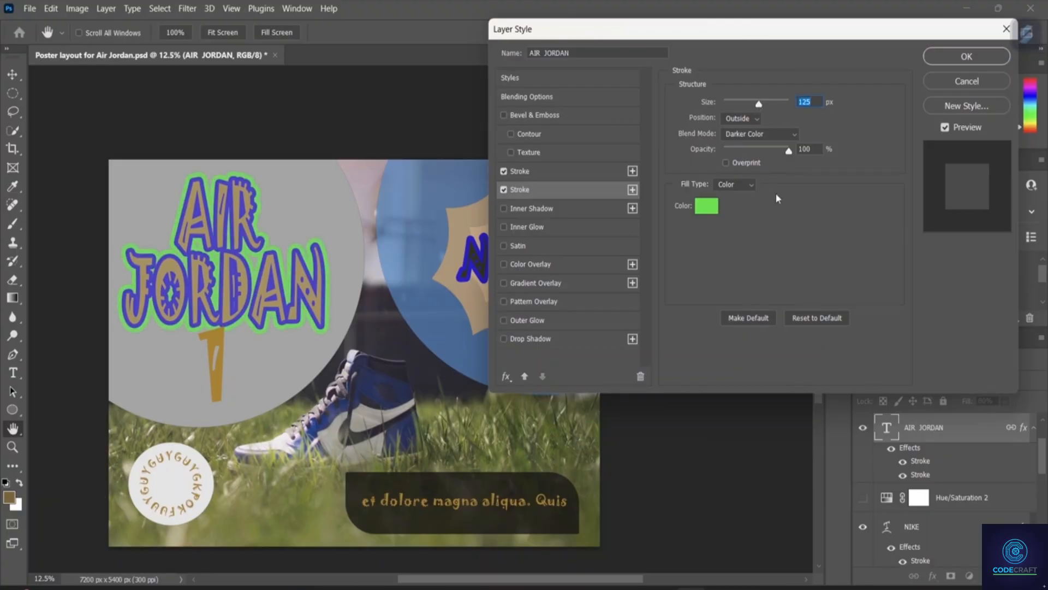
{"action": "key", "text": "Up"}
Reduce the upper blue stroke's opacity to 73% and change its fill type to Gradient.
{"action": "left_click", "coordinate": [550, 170]}
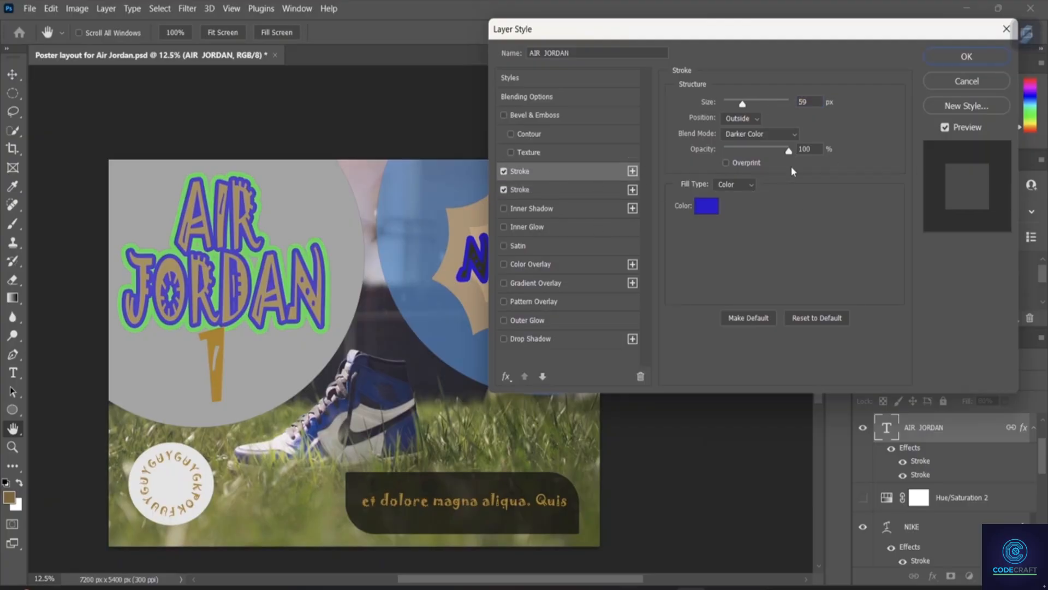
{"action": "mouse_move", "coordinate": [790, 156]}
{"action": "left_mouse_down"}
{"action": "mouse_move", "coordinate": [760, 155]}
{"action": "mouse_move", "coordinate": [773, 158]}
{"action": "left_mouse_up"}
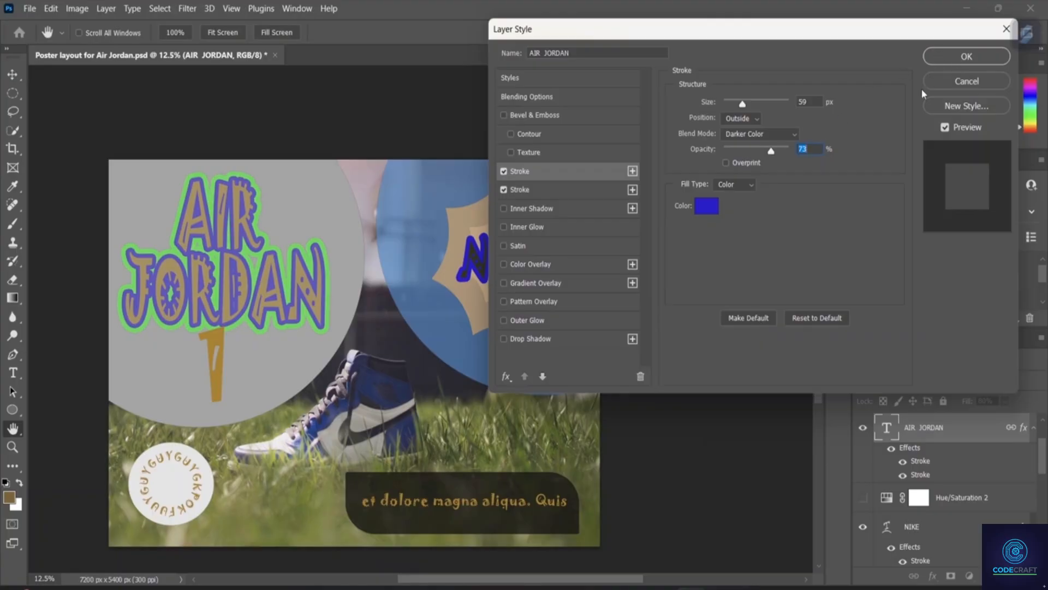
{"action": "left_click", "coordinate": [750, 189]}
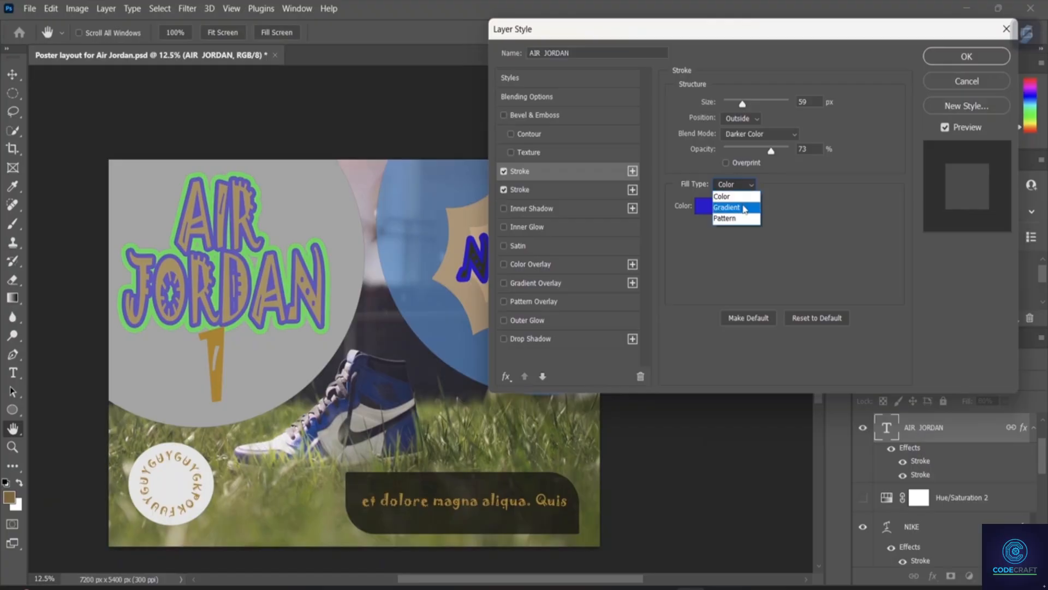
{"action": "left_click", "coordinate": [745, 209]}
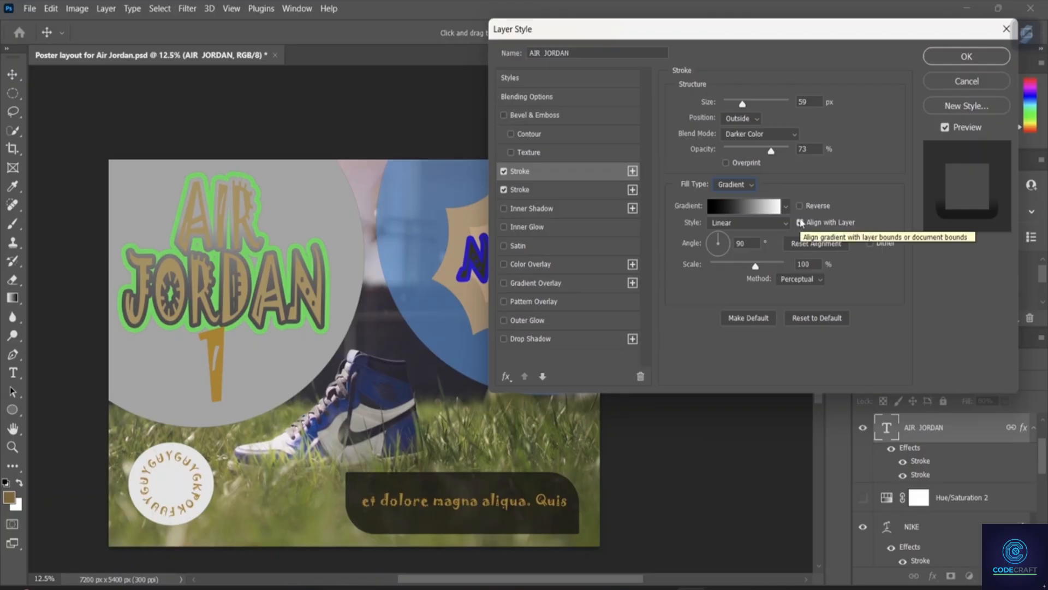
Try several presets from the Blues gradient group on the upper stroke, ending with Blue_05.
{"action": "left_click", "coordinate": [787, 206]}
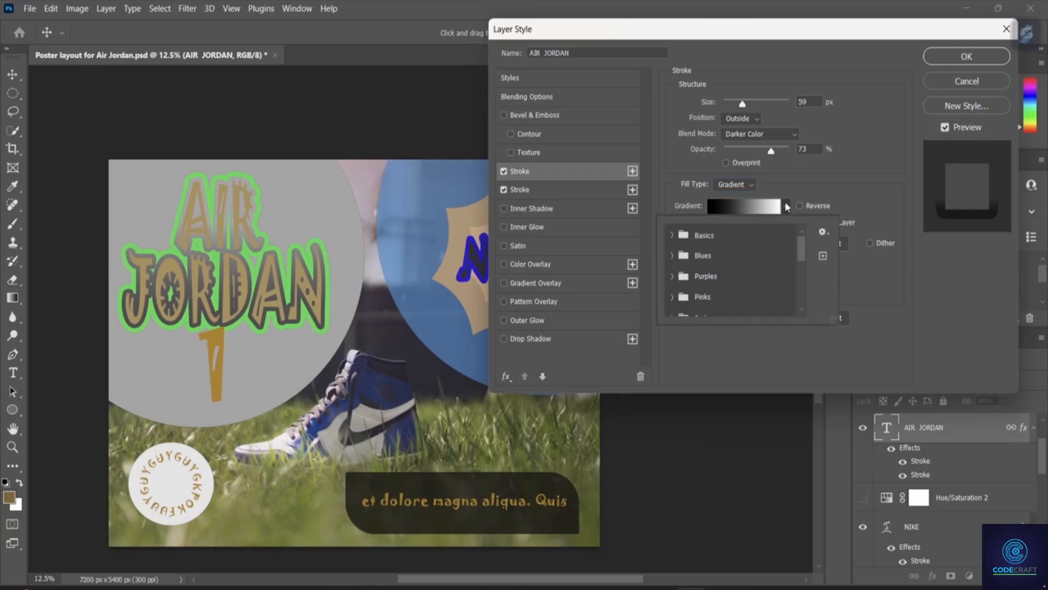
{"action": "left_click", "coordinate": [673, 256]}
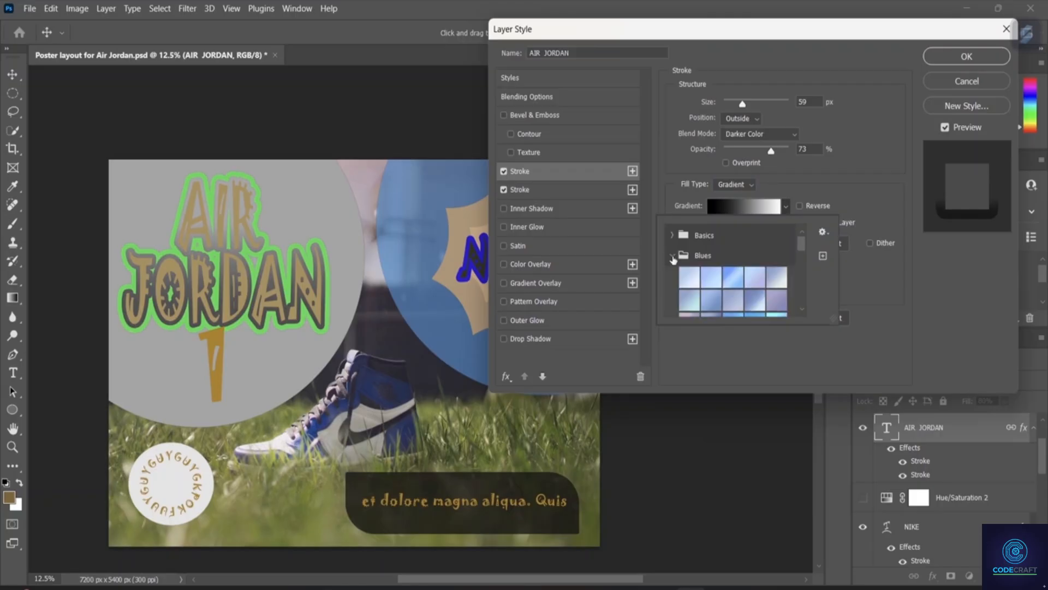
{"action": "left_click", "coordinate": [708, 299]}
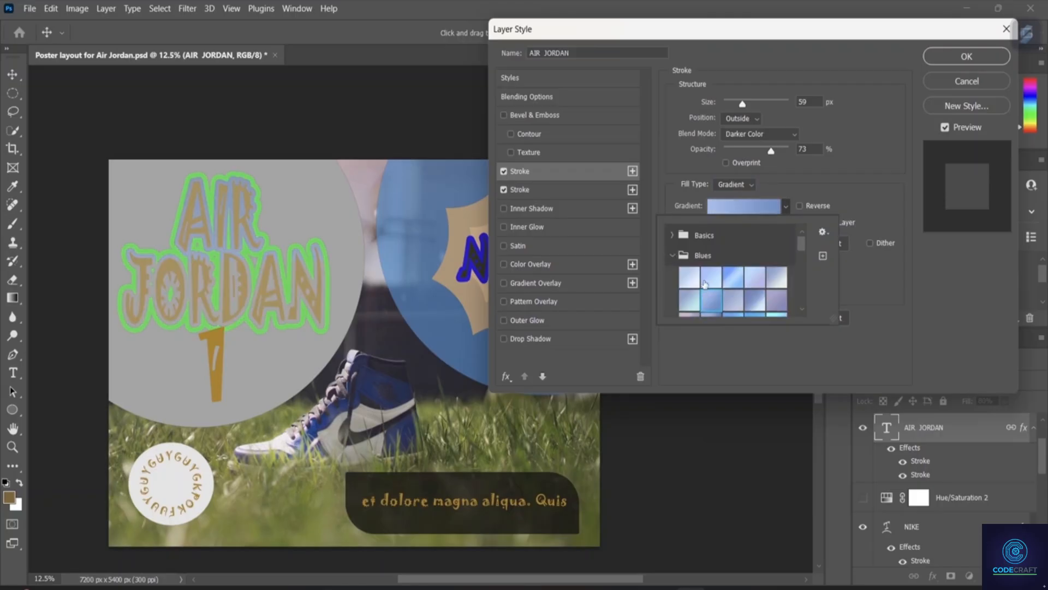
{"action": "left_click", "coordinate": [710, 276]}
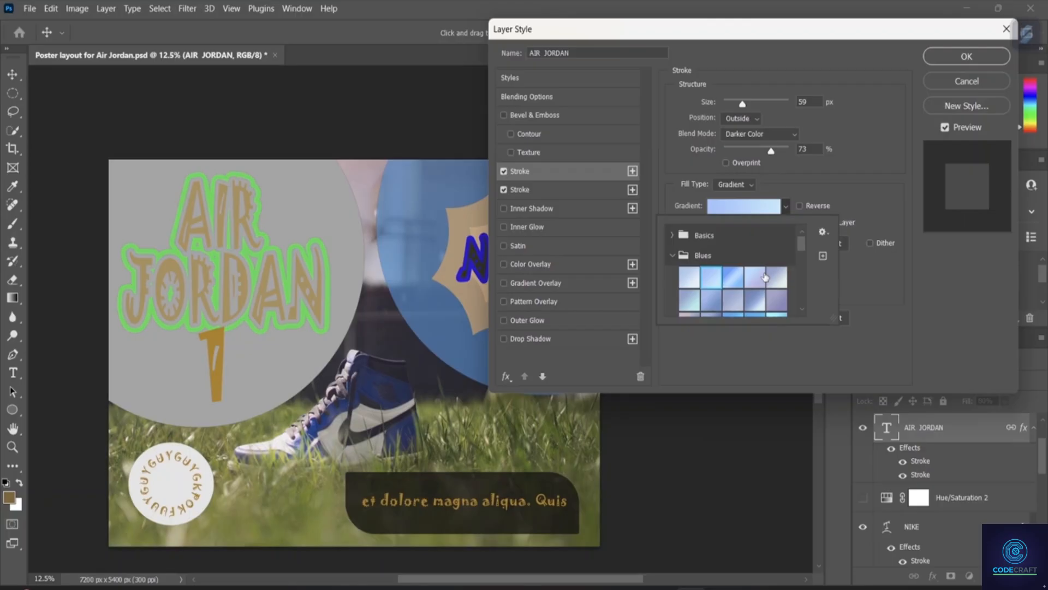
{"action": "left_click", "coordinate": [758, 277]}
{"action": "left_click", "coordinate": [778, 279]}
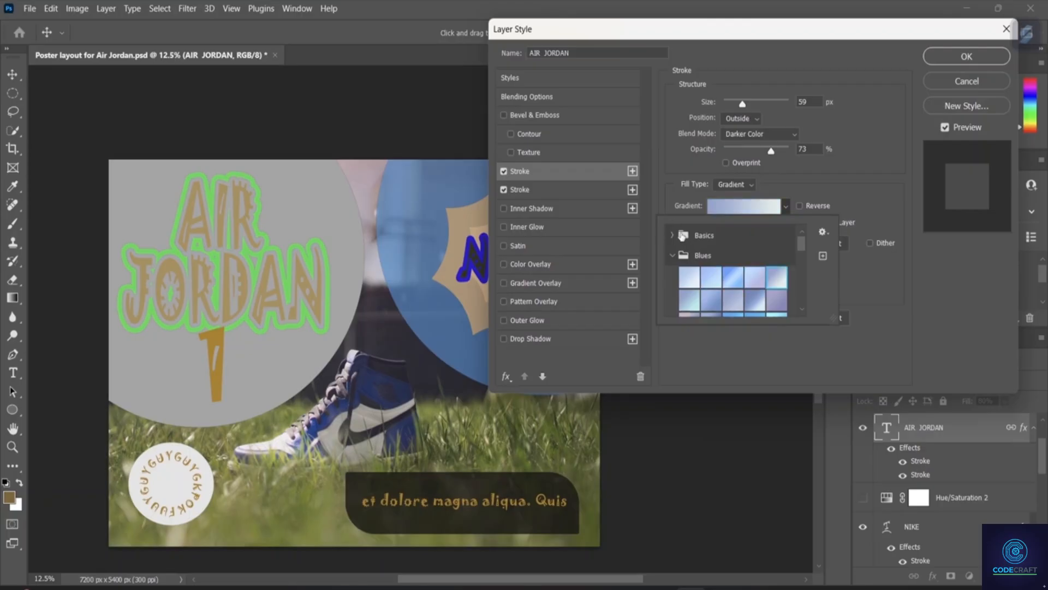
{"action": "left_click", "coordinate": [682, 234]}
Edit the upper stroke's gradient and set its starting color stop to light green #93e0b9.
{"action": "left_click", "coordinate": [725, 208]}
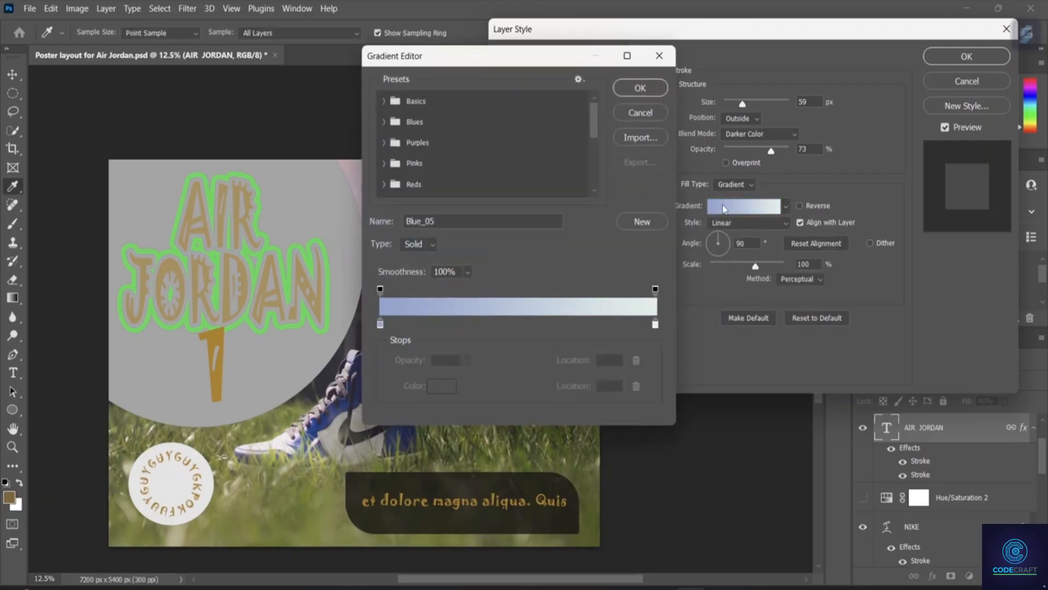
{"action": "left_click", "coordinate": [380, 324]}
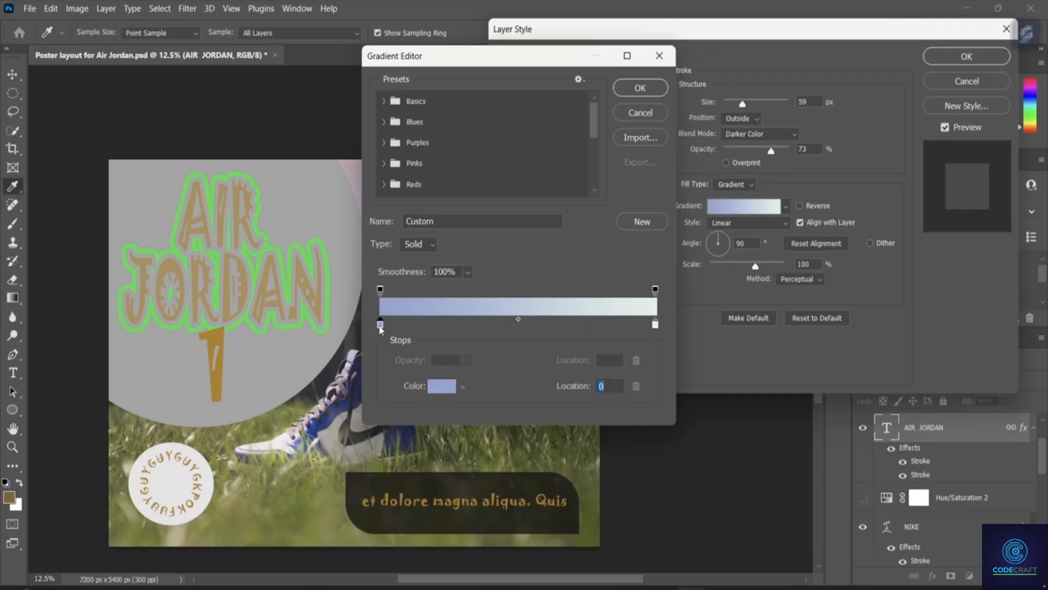
{"action": "double_click", "coordinate": [380, 325]}
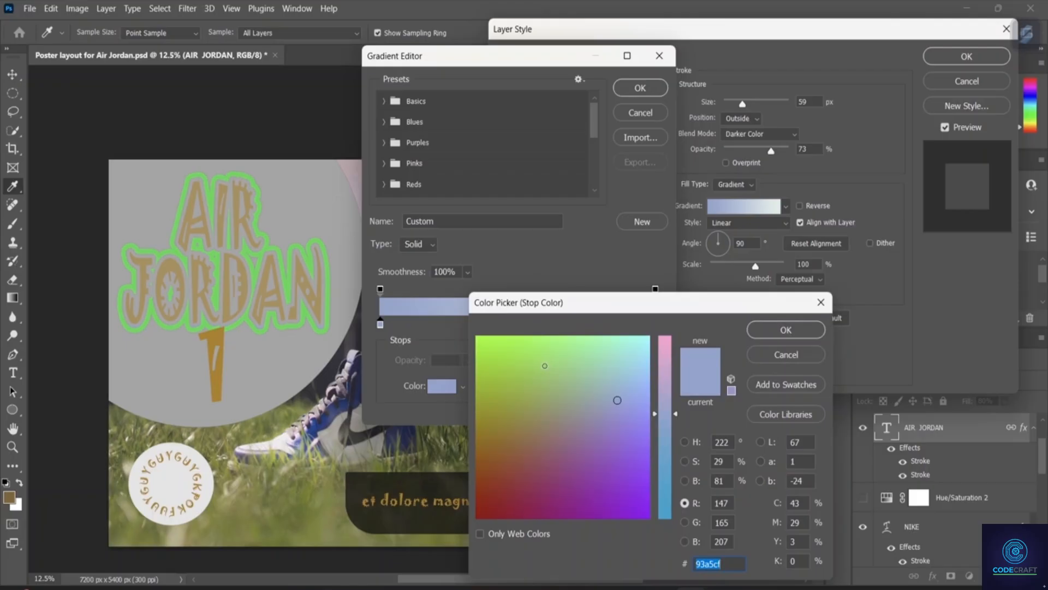
{"action": "left_click", "coordinate": [544, 365]}
{"action": "left_click", "coordinate": [526, 465]}
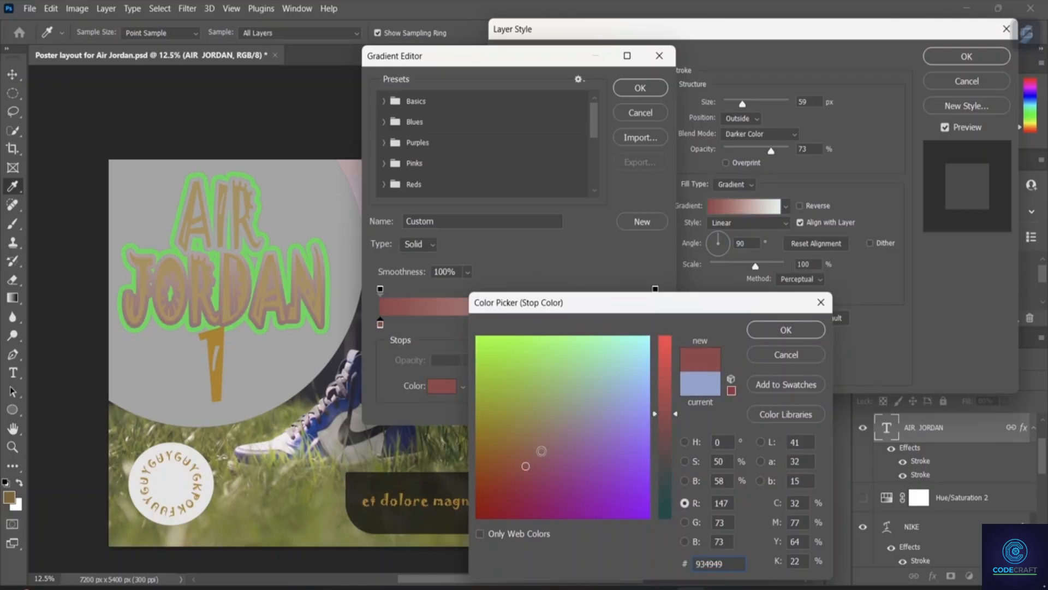
{"action": "left_click", "coordinate": [602, 358]}
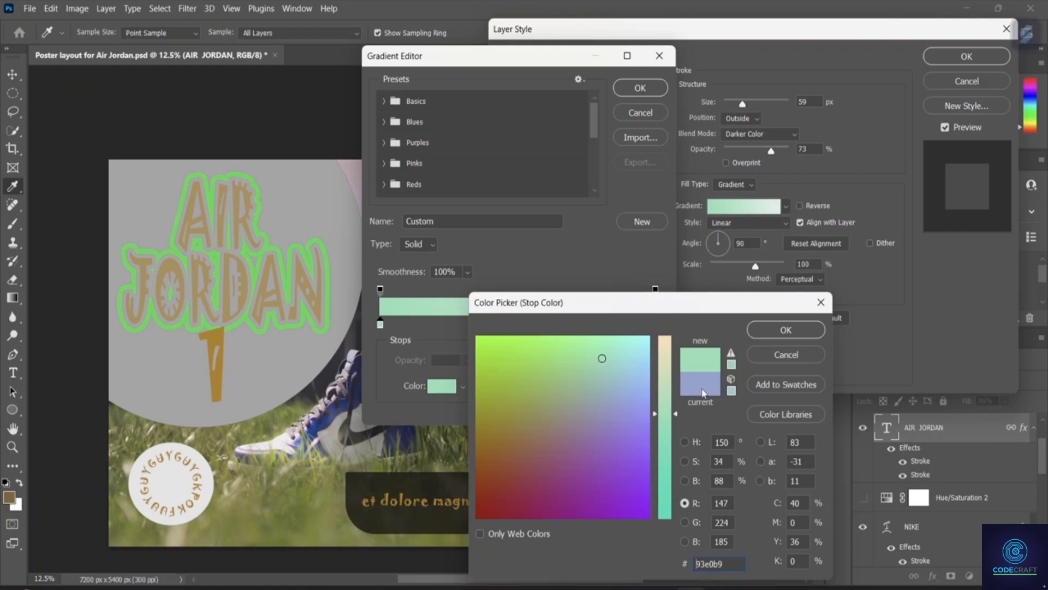
{"action": "left_click", "coordinate": [762, 334]}
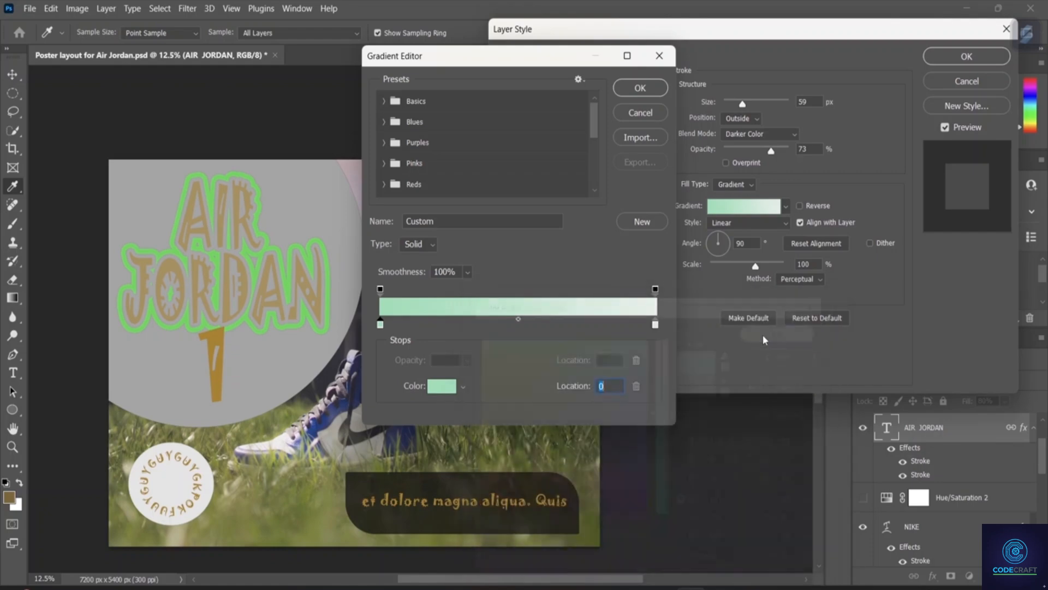
Set the gradient's ending color stop to pink #e4a0da.
{"action": "double_click", "coordinate": [655, 324]}
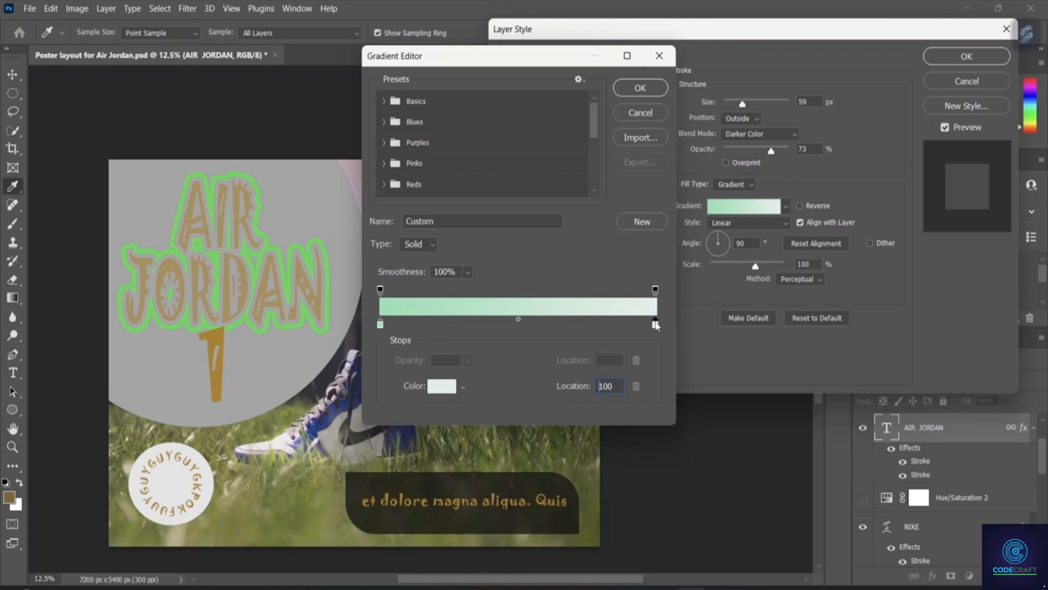
{"action": "left_click", "coordinate": [625, 404]}
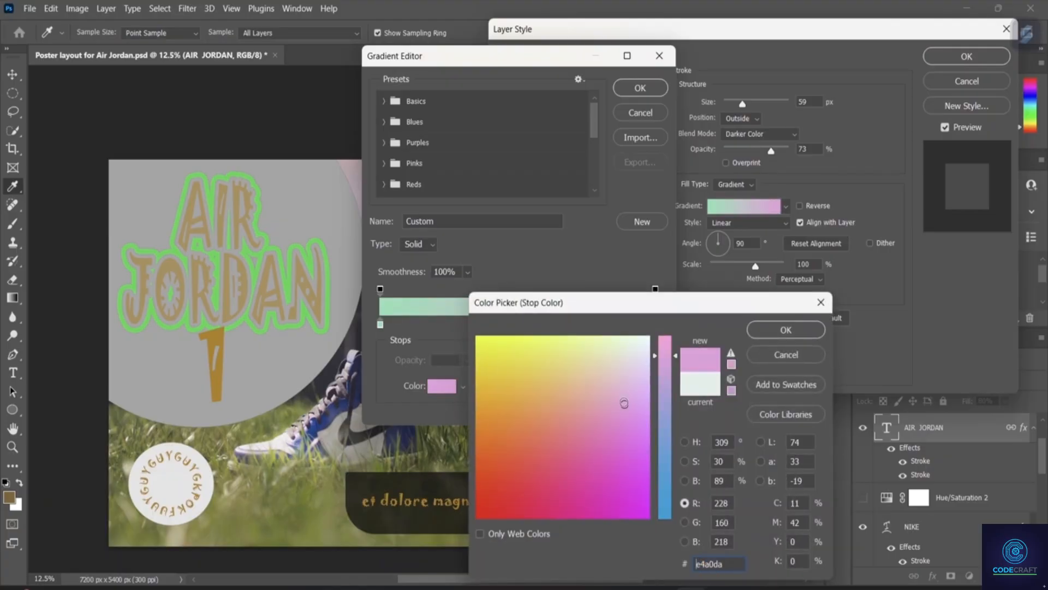
{"action": "left_click", "coordinate": [779, 328]}
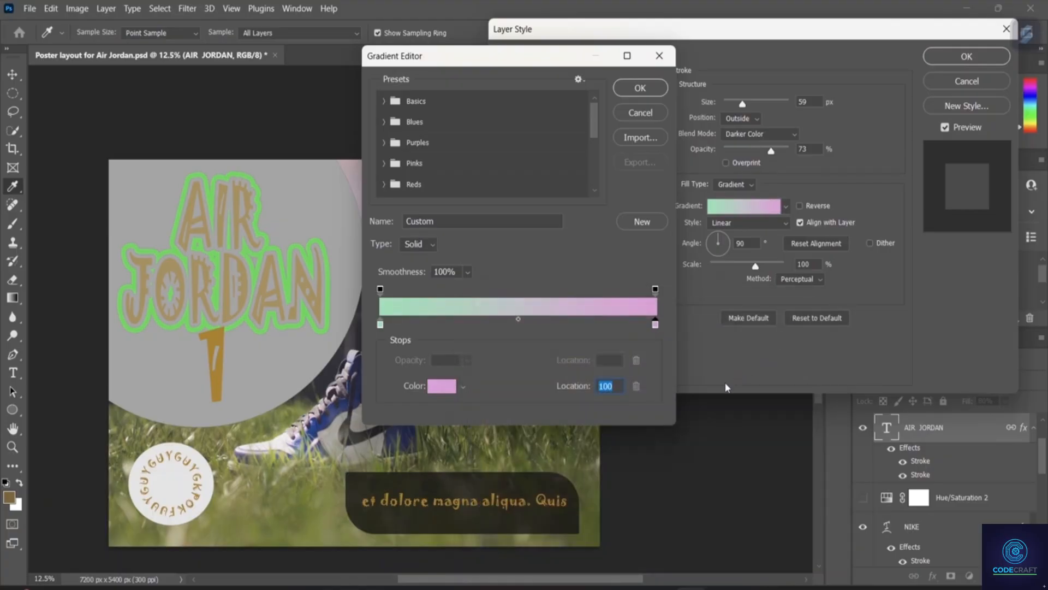
Accept the custom gradient, set the upper stroke's gradient angle to -130° and scale to 98%, and reverse it.
{"action": "left_click", "coordinate": [646, 87]}
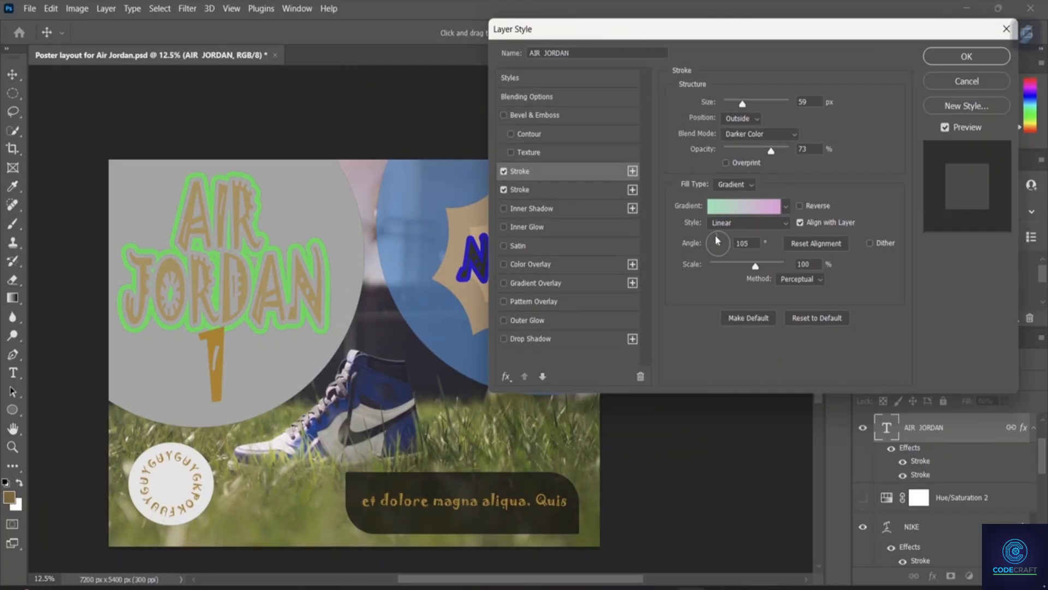
{"action": "left_click_drag", "start_coordinate": [718, 236], "coordinate": [725, 246]}
{"action": "mouse_move", "coordinate": [755, 266]}
{"action": "left_mouse_down"}
{"action": "mouse_move", "coordinate": [722, 266]}
{"action": "mouse_move", "coordinate": [755, 270]}
{"action": "left_mouse_up"}
{"action": "left_click", "coordinate": [800, 206]}
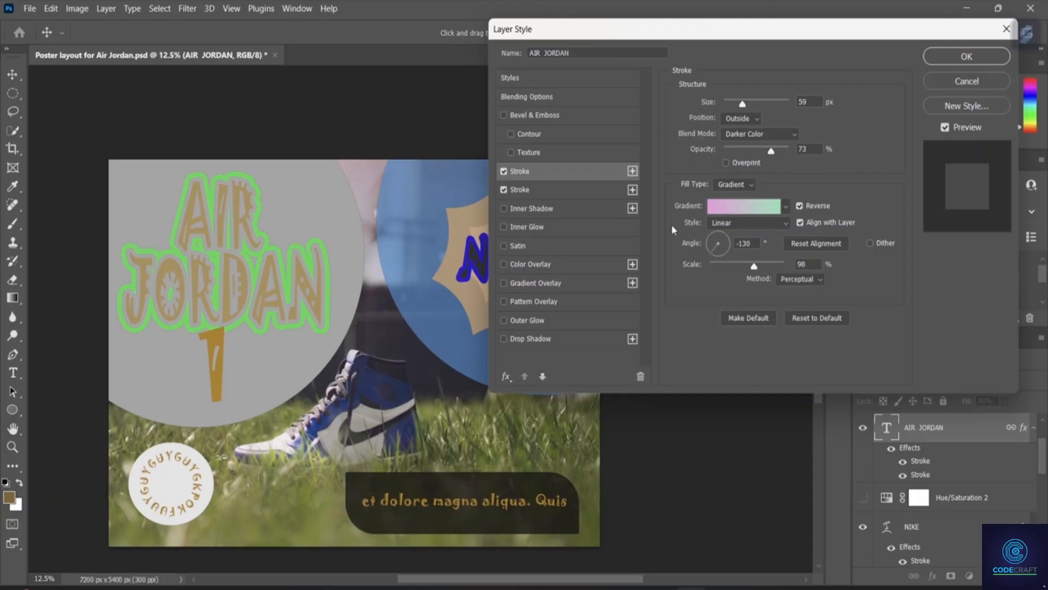
Try the Radial gradient style on the upper stroke, then switch it to Reflected.
{"action": "left_click", "coordinate": [785, 221]}
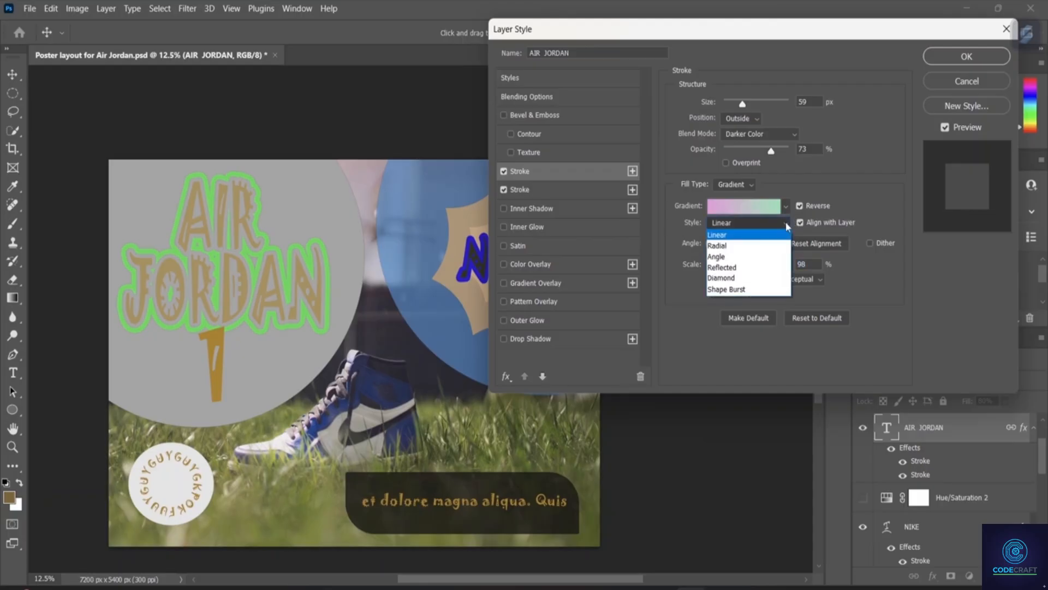
{"action": "left_click", "coordinate": [744, 241]}
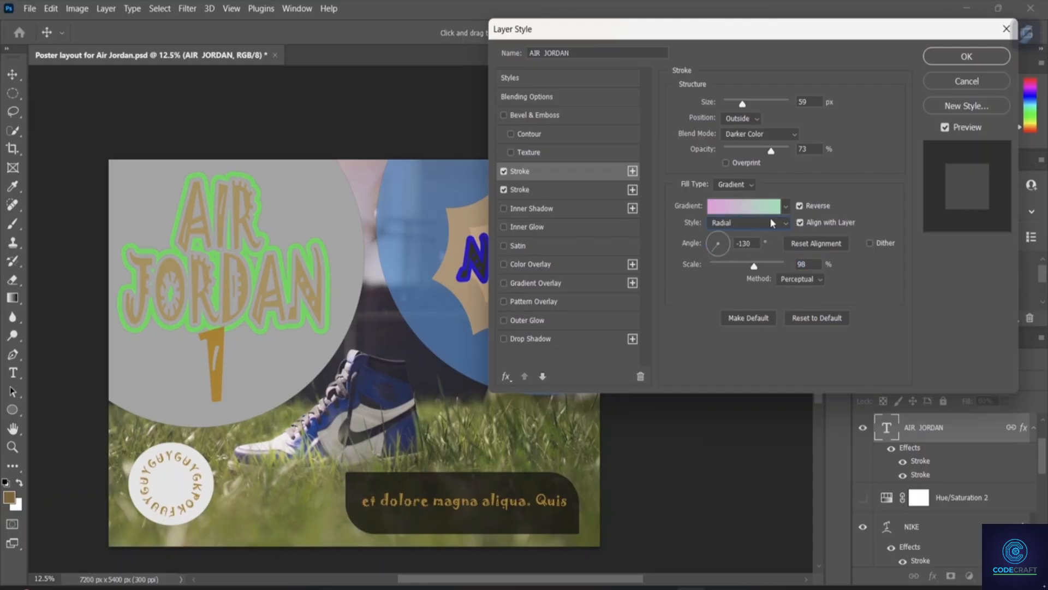
{"action": "left_click", "coordinate": [770, 222]}
{"action": "left_click", "coordinate": [754, 270]}
Apply the dark purple and teal preset from the Blues gradient group to the upper stroke.
{"action": "left_click", "coordinate": [785, 206]}
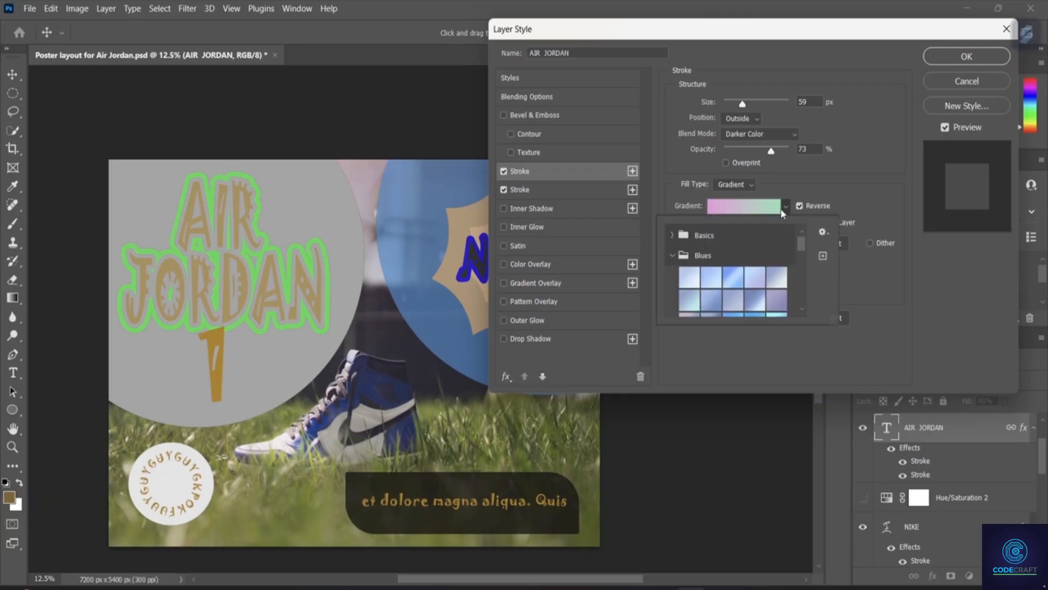
{"action": "scroll", "coordinate": [726, 294], "scroll_direction": "down", "scroll_amount": 3}
{"action": "left_click", "coordinate": [712, 279]}
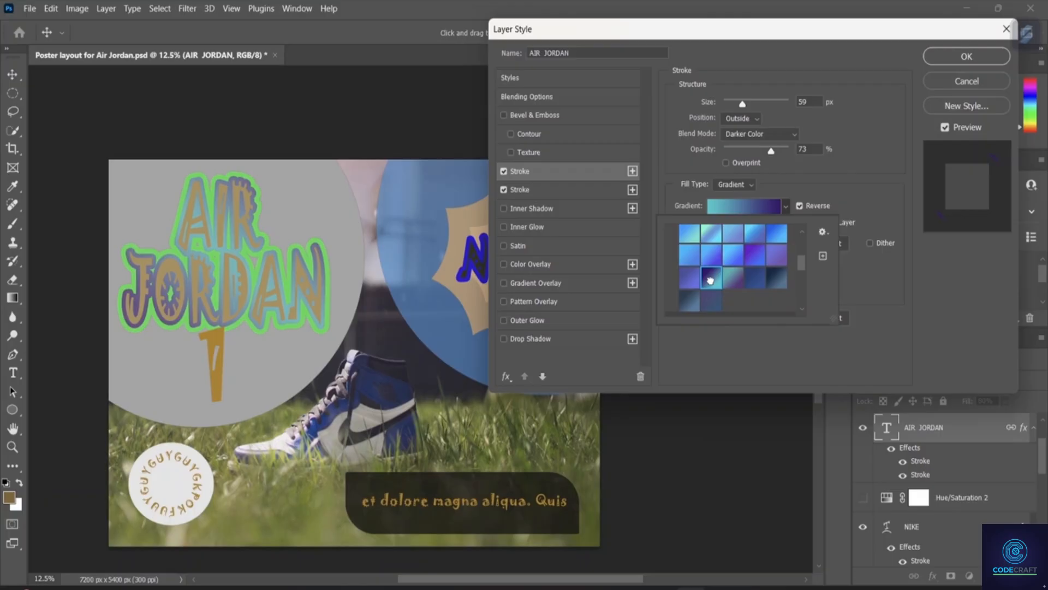
{"action": "left_click", "coordinate": [844, 291]}
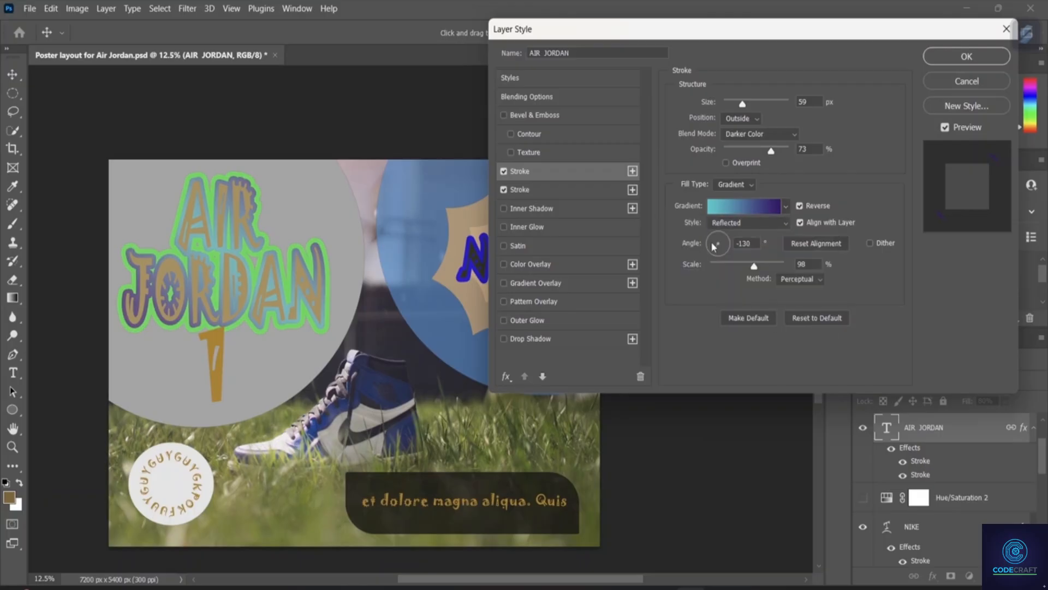
Set the upper stroke's gradient angle to 132° and its style to Diamond.
{"action": "left_click_drag", "start_coordinate": [716, 255], "coordinate": [703, 226]}
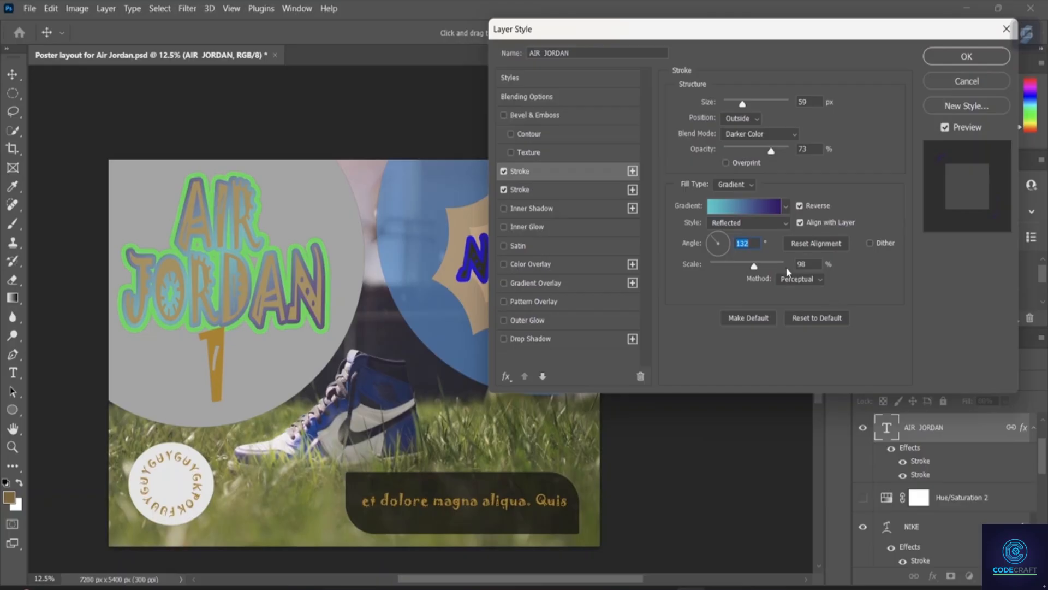
{"action": "left_click", "coordinate": [784, 221]}
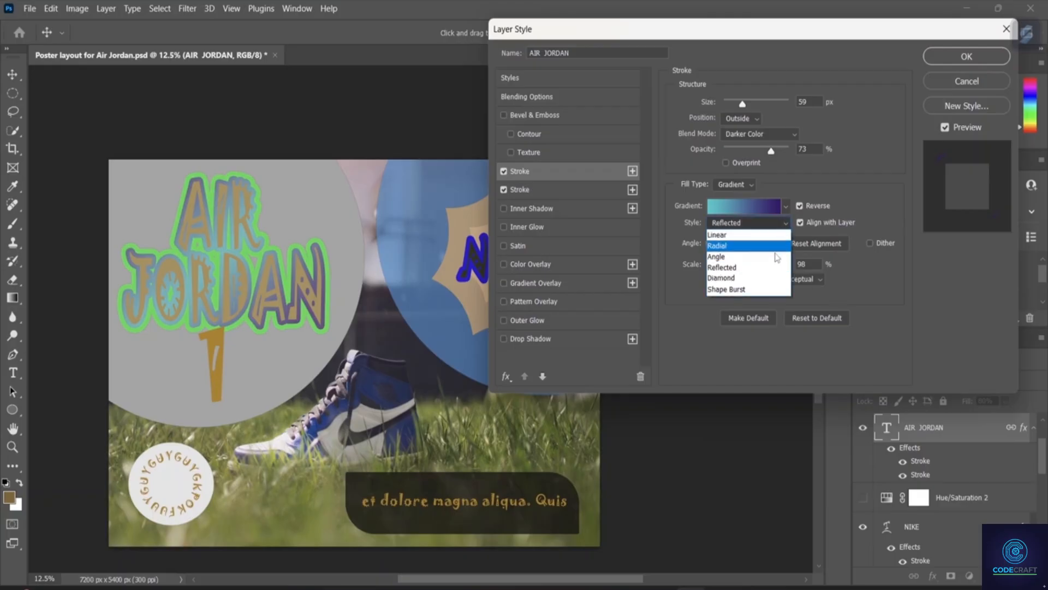
{"action": "left_click", "coordinate": [751, 279]}
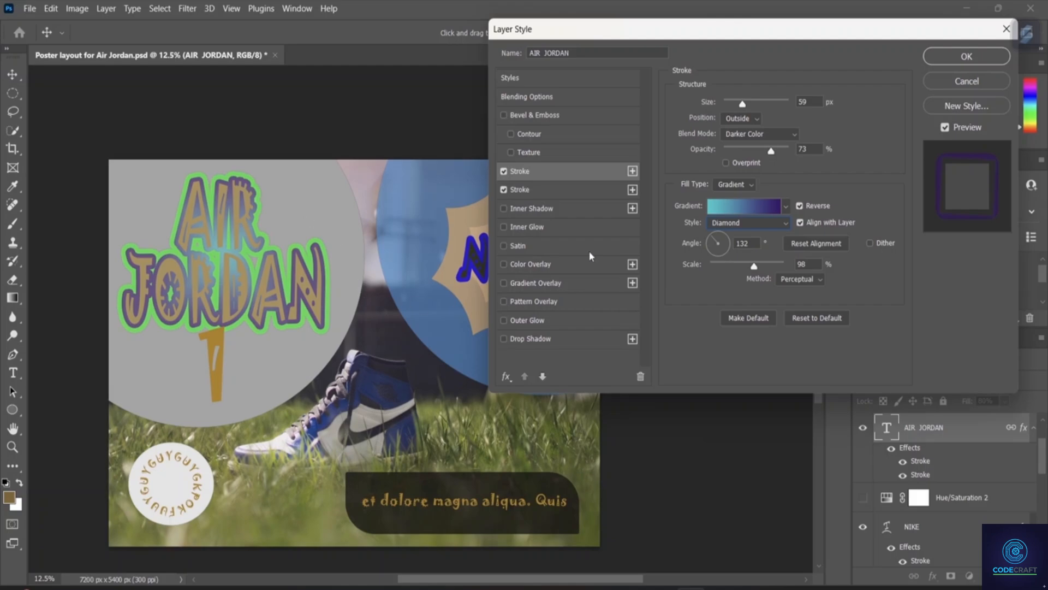
Change the upper stroke's fill type to Pattern, keep the dark green leaf pattern, and scale it to 187%.
{"action": "left_click", "coordinate": [755, 184]}
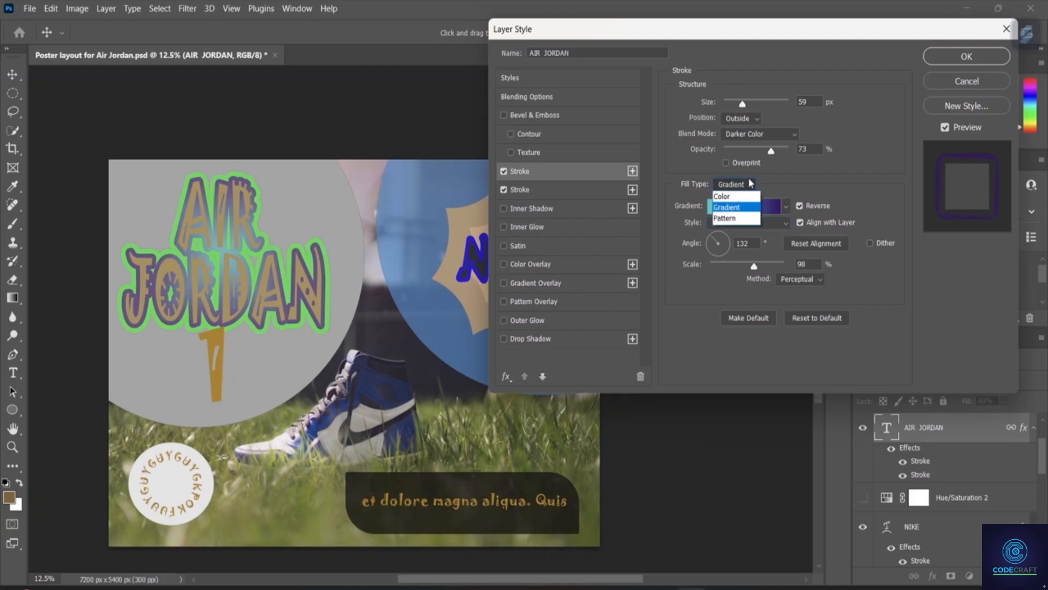
{"action": "left_click", "coordinate": [746, 217]}
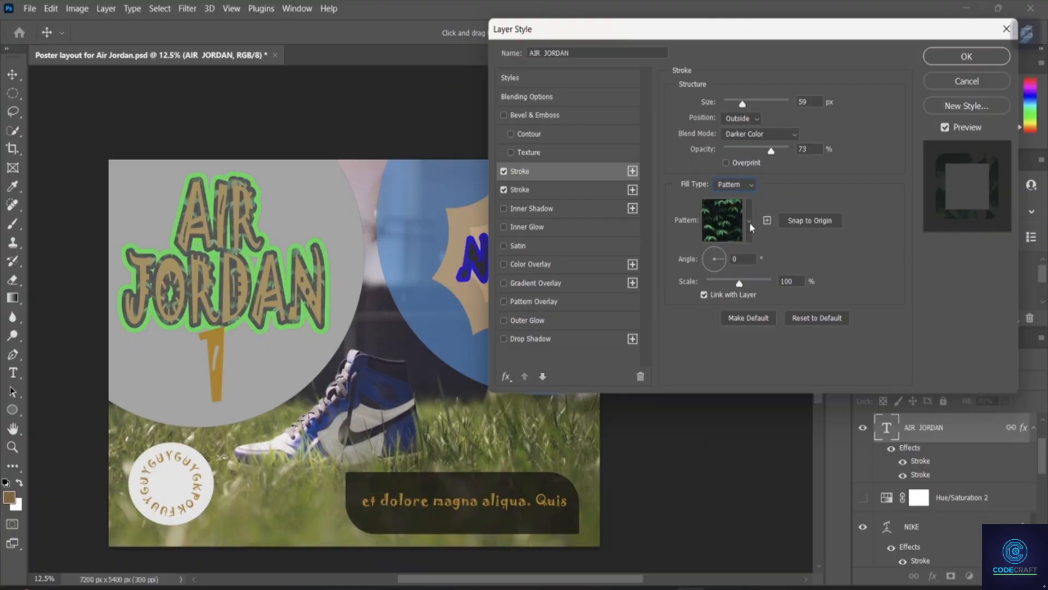
{"action": "left_click", "coordinate": [750, 220]}
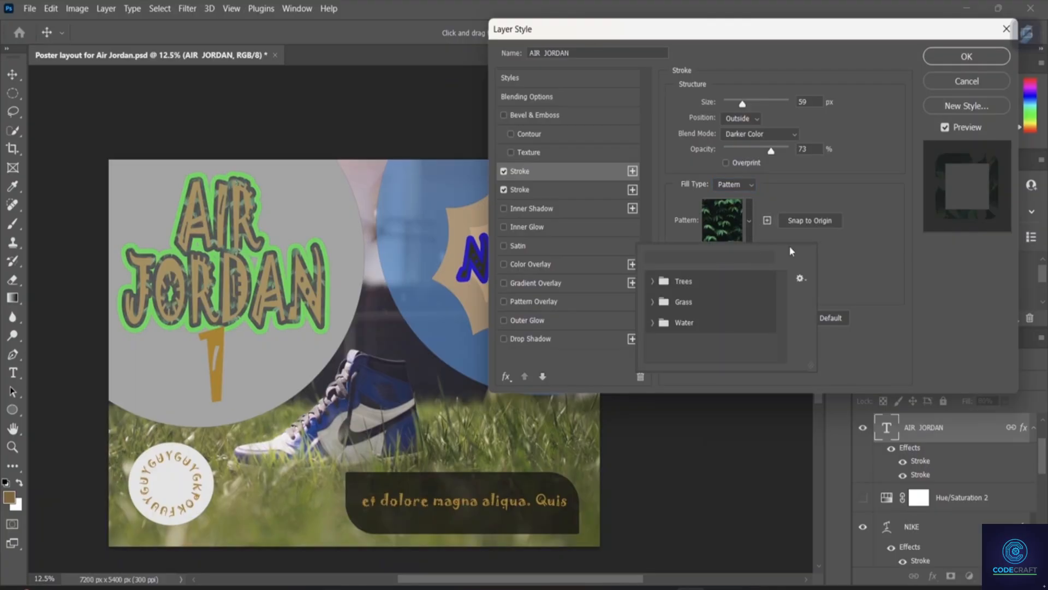
{"action": "scroll", "coordinate": [874, 255], "scroll_direction": "down", "scroll_amount": 1}
{"action": "scroll", "coordinate": [870, 257], "scroll_direction": "up", "scroll_amount": 1}
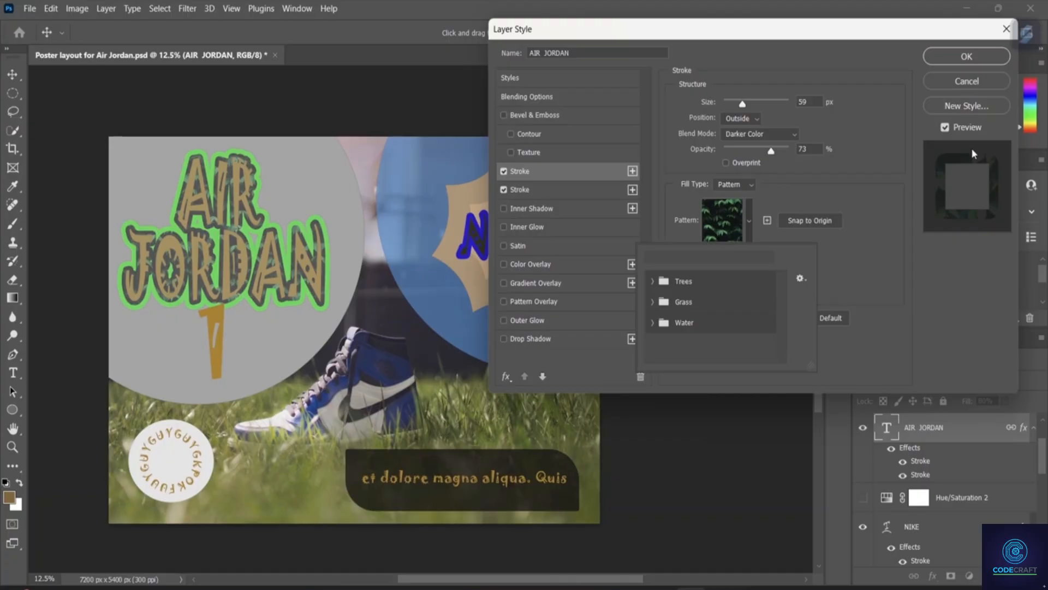
{"action": "left_click", "coordinate": [879, 293]}
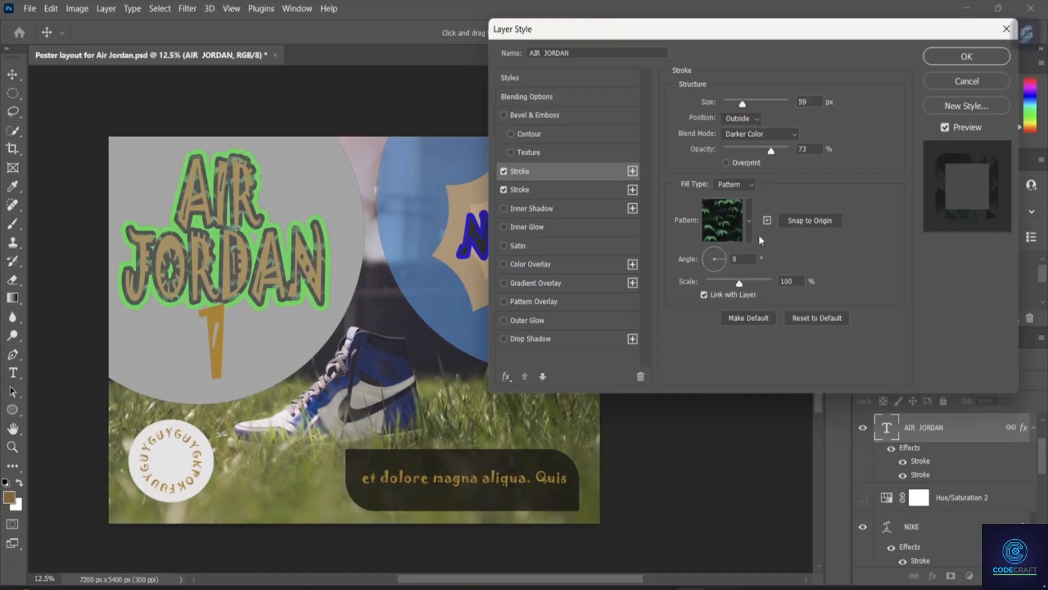
{"action": "mouse_move", "coordinate": [739, 283]}
{"action": "left_mouse_down"}
{"action": "mouse_move", "coordinate": [718, 283]}
{"action": "mouse_move", "coordinate": [735, 284]}
{"action": "left_mouse_up"}
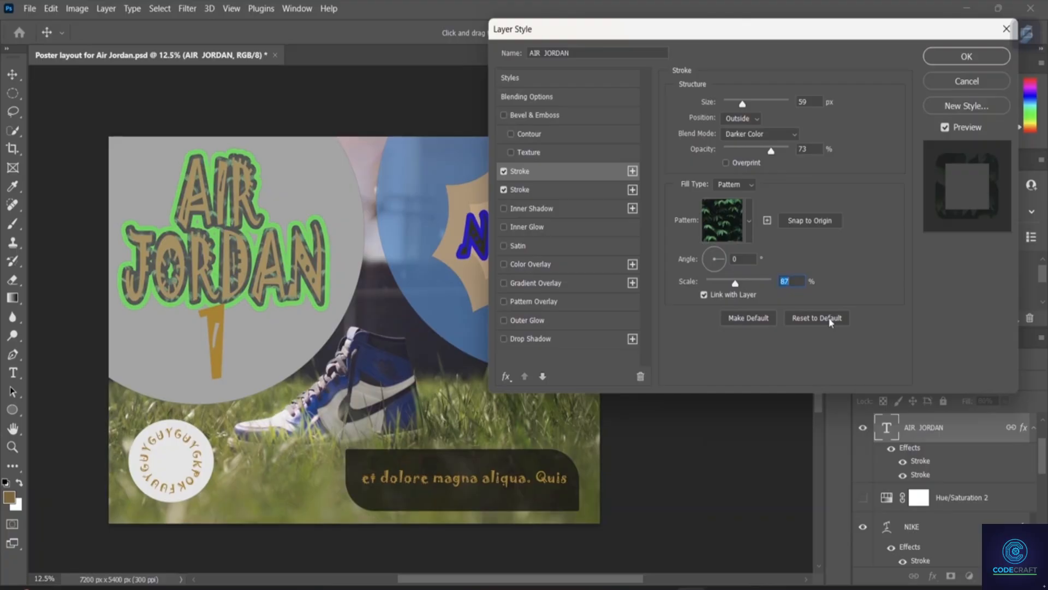
{"action": "mouse_move", "coordinate": [737, 286]}
{"action": "left_mouse_down"}
{"action": "mouse_move", "coordinate": [720, 288]}
{"action": "mouse_move", "coordinate": [751, 285]}
{"action": "mouse_move", "coordinate": [742, 284]}
{"action": "left_mouse_up"}
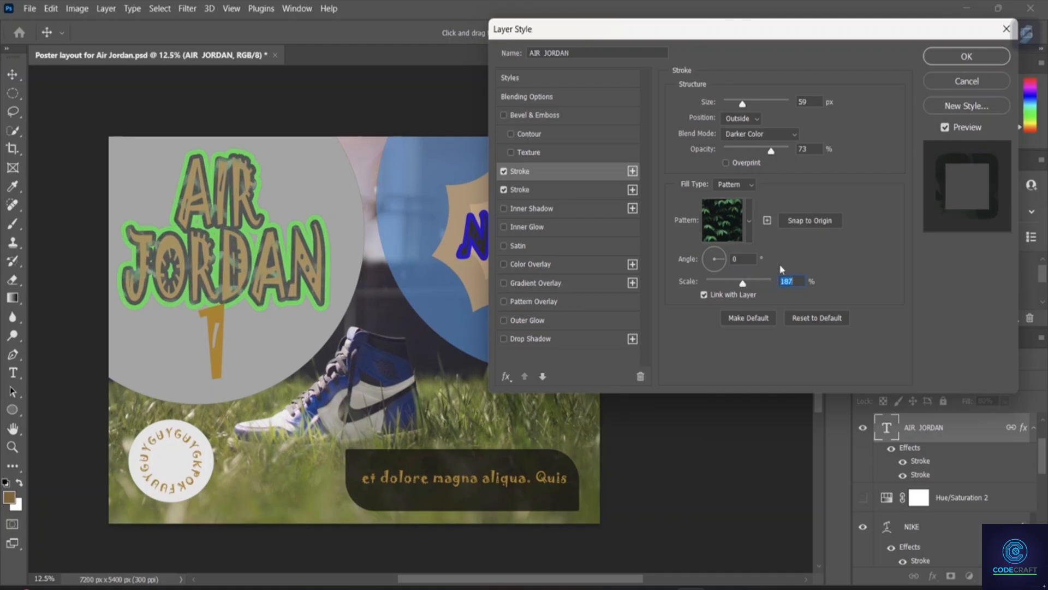
Examine the Water pattern group, the pattern library's options and the naming dialog for a new pattern.
{"action": "left_click", "coordinate": [720, 220]}
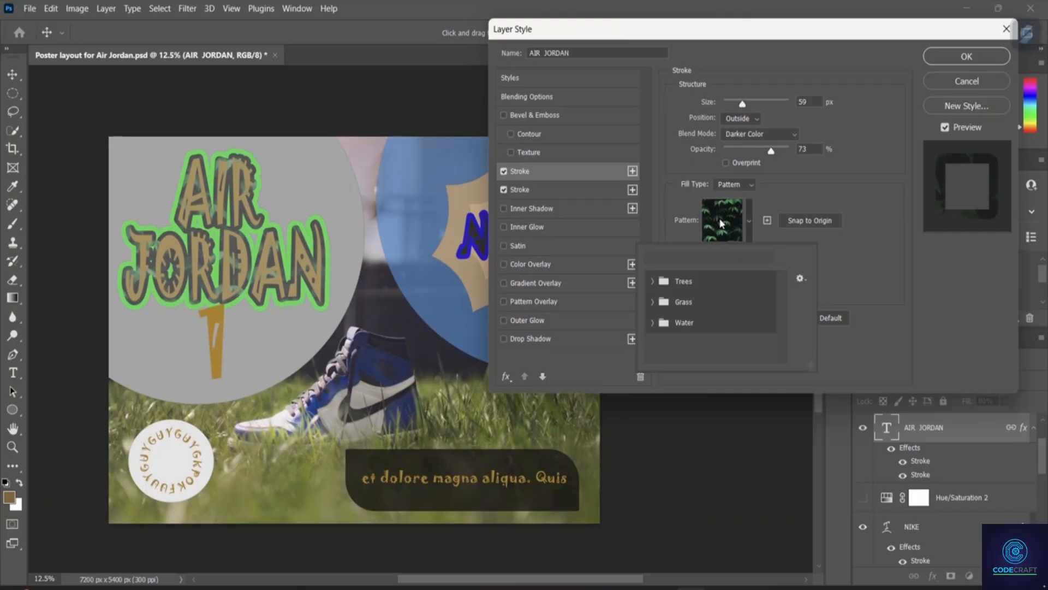
{"action": "left_click", "coordinate": [683, 323]}
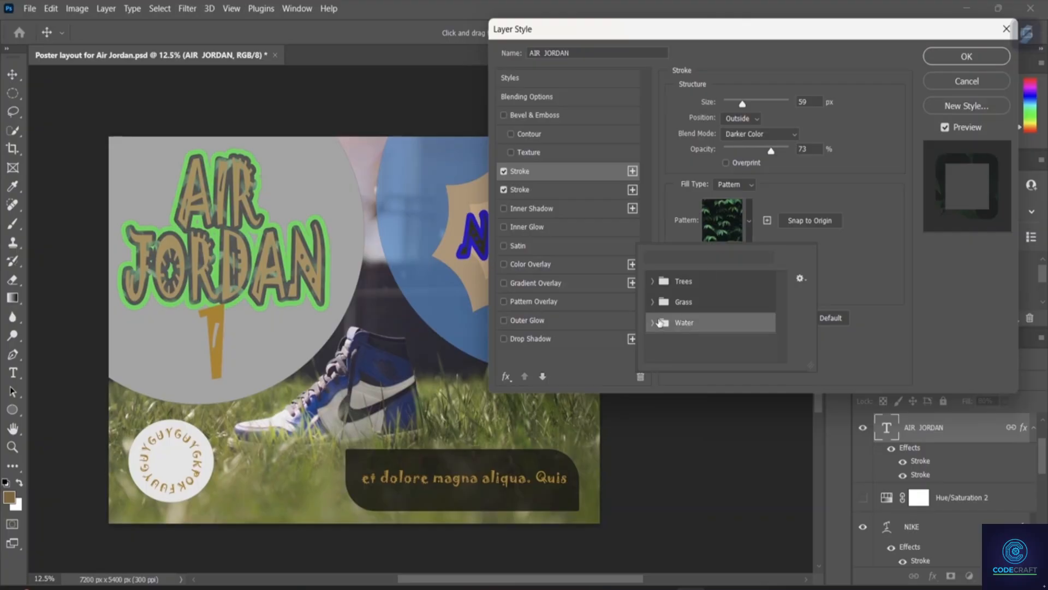
{"action": "left_click", "coordinate": [652, 323]}
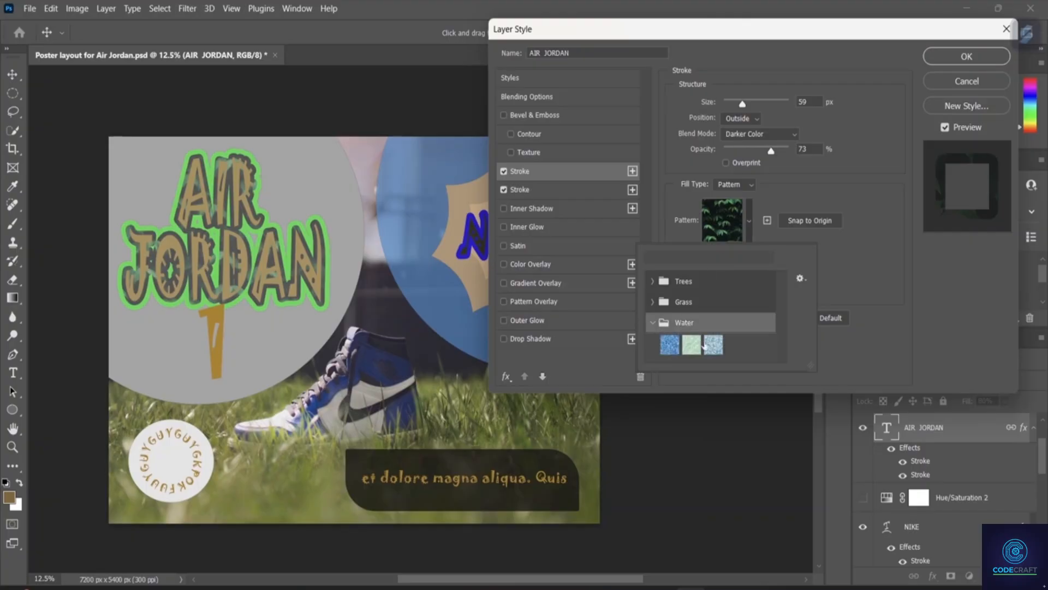
{"action": "left_click", "coordinate": [805, 279]}
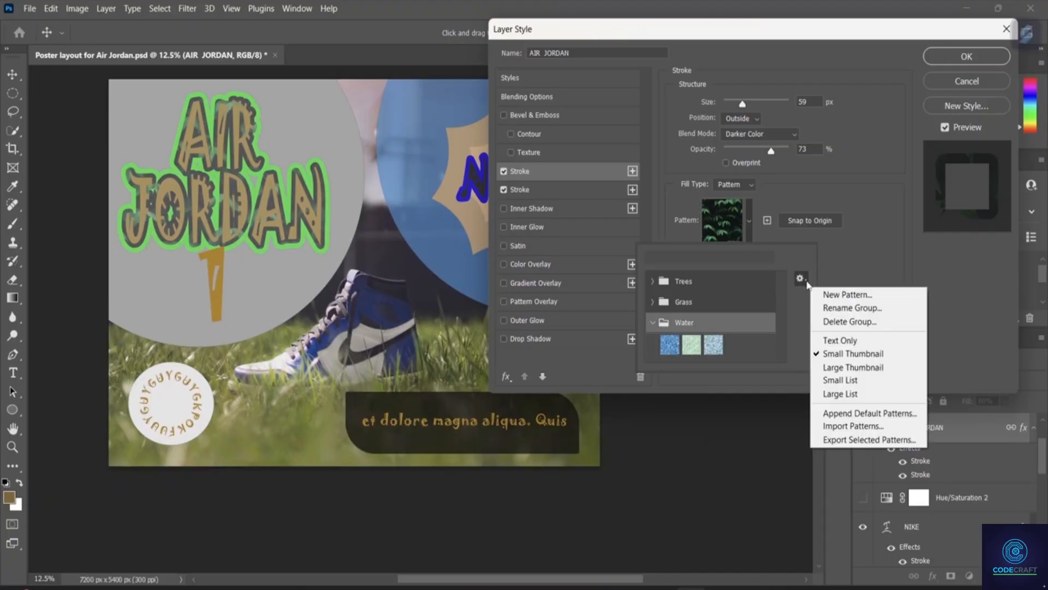
{"action": "left_click", "coordinate": [840, 295]}
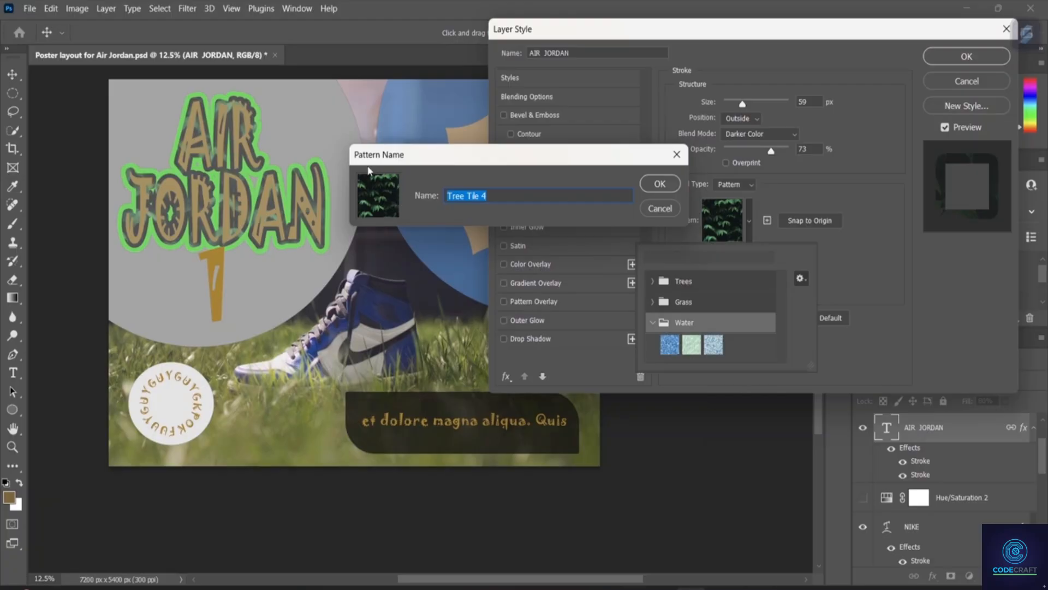
{"action": "left_click", "coordinate": [648, 210]}
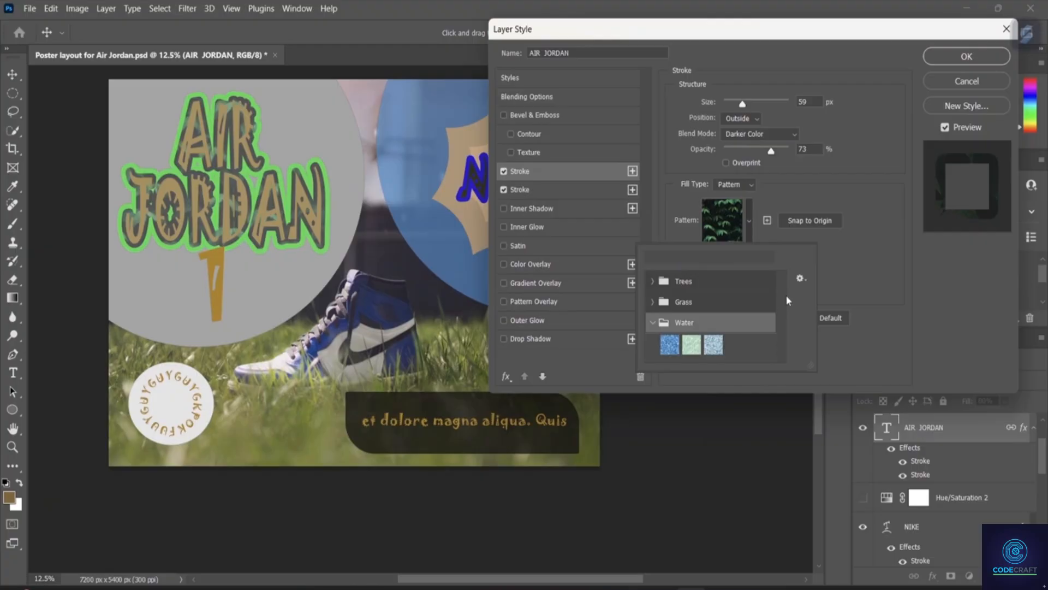
{"action": "left_click", "coordinate": [799, 280]}
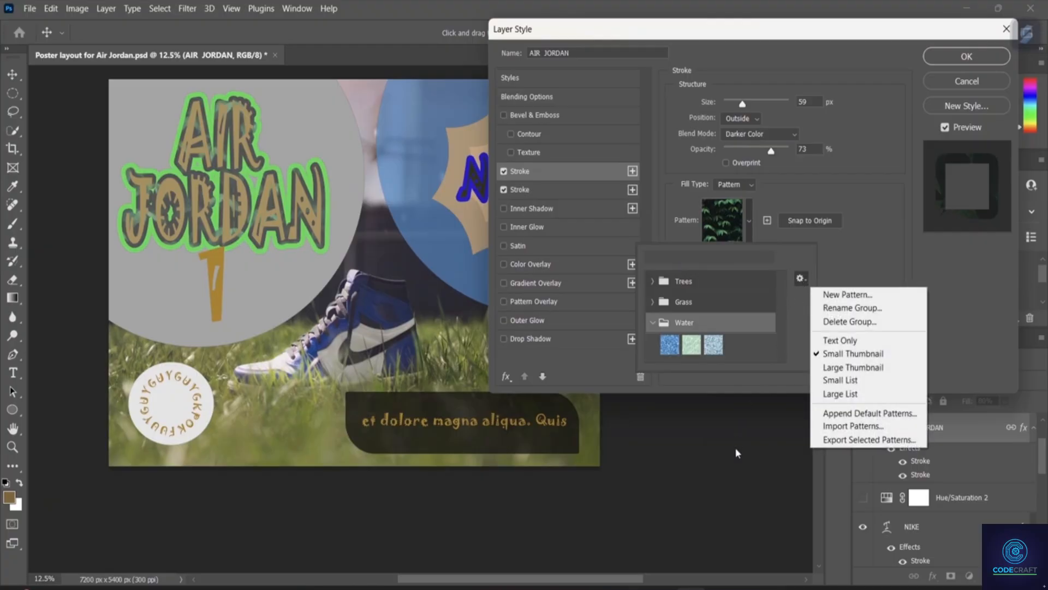
{"action": "left_click", "coordinate": [736, 410]}
{"action": "left_click", "coordinate": [844, 356]}
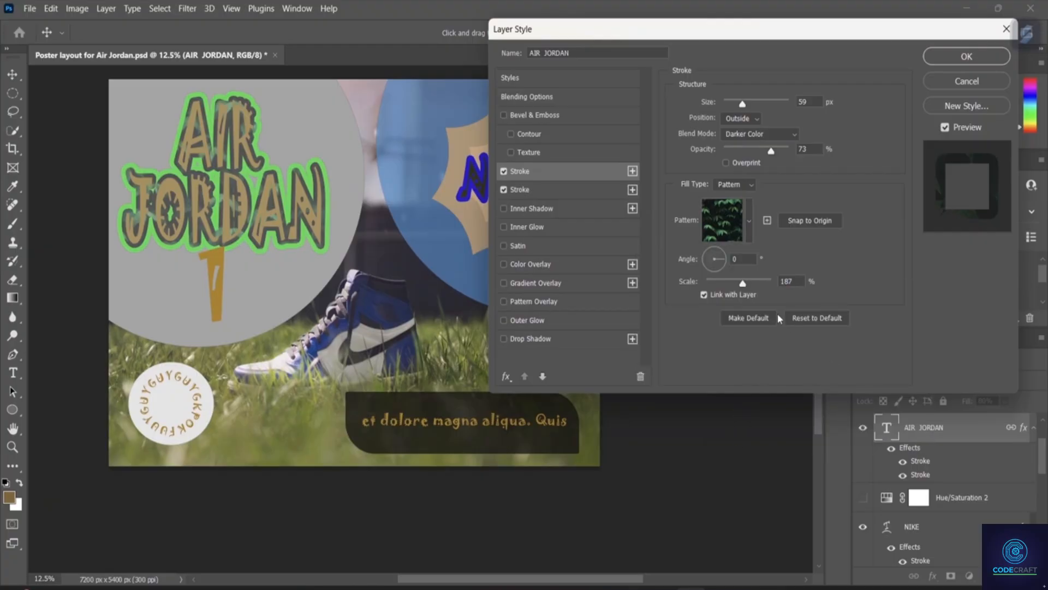
Set the stroke pattern's scale to 77% and angle to 92°, keep it linked with the layer, and apply the layer style.
{"action": "left_click_drag", "start_coordinate": [737, 285], "coordinate": [734, 288]}
{"action": "left_click", "coordinate": [716, 252]}
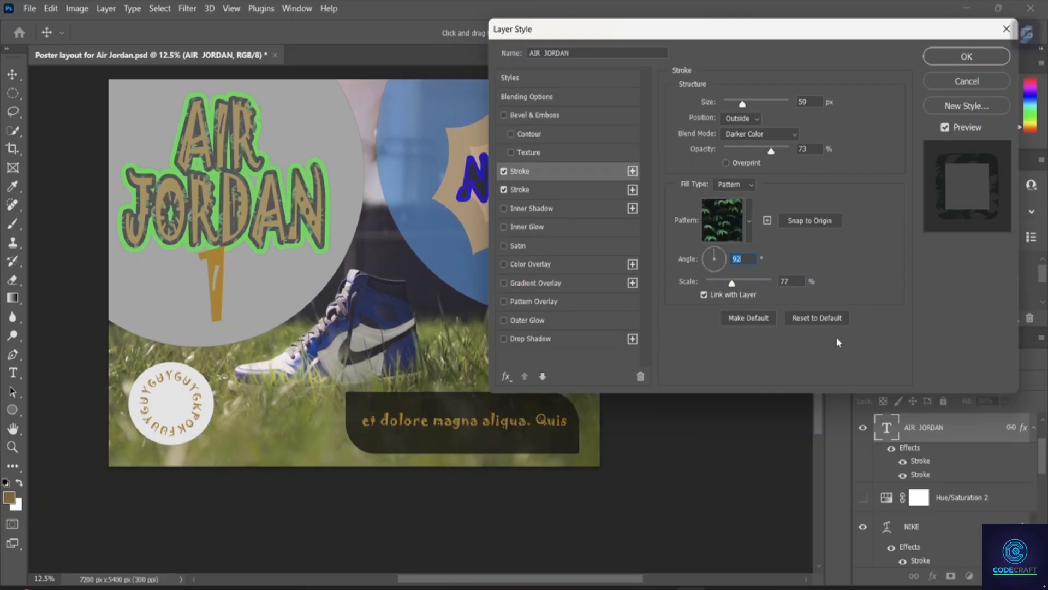
{"action": "left_click", "coordinate": [704, 295]}
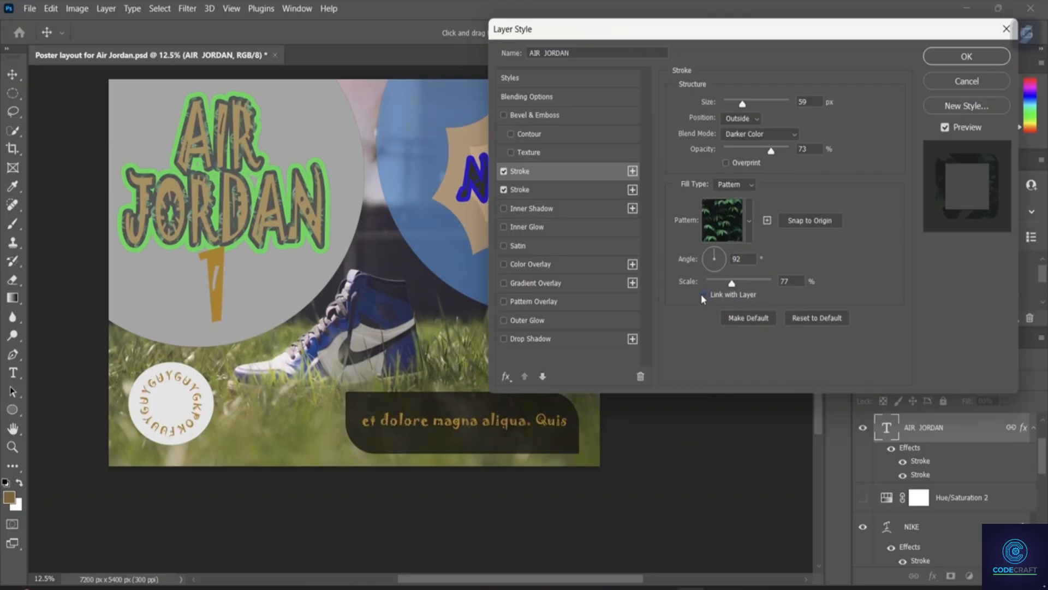
{"action": "left_click", "coordinate": [704, 294]}
{"action": "left_click", "coordinate": [958, 63]}
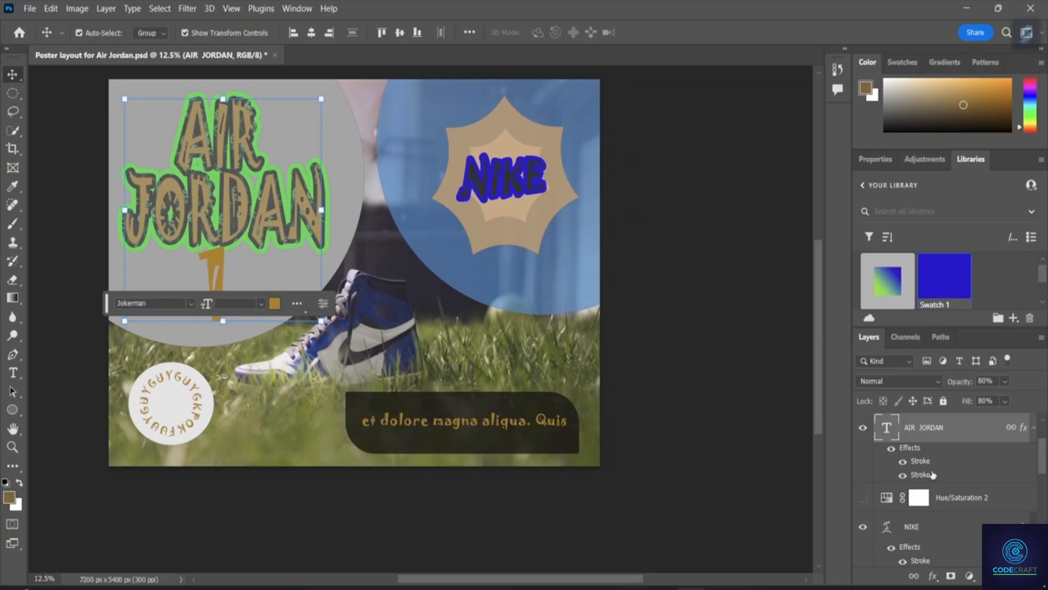
Copy the AIR JORDAN text layer's style and paste it onto the Rectangle 1 shape behind the caption text.
{"action": "right_click", "coordinate": [928, 429]}
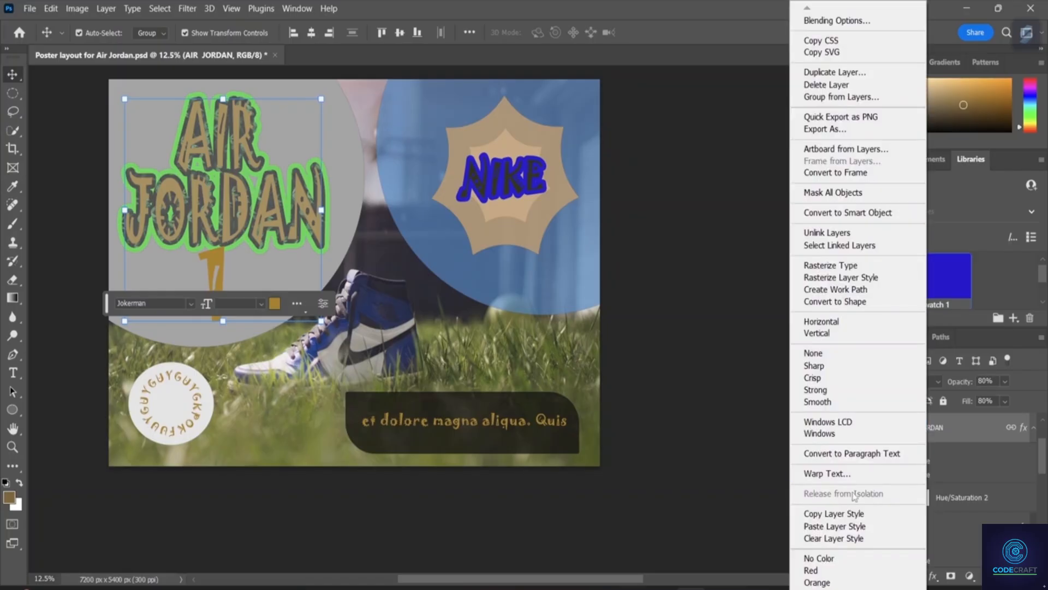
{"action": "left_click", "coordinate": [852, 513]}
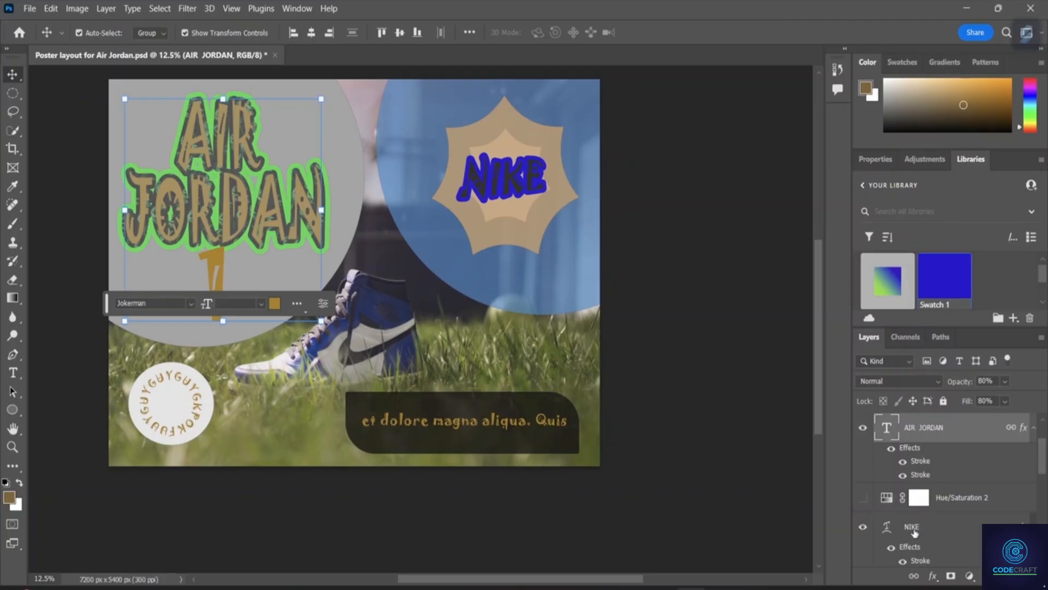
{"action": "scroll", "coordinate": [915, 532], "scroll_direction": "down", "scroll_amount": 3}
{"action": "scroll", "coordinate": [910, 519], "scroll_direction": "down", "scroll_amount": 5}
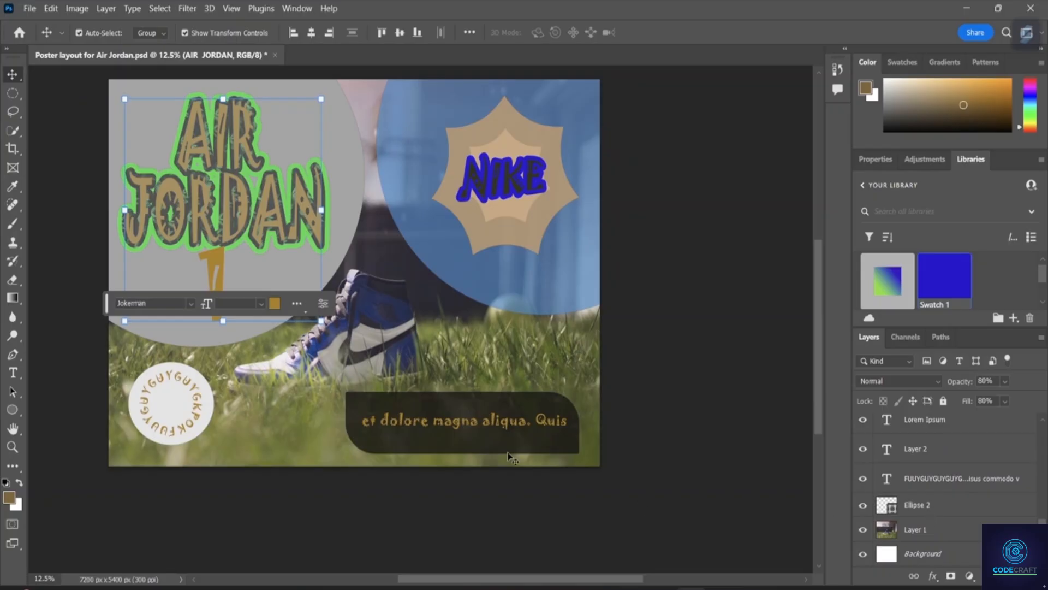
{"action": "left_click", "coordinate": [520, 405]}
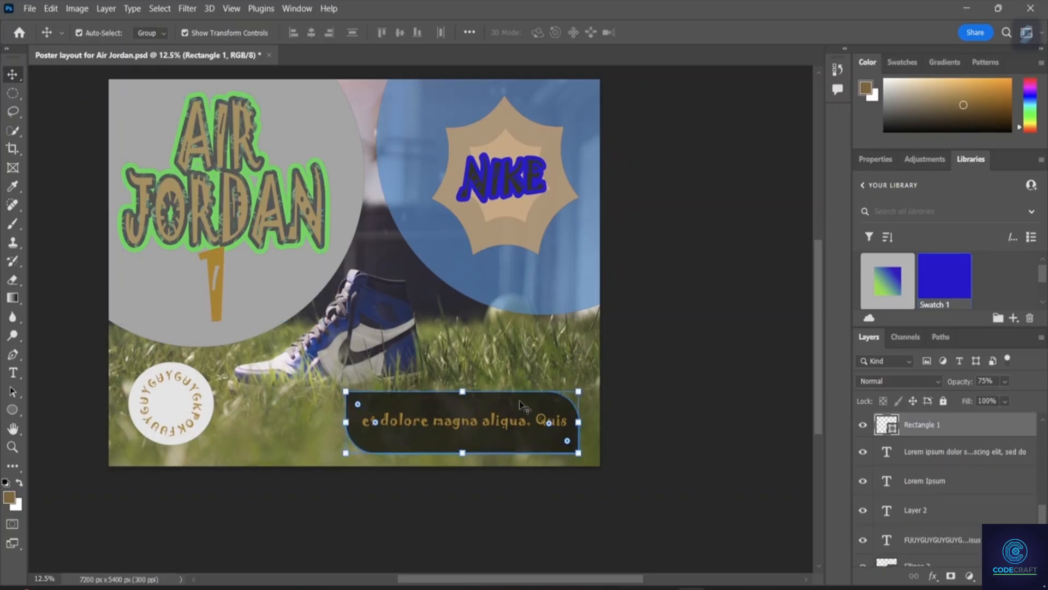
{"action": "right_click", "coordinate": [507, 411]}
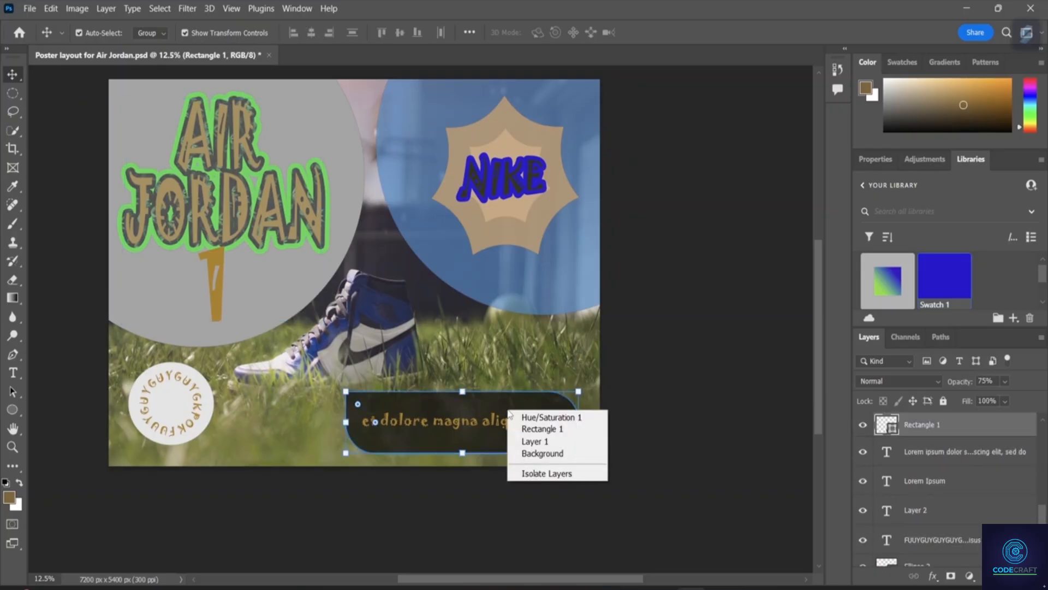
{"action": "left_click", "coordinate": [481, 412]}
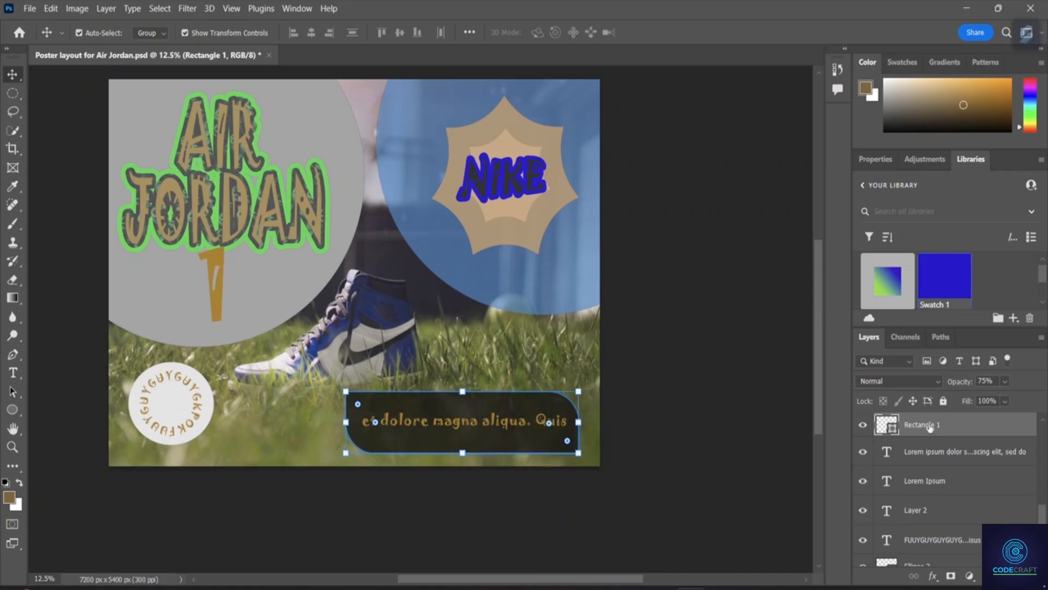
{"action": "right_click", "coordinate": [909, 426]}
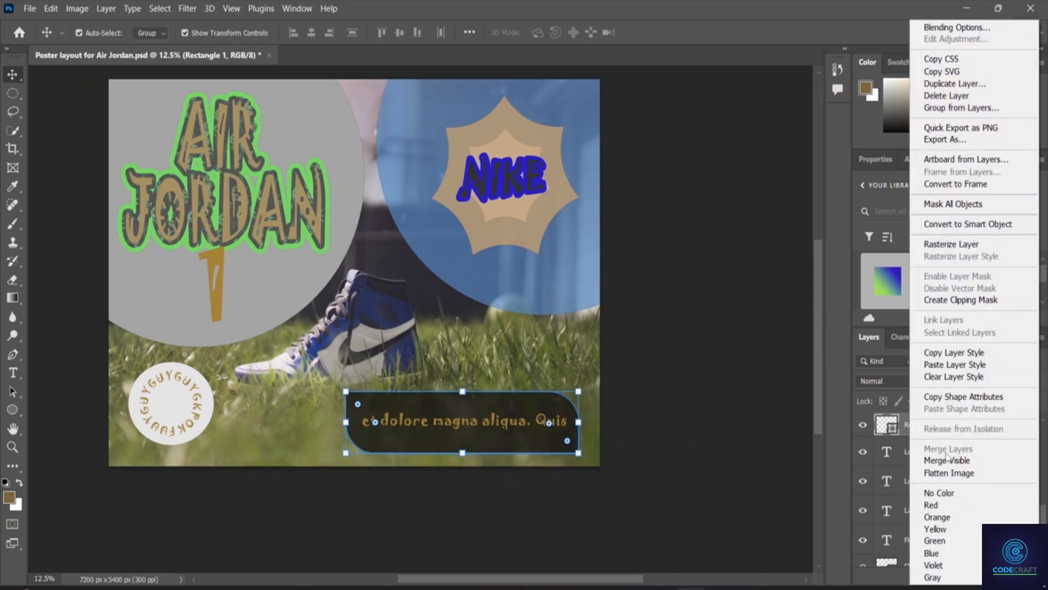
{"action": "left_click", "coordinate": [959, 367]}
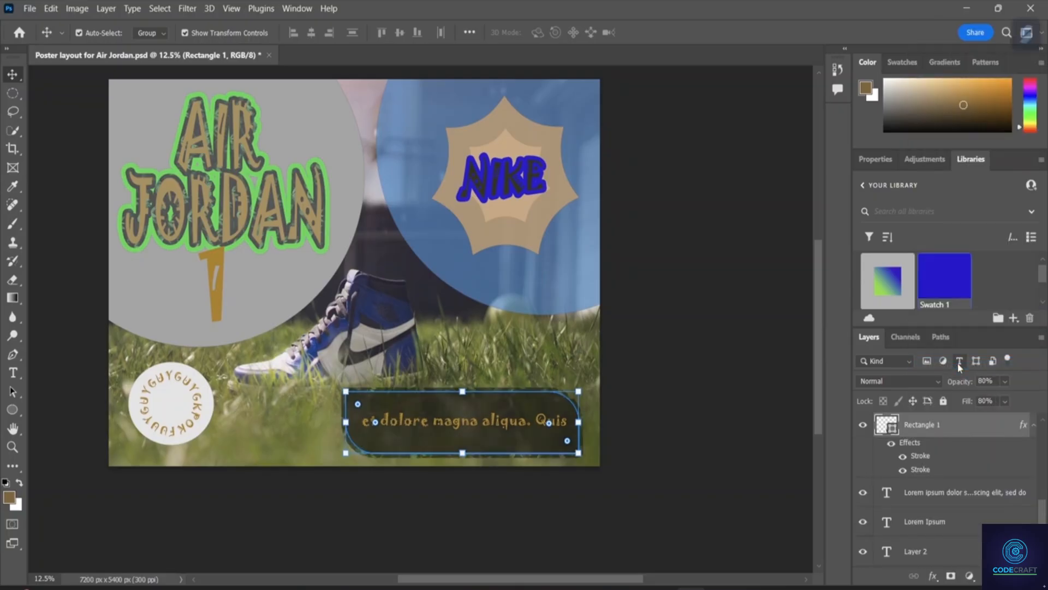
{"action": "left_click", "coordinate": [645, 399]}
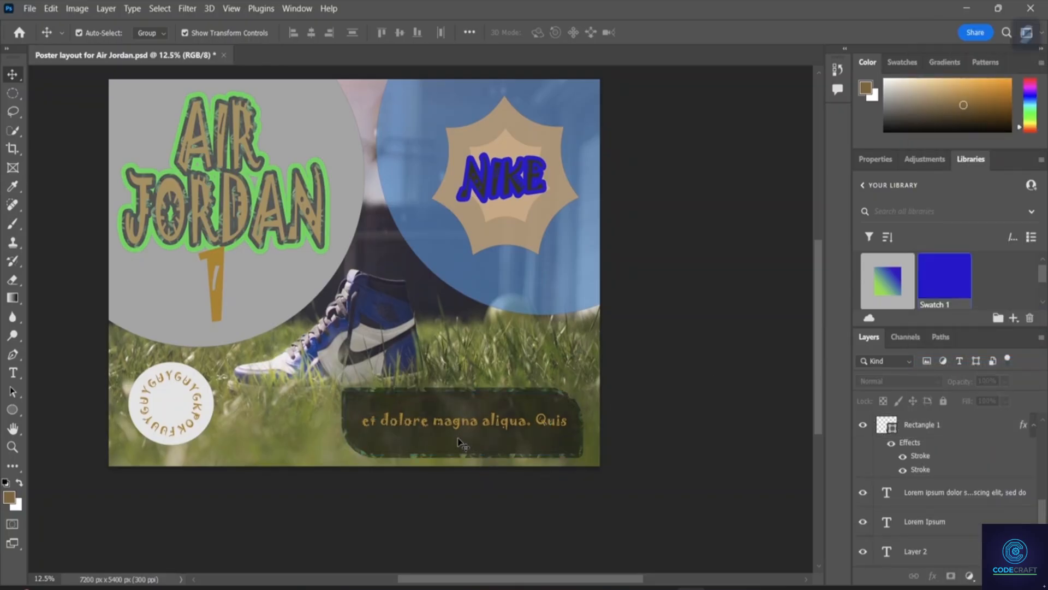